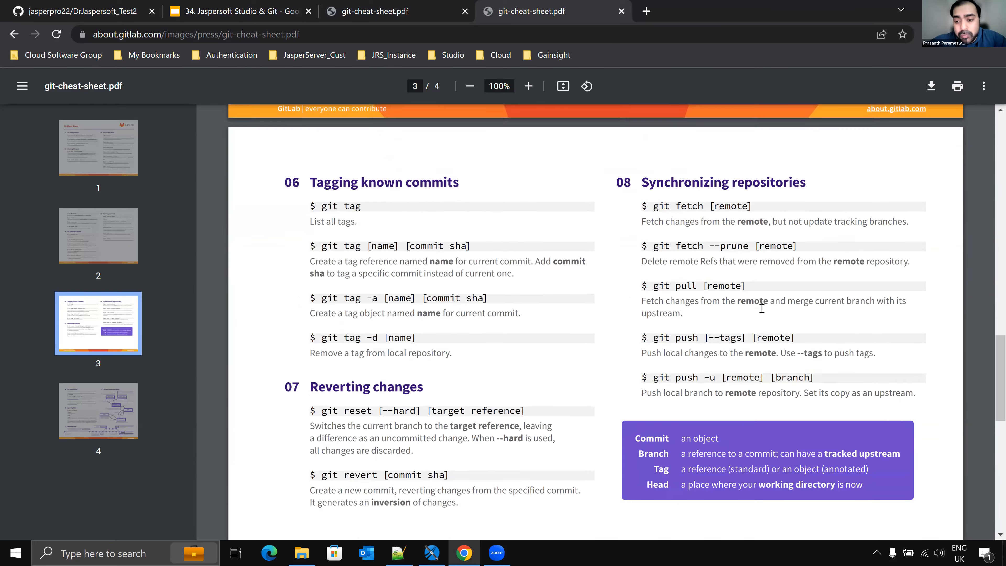
Step: Scroll through the Git cheat sheet PDF and examine the working-areas diagram
{"action": "scroll", "coordinate": [743, 272], "scroll_direction": "down", "scroll_amount": 3}
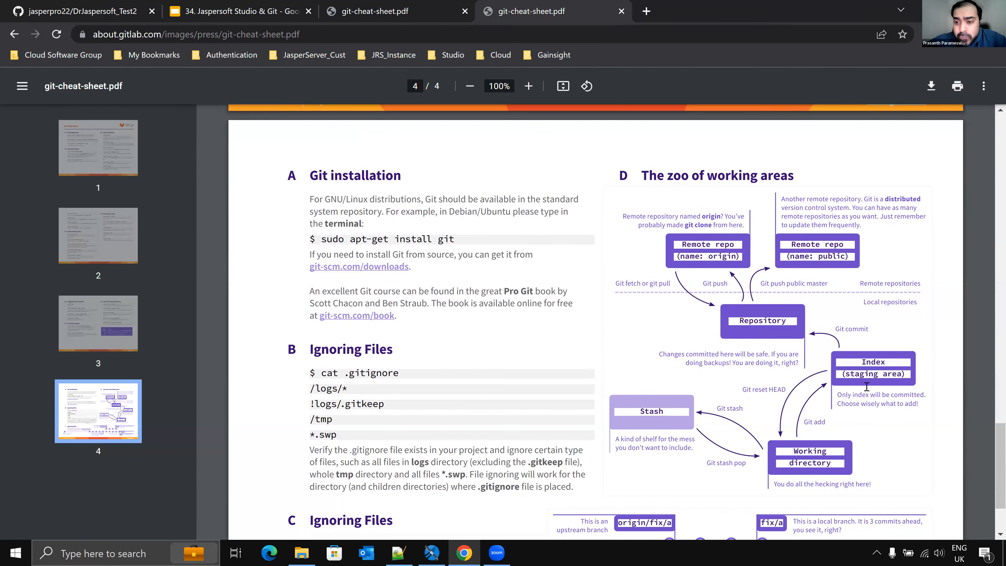
{"action": "scroll", "coordinate": [844, 265], "scroll_direction": "down", "scroll_amount": 2}
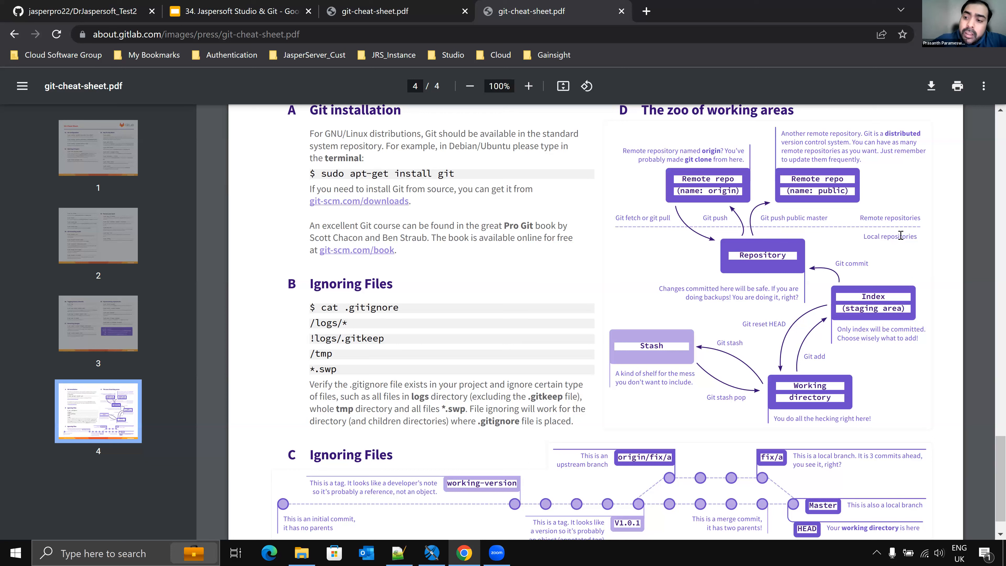
{"action": "left_click_drag", "start_coordinate": [864, 219], "coordinate": [919, 239]}
{"action": "left_click", "coordinate": [880, 238]}
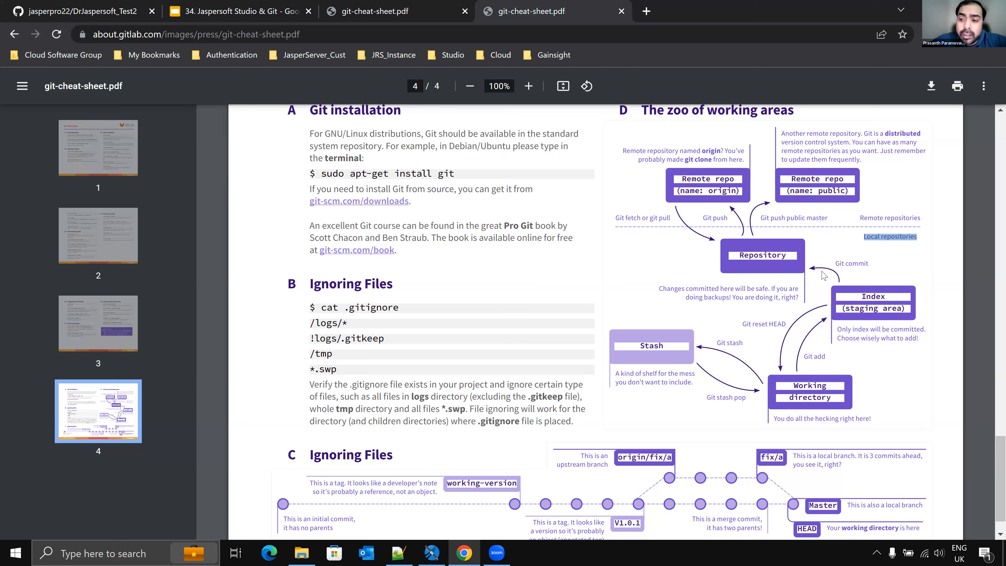
{"action": "left_click", "coordinate": [901, 240]}
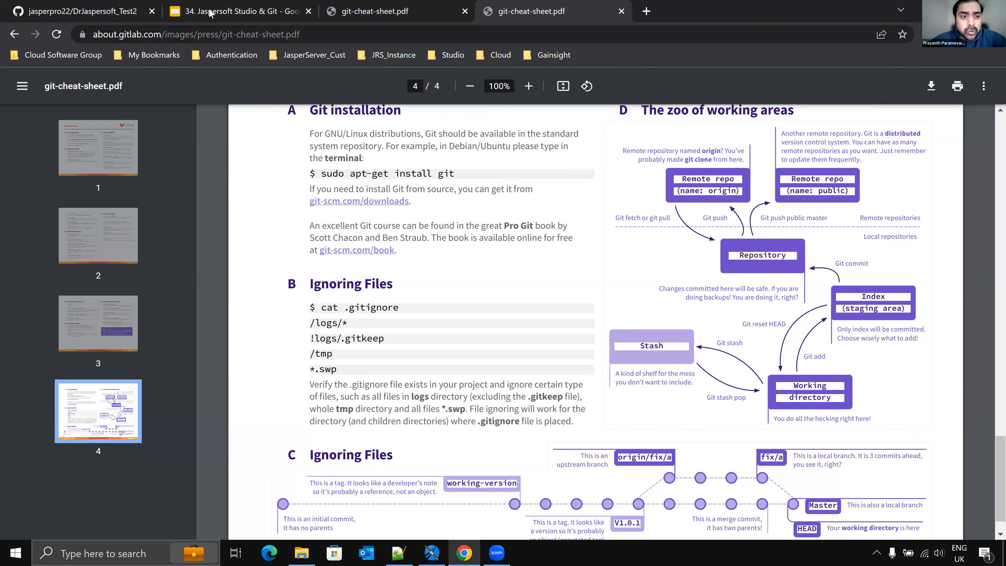
Step: Switch to the presentation and view the Jasper Studio → Git slide as a slideshow
{"action": "left_click", "coordinate": [208, 19]}
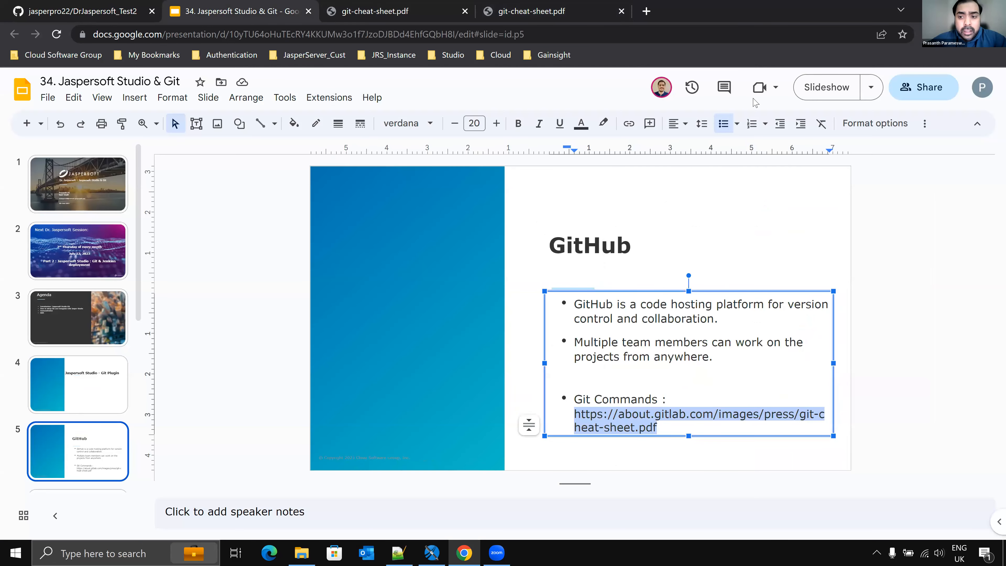
{"action": "left_click", "coordinate": [815, 93]}
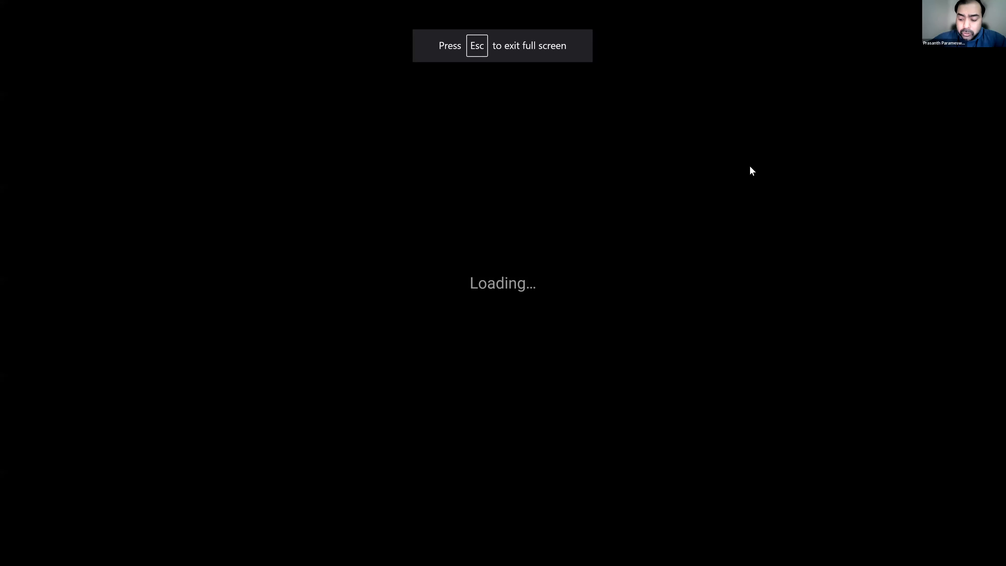
{"action": "key", "text": "Right"}
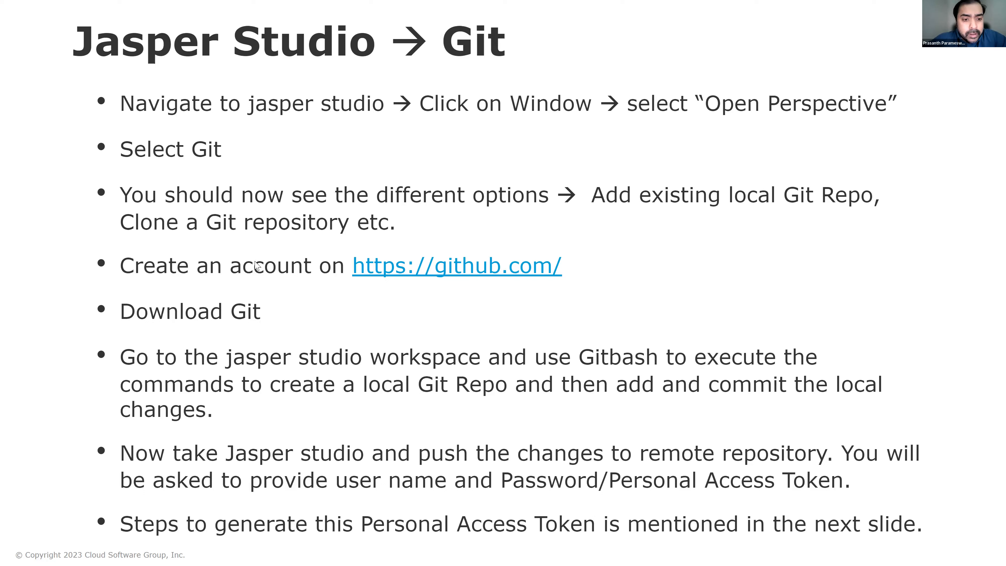
{"action": "key", "text": "Escape"}
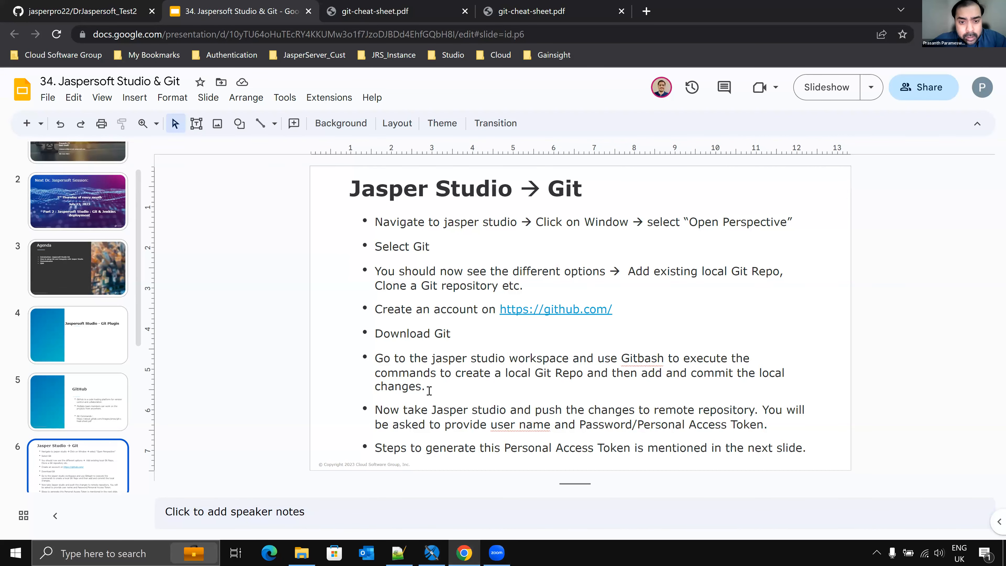
Step: Switch to Jaspersoft Studio and check its version in the About dialog
{"action": "mouse_move", "coordinate": [433, 550]}
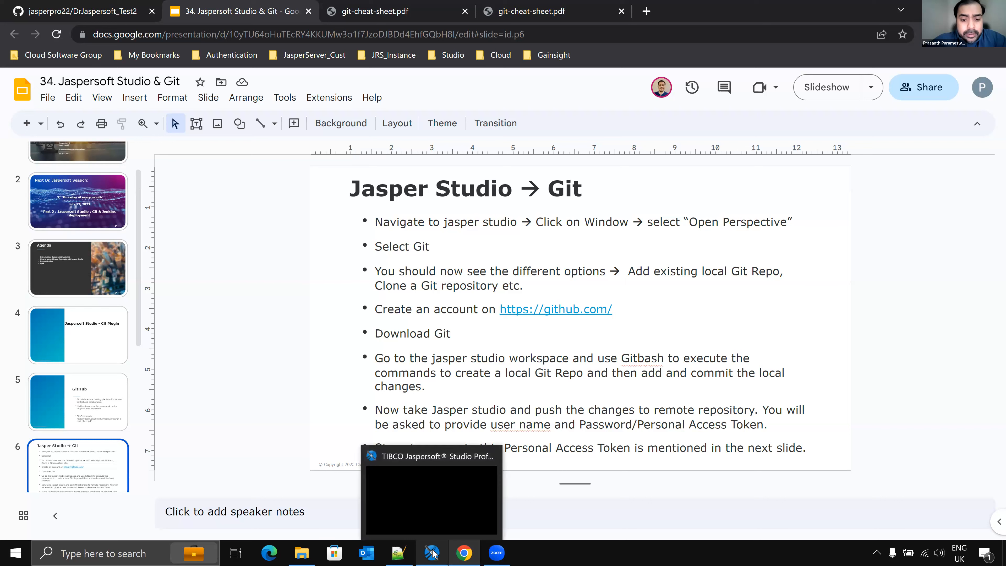
{"action": "left_click", "coordinate": [428, 501]}
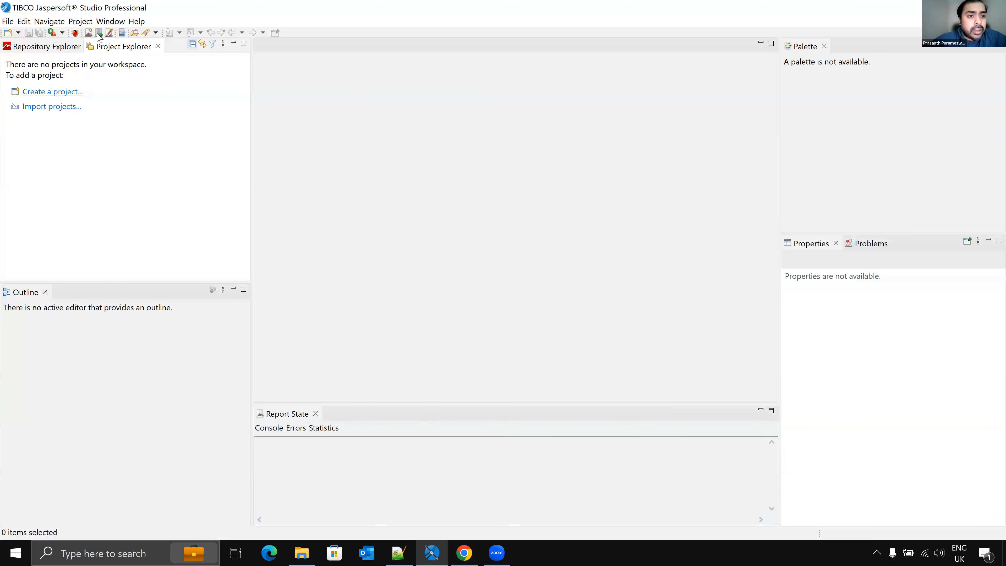
{"action": "left_click", "coordinate": [111, 21]}
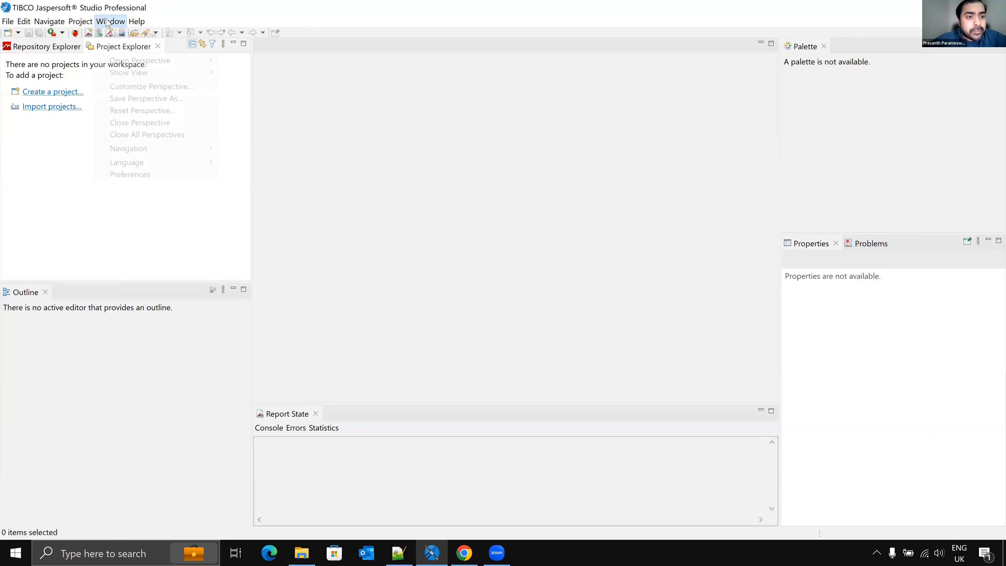
{"action": "mouse_move", "coordinate": [145, 24]}
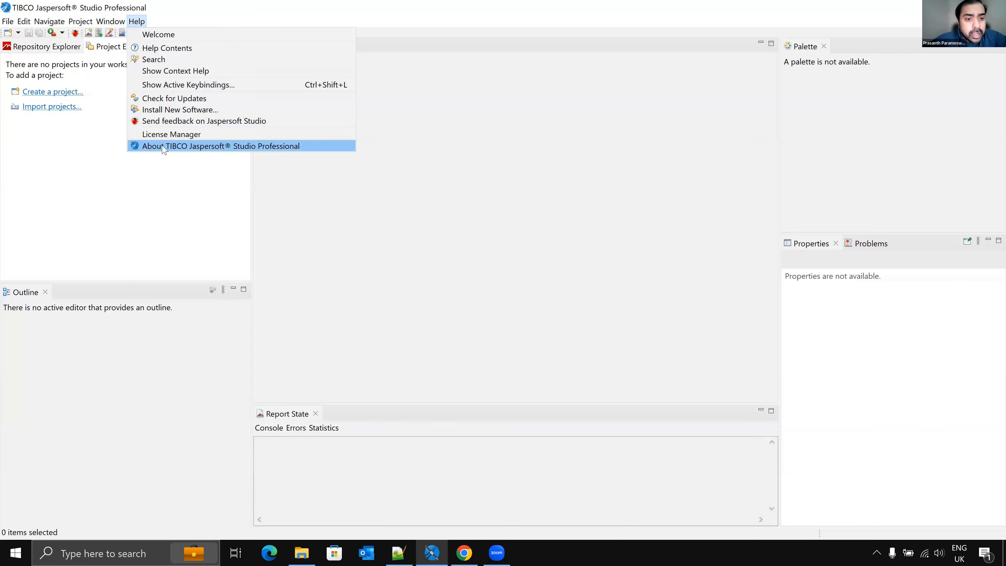
{"action": "left_click", "coordinate": [222, 144]}
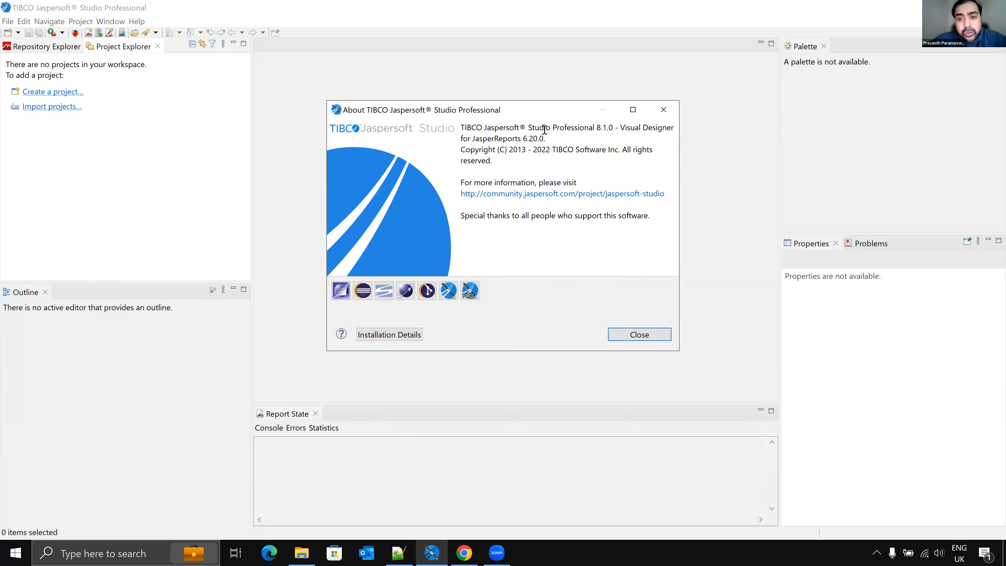
{"action": "left_click_drag", "start_coordinate": [544, 128], "coordinate": [614, 128]}
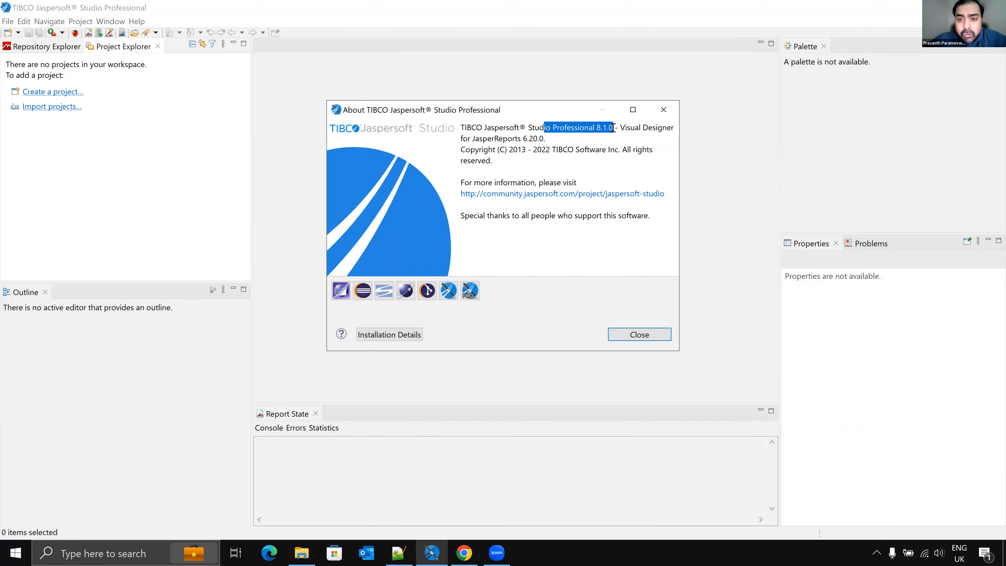
{"action": "left_click", "coordinate": [613, 129]}
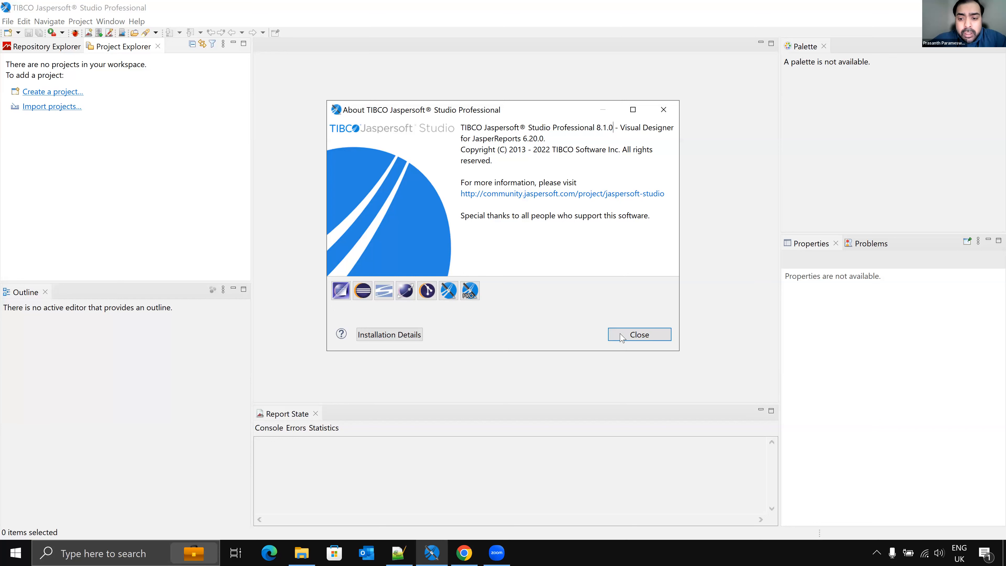
{"action": "key", "text": "Escape"}
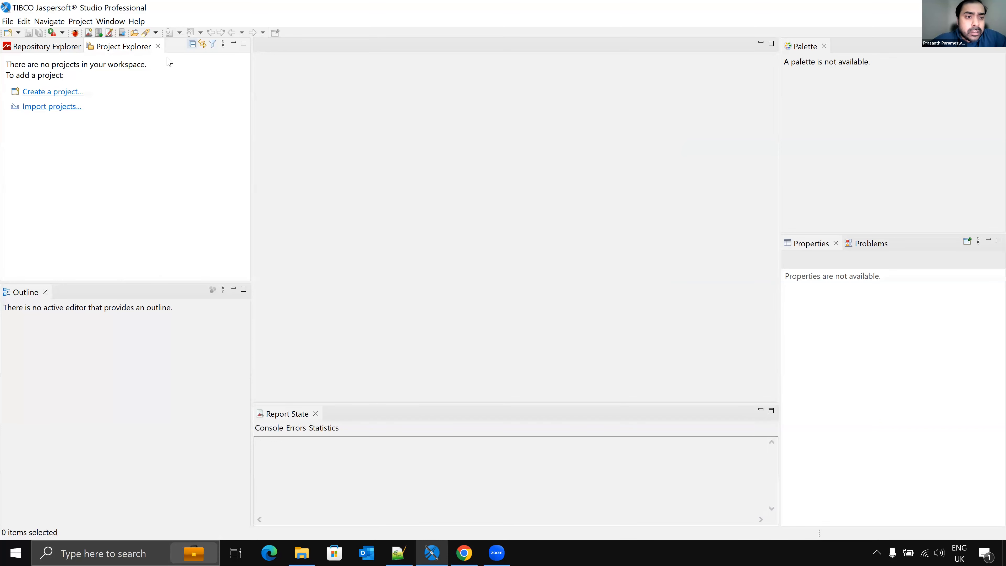
Step: Open the Git perspective in Jaspersoft Studio
{"action": "left_click", "coordinate": [111, 22]}
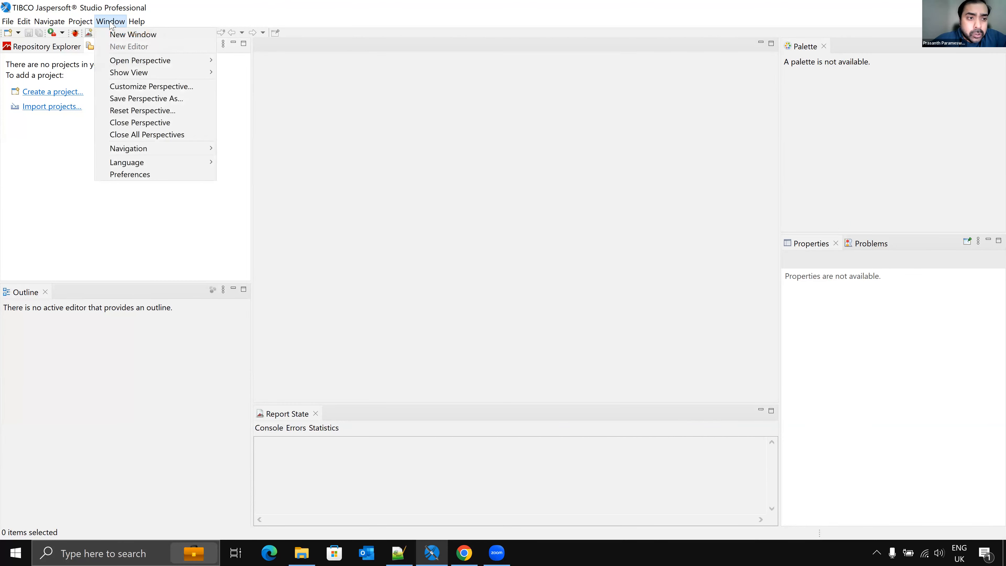
{"action": "mouse_move", "coordinate": [144, 64]}
{"action": "left_click", "coordinate": [241, 61]}
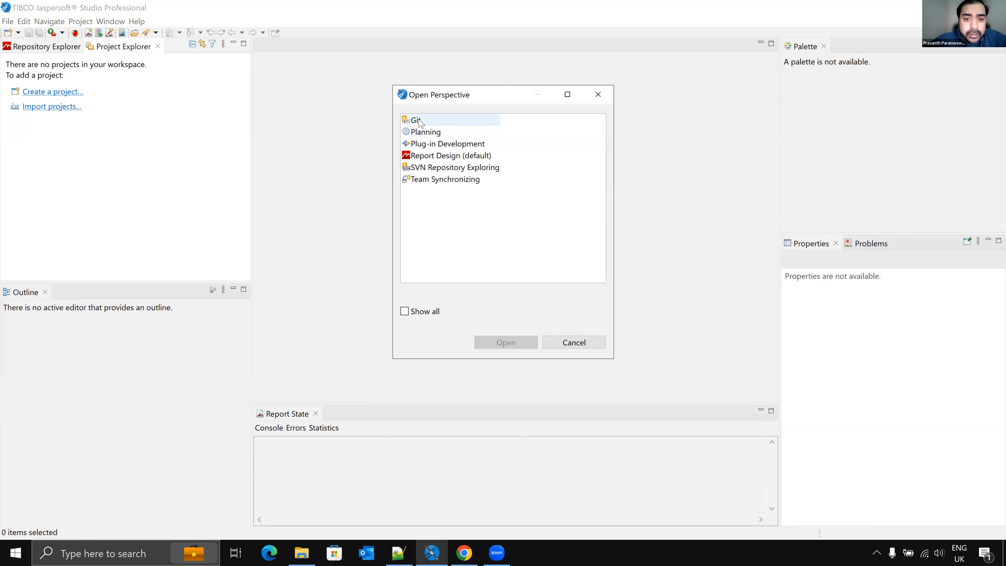
{"action": "left_click", "coordinate": [420, 123]}
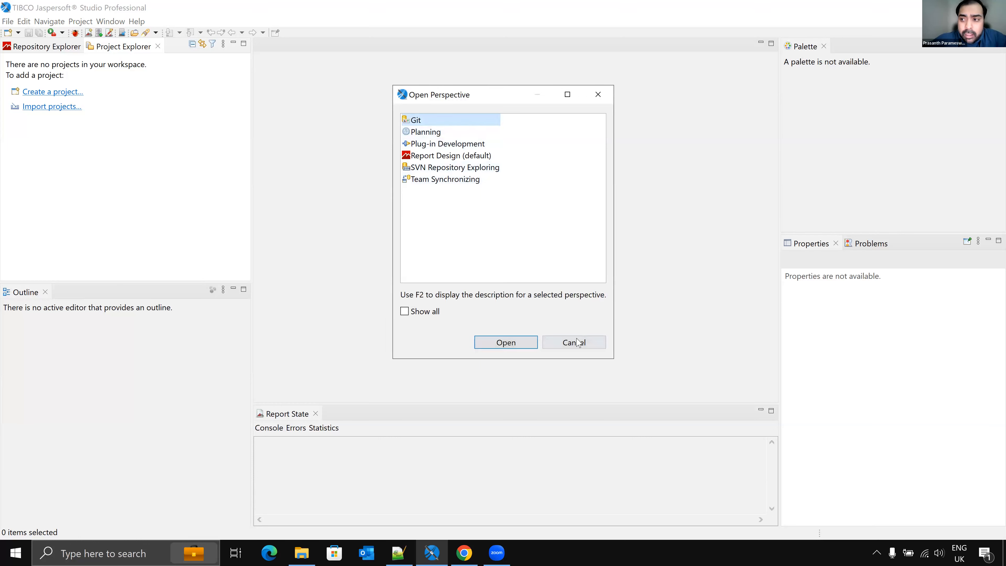
{"action": "left_click", "coordinate": [581, 347]}
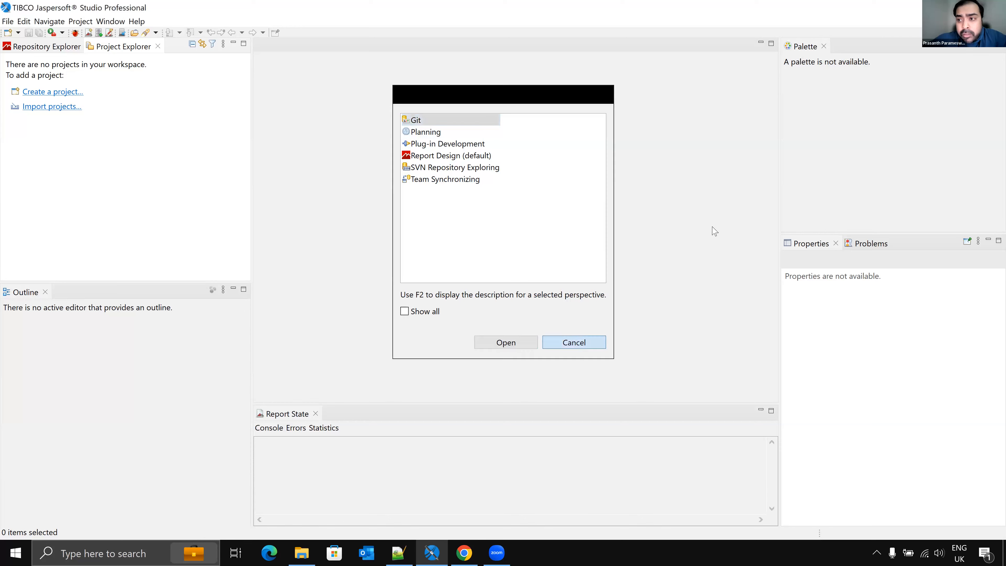
{"action": "left_click", "coordinate": [978, 33]}
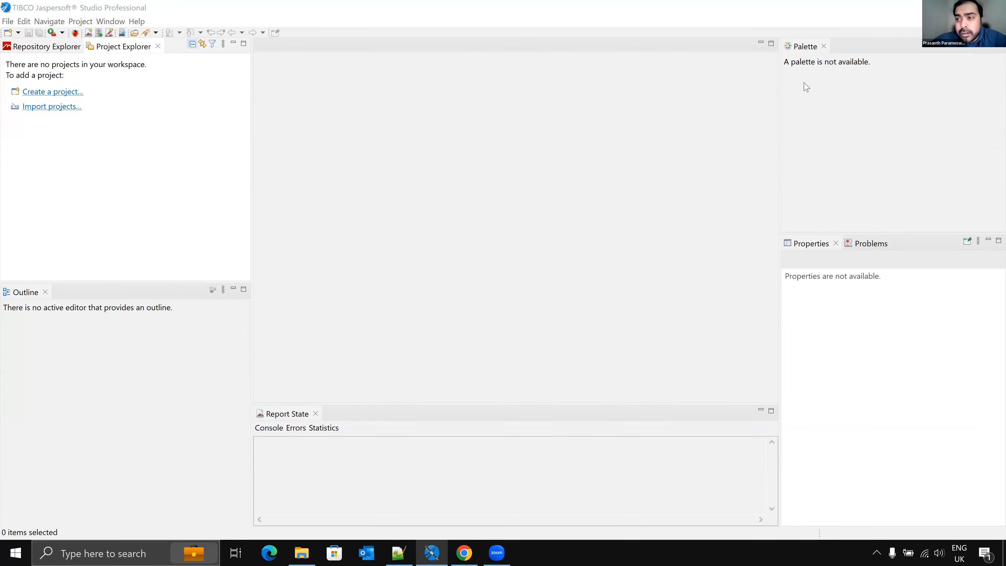
{"action": "left_click", "coordinate": [421, 123]}
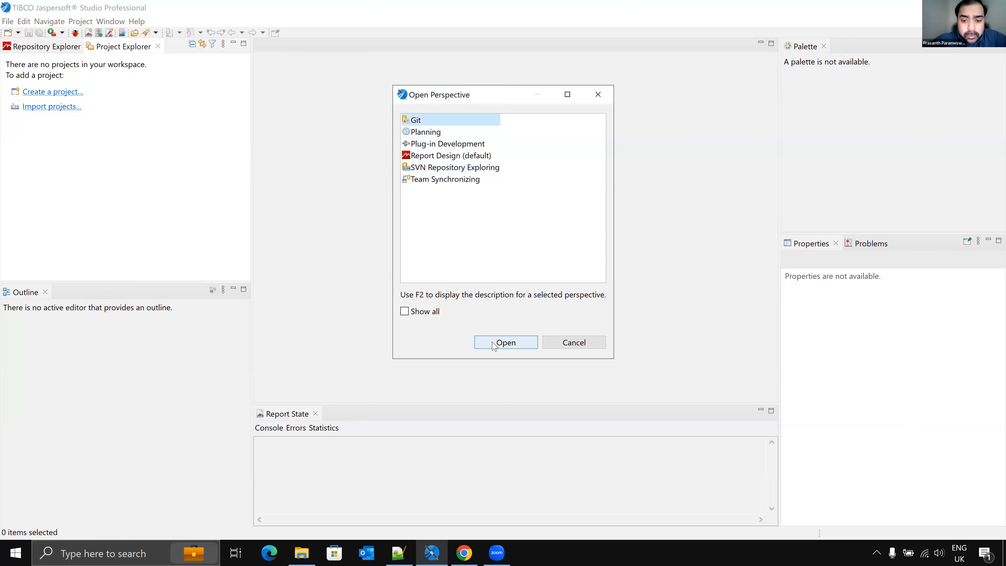
{"action": "left_click", "coordinate": [509, 344]}
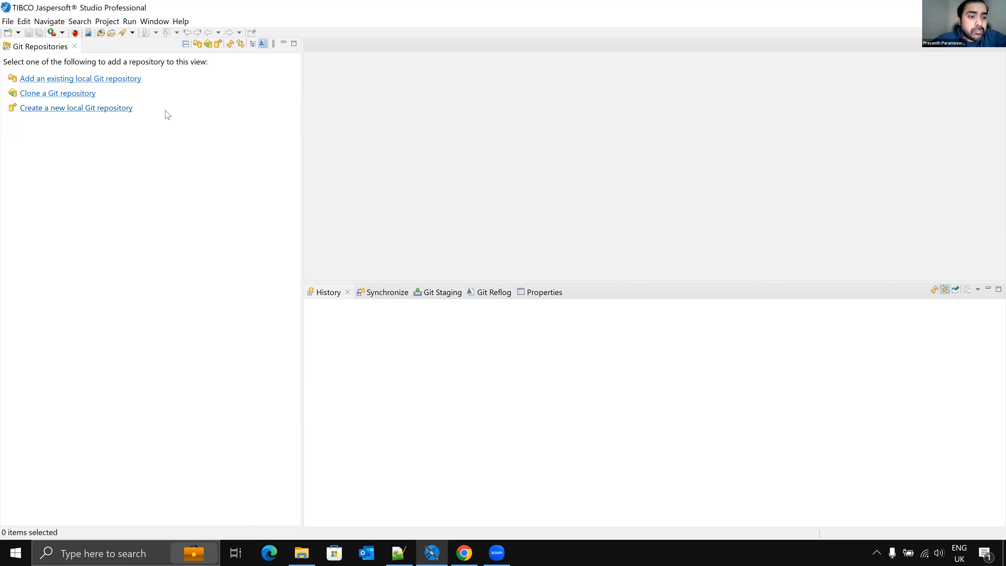
Step: Switch between the Git Repositories view and the GitHub repository and profile pages to review the remote repository
{"action": "left_click", "coordinate": [134, 111]}
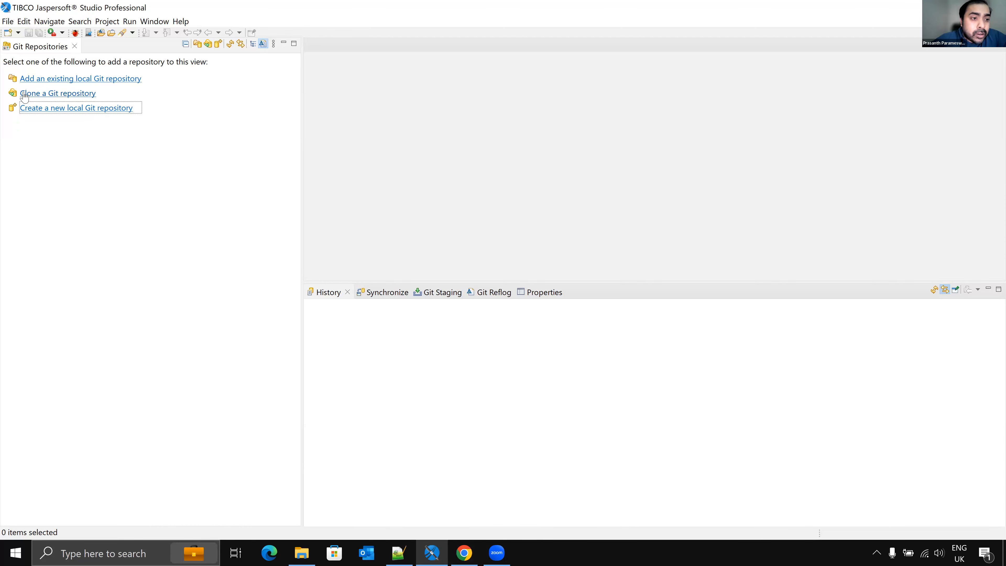
{"action": "left_click", "coordinate": [464, 550]}
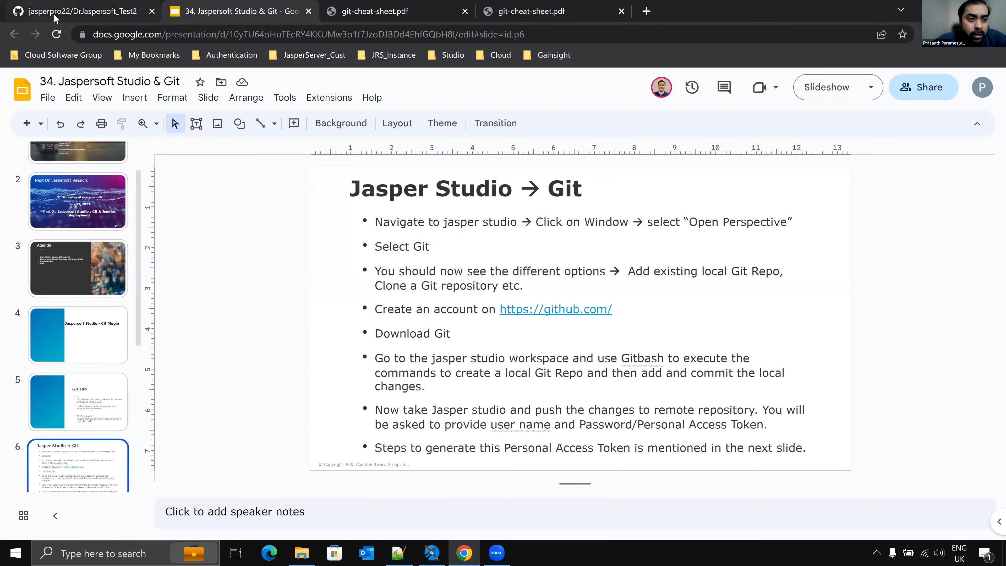
{"action": "left_click", "coordinate": [54, 12]}
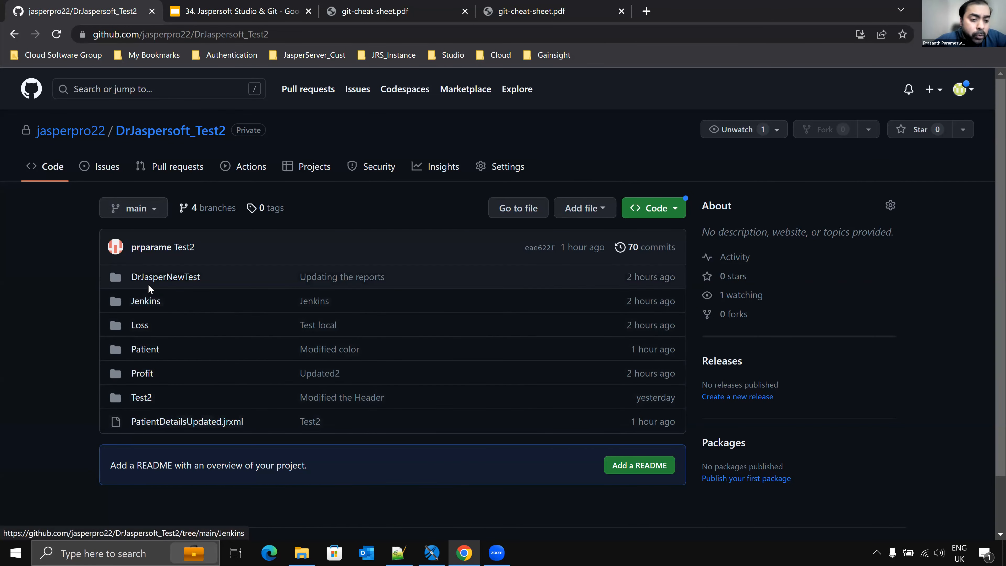
{"action": "left_click", "coordinate": [932, 10]}
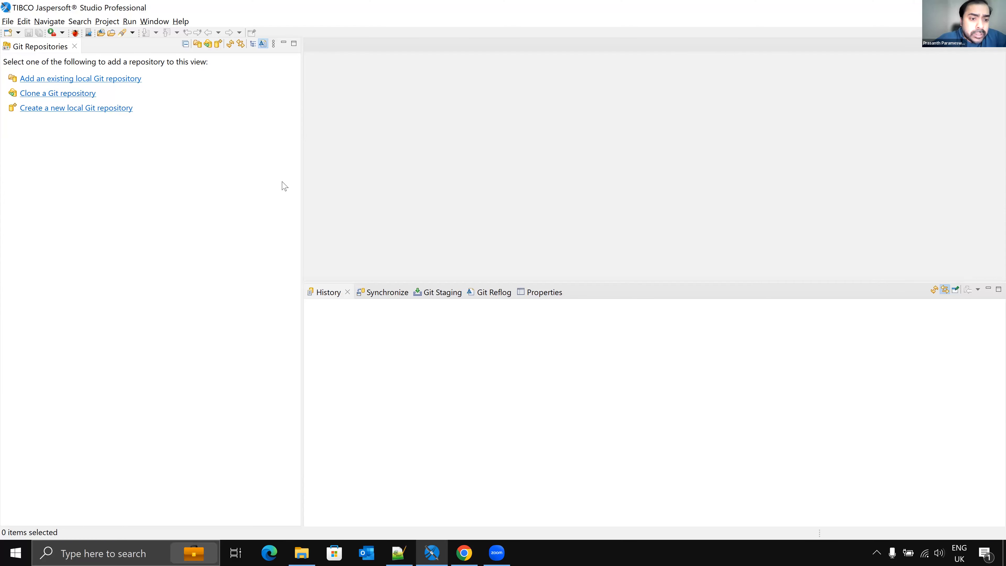
{"action": "key", "text": "alt+Tab"}
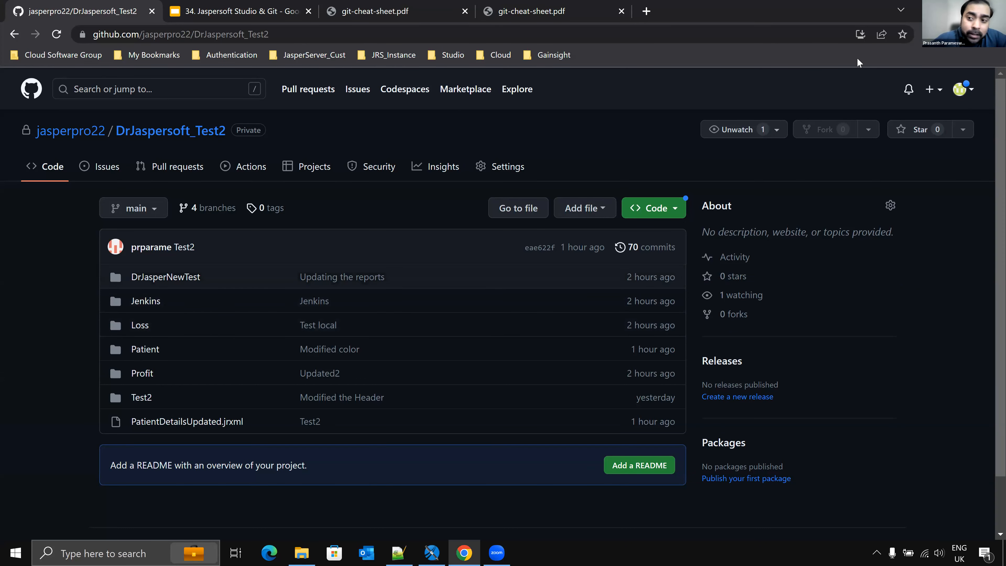
{"action": "left_click", "coordinate": [928, 10]}
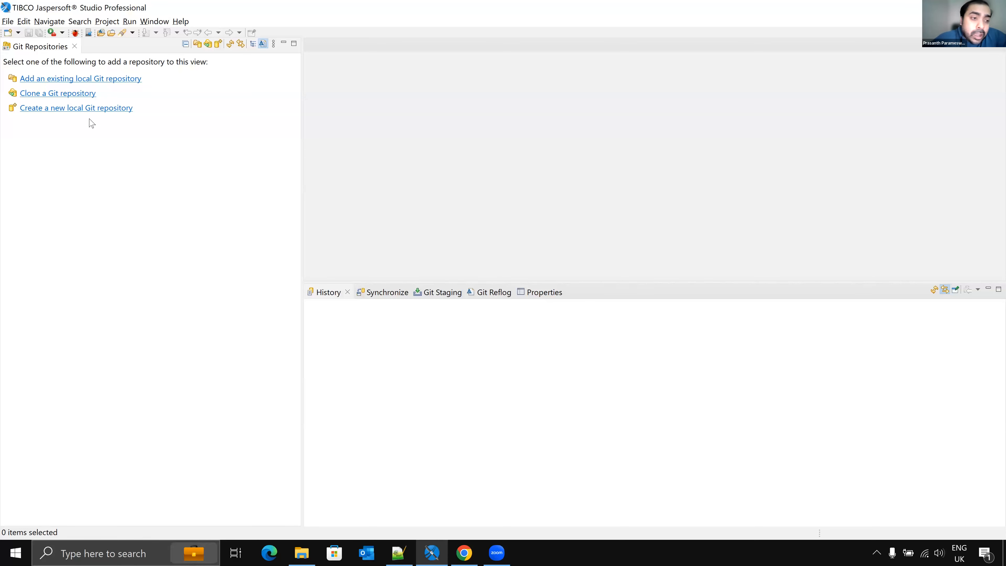
{"action": "key", "text": "alt+Tab"}
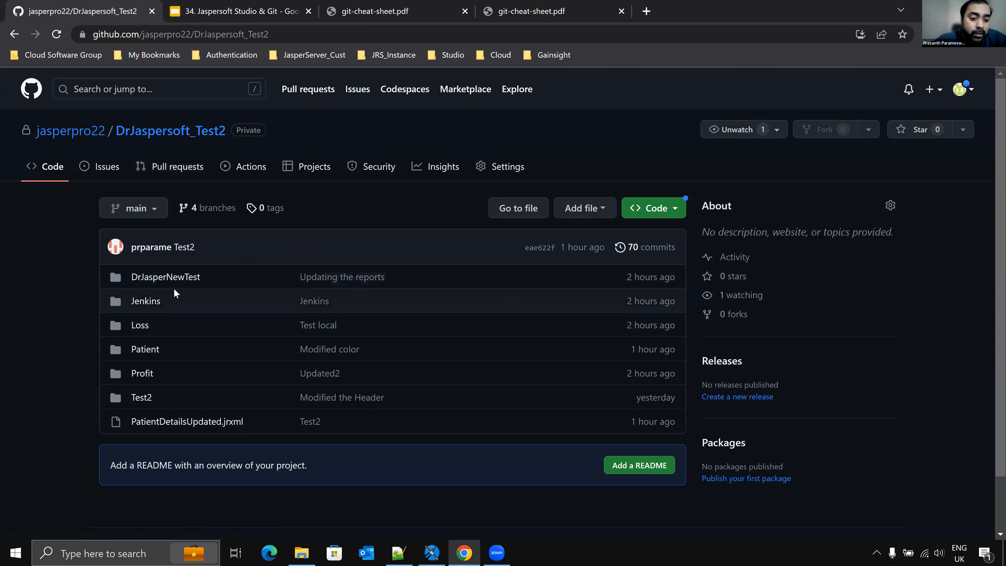
{"action": "key", "text": "alt+Tab"}
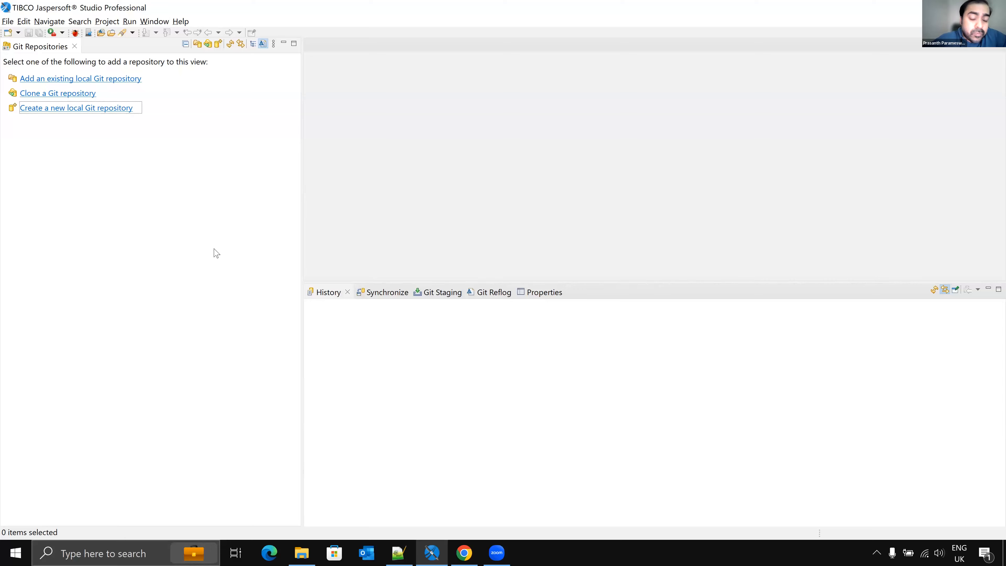
{"action": "key", "text": "alt+Tab"}
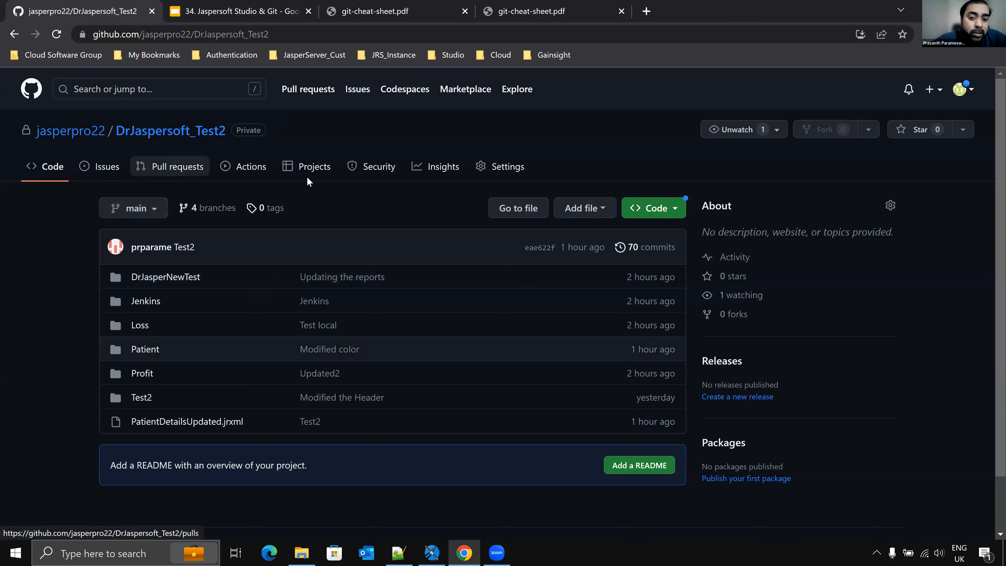
{"action": "key", "text": "alt+Tab"}
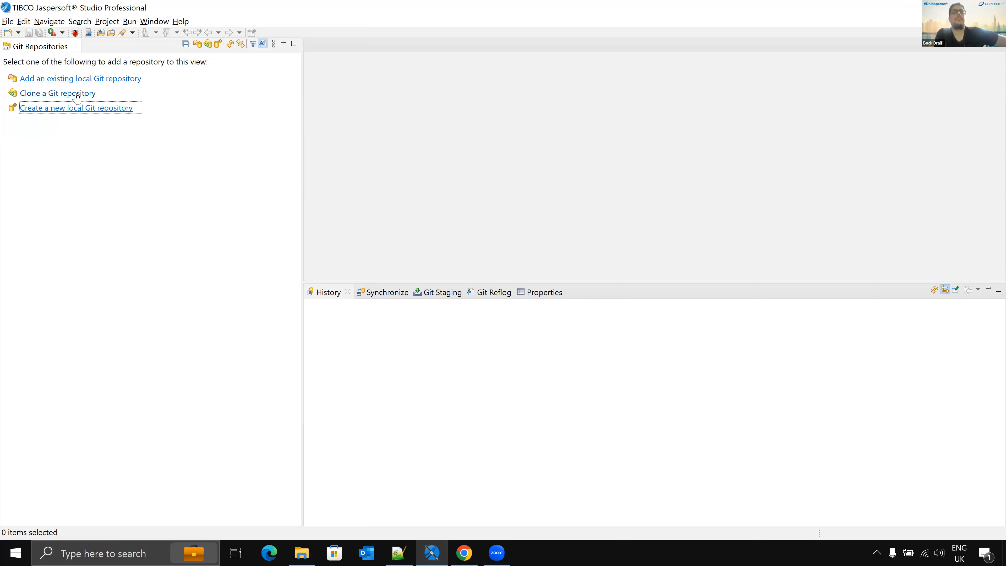
{"action": "key", "text": "alt+Tab"}
{"action": "left_click", "coordinate": [95, 134]}
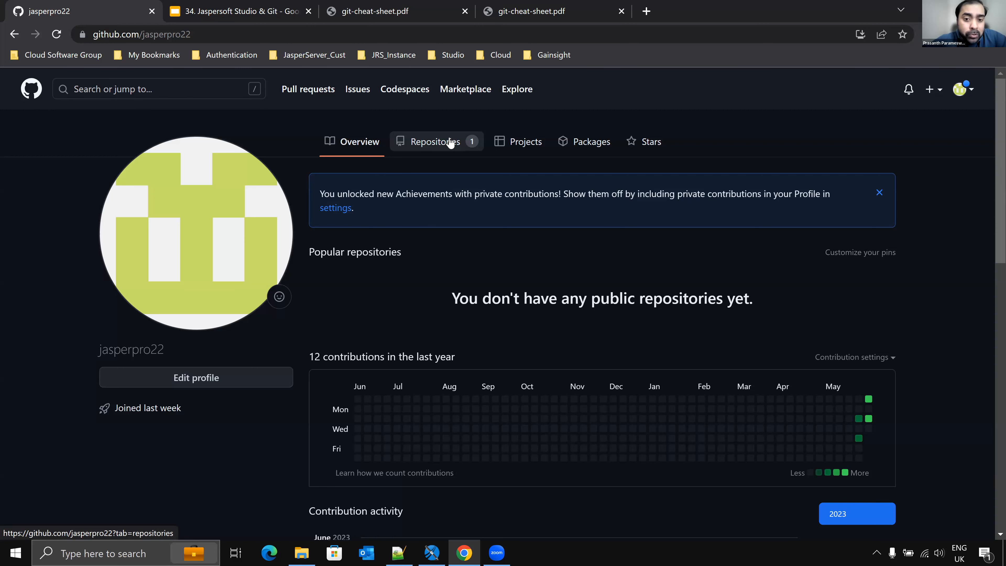
{"action": "key", "text": "alt+Tab"}
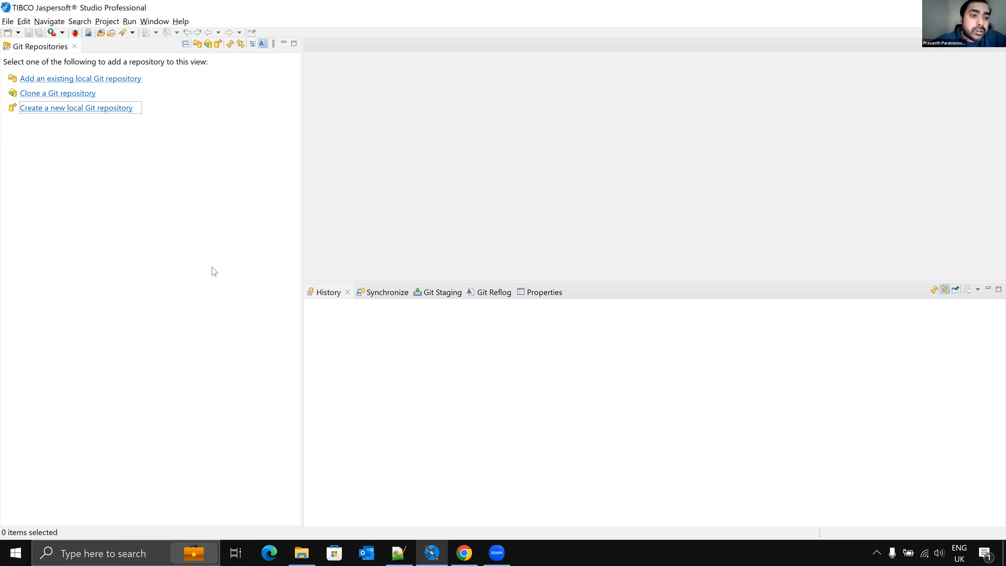
Step: Switch back to the GitHub profile and open its repositories list
{"action": "key", "text": "alt+Tab"}
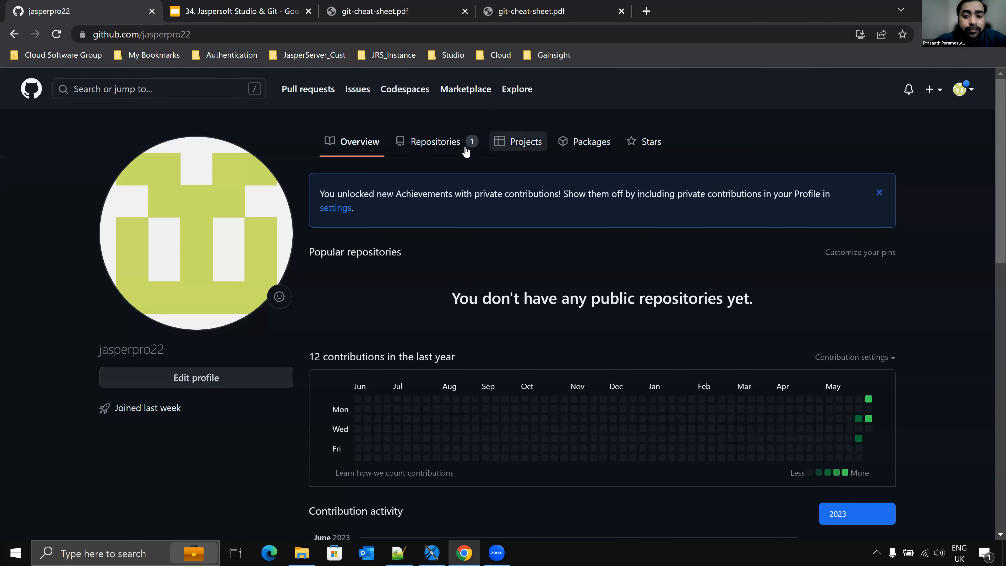
{"action": "key", "text": "alt+Tab"}
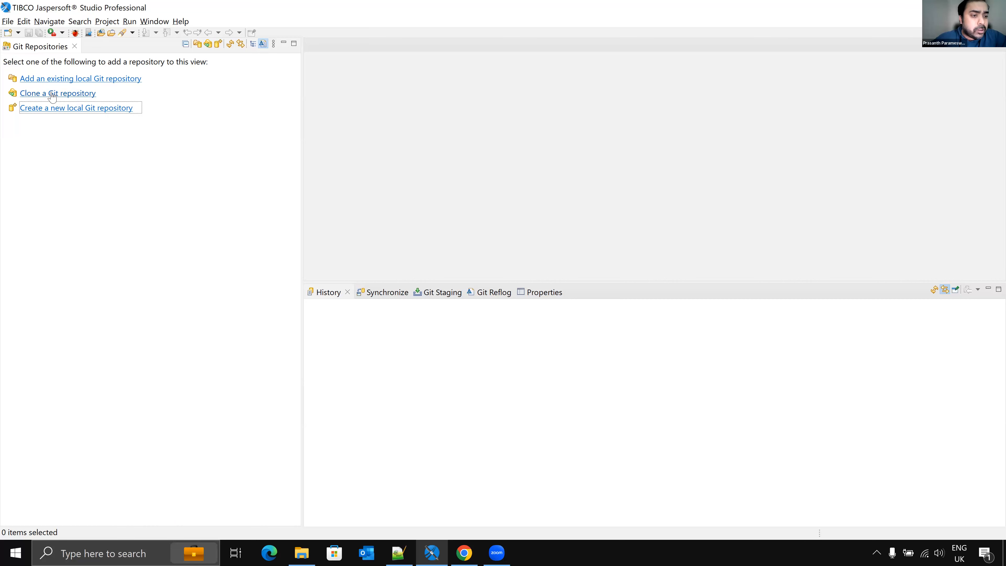
{"action": "key", "text": "alt+Tab"}
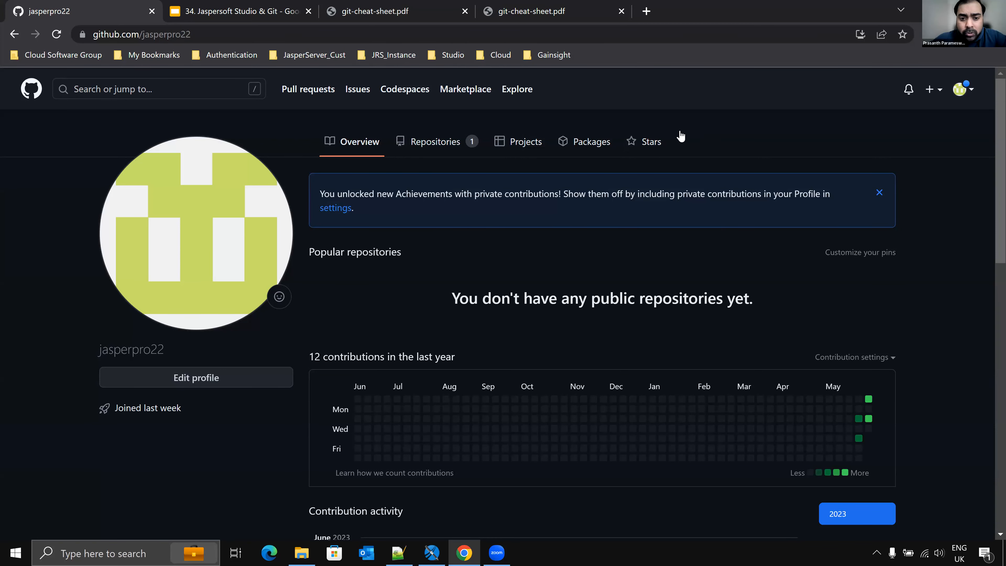
{"action": "left_click", "coordinate": [422, 139]}
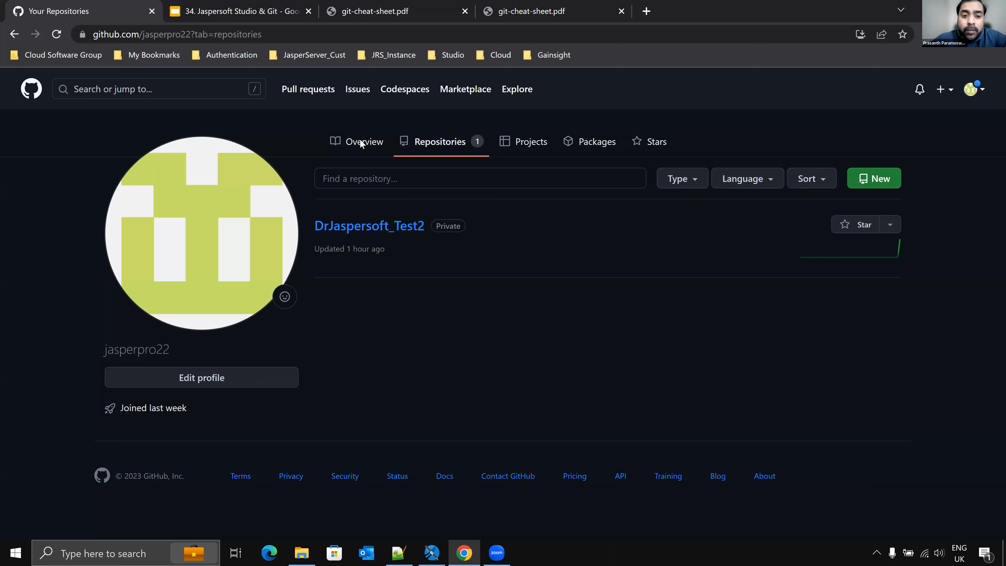
Step: Open the GitHub account settings from the profile menu and scroll through them
{"action": "left_click", "coordinate": [977, 90]}
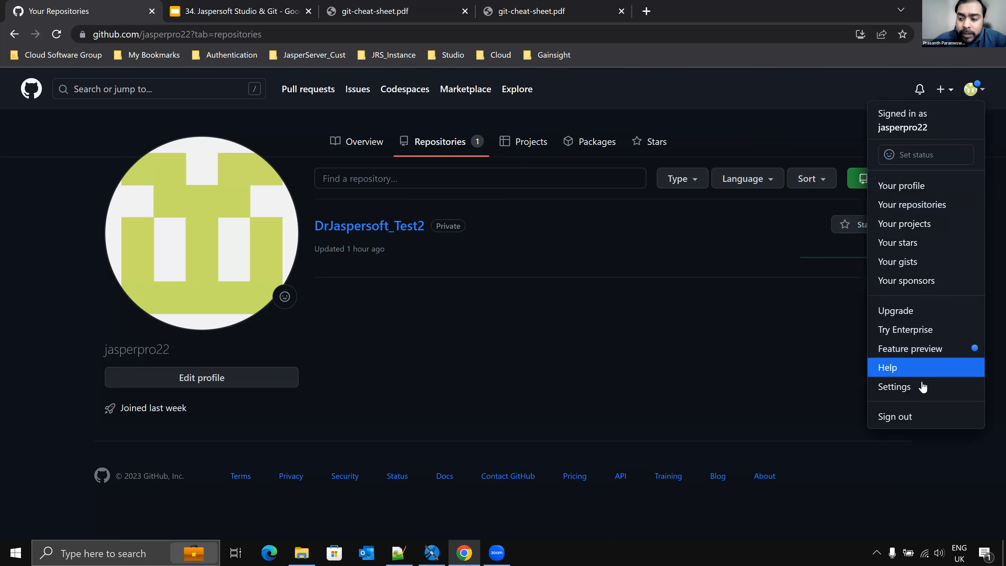
{"action": "left_click", "coordinate": [967, 386]}
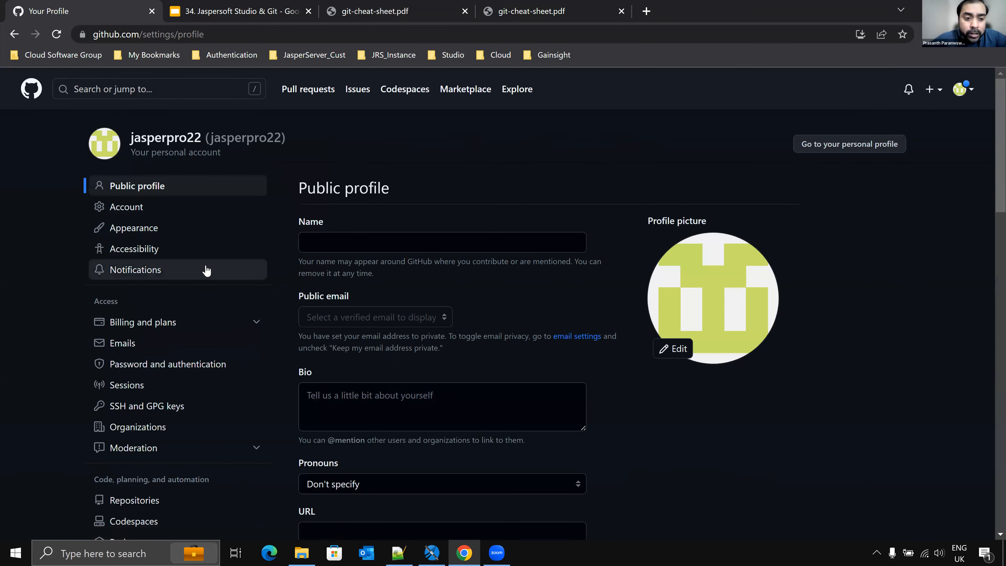
{"action": "left_click", "coordinate": [972, 90]}
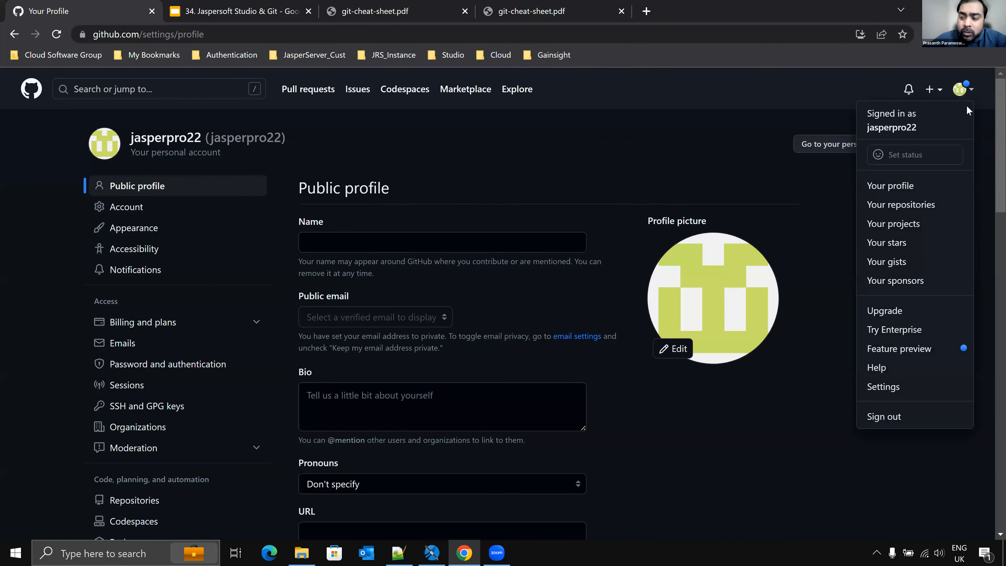
{"action": "left_click", "coordinate": [910, 388]}
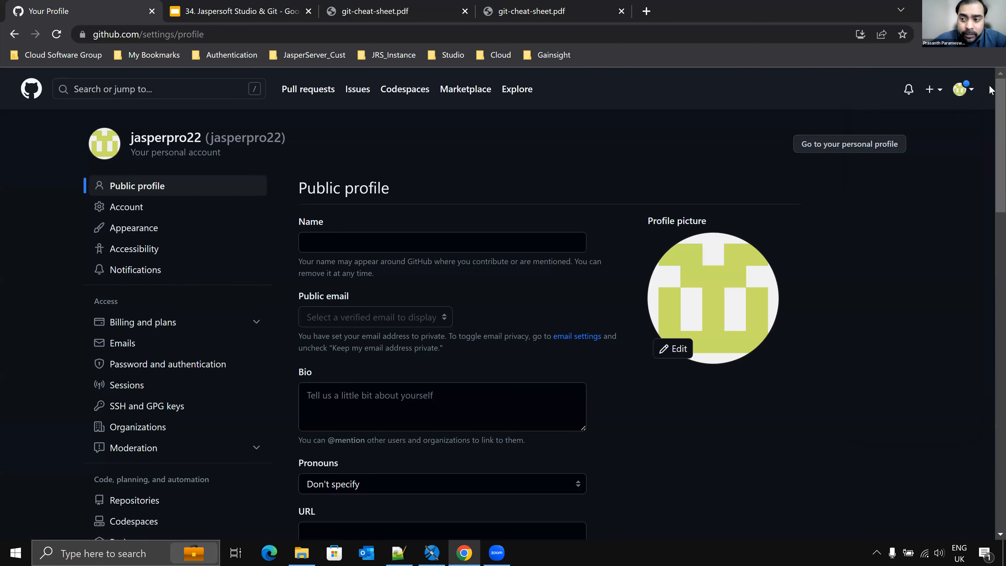
{"action": "scroll", "coordinate": [560, 313], "scroll_direction": "down", "scroll_amount": 6}
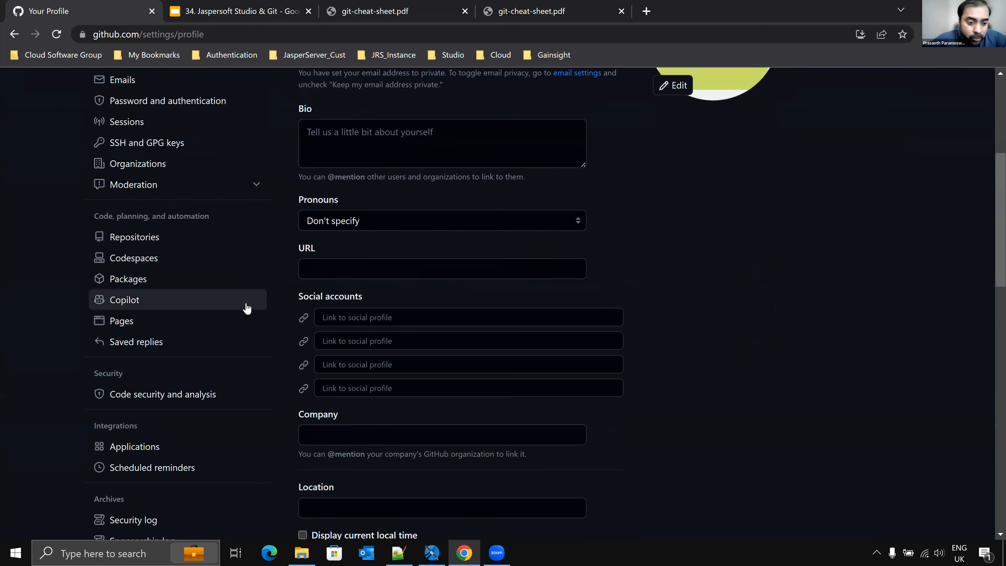
{"action": "scroll", "coordinate": [246, 308], "scroll_direction": "down", "scroll_amount": 9}
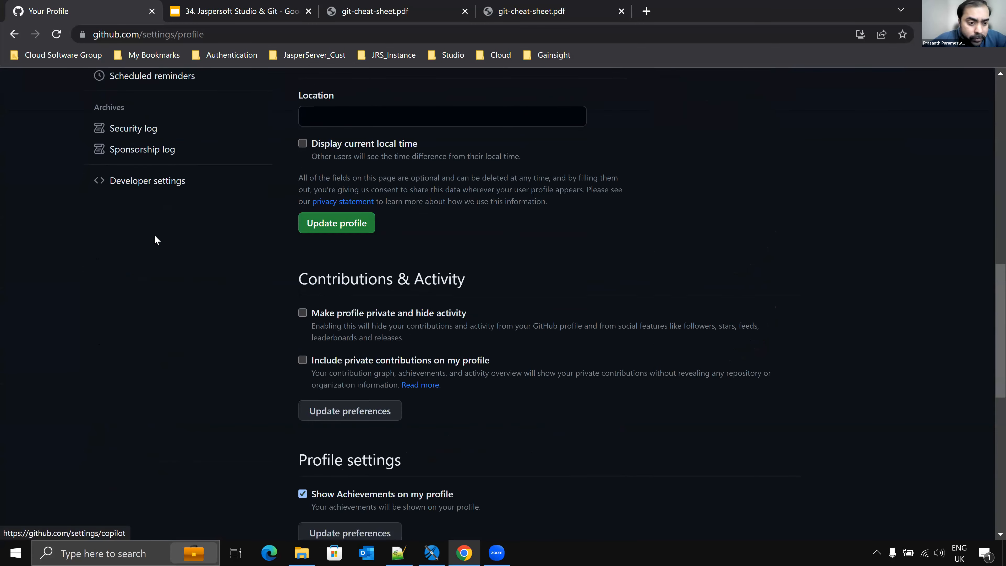
Step: Open the fine-grained personal access tokens list under Developer settings
{"action": "left_click", "coordinate": [148, 182]}
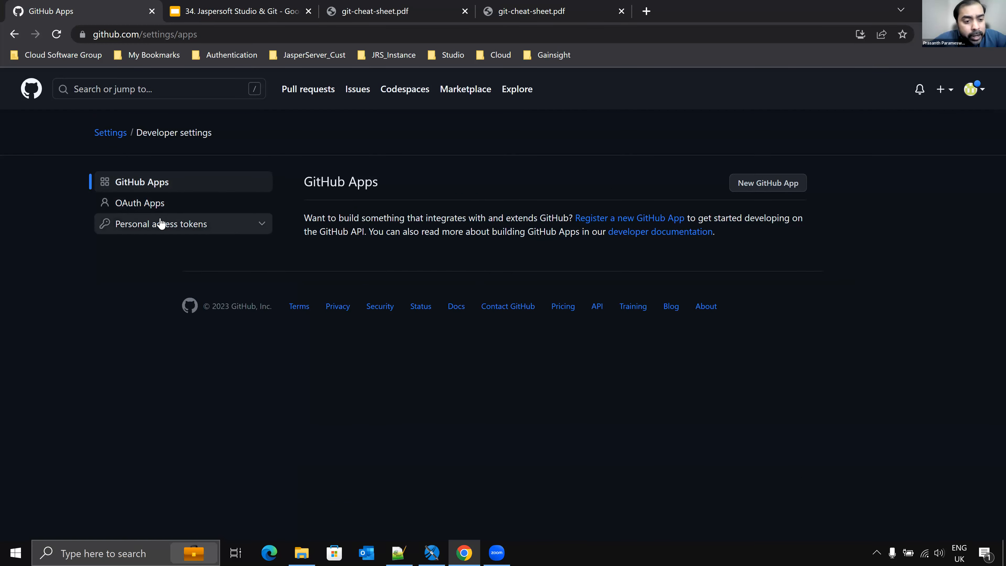
{"action": "left_click", "coordinate": [161, 224]}
{"action": "left_click", "coordinate": [156, 248]}
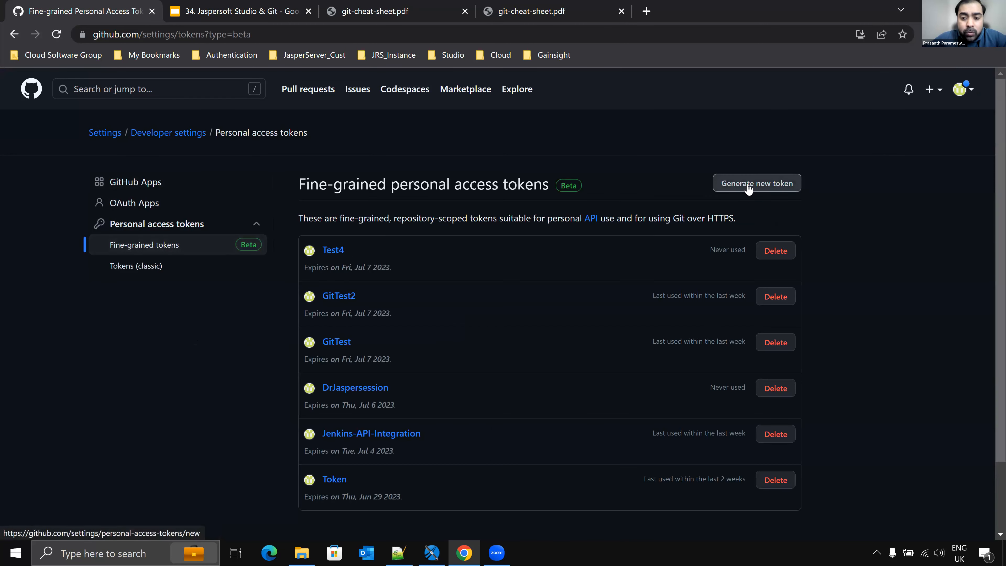
Step: Start generating a new fine-grained token and review the form's expiration, repository access and permission options
{"action": "left_click", "coordinate": [749, 189]}
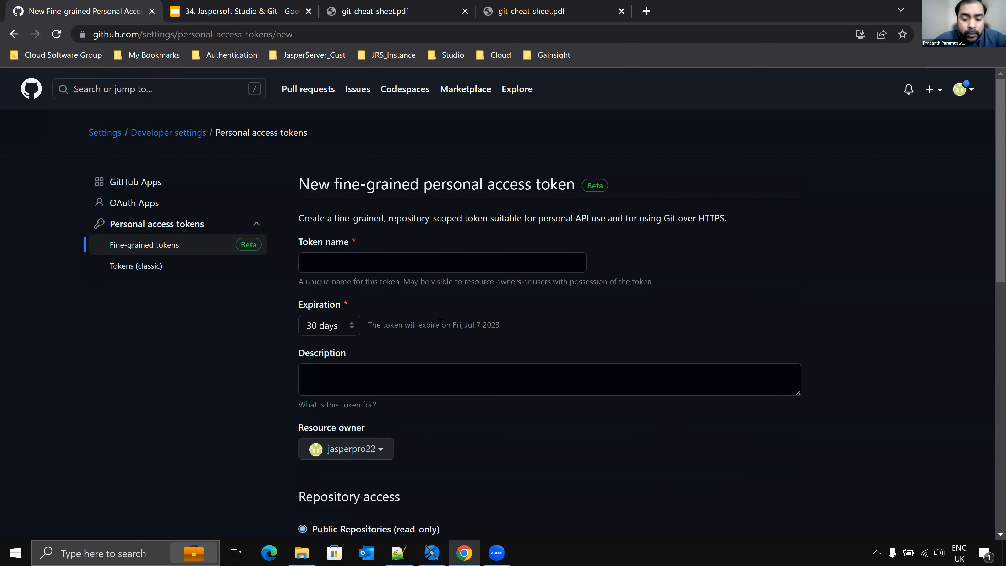
{"action": "scroll", "coordinate": [466, 321], "scroll_direction": "down", "scroll_amount": 5}
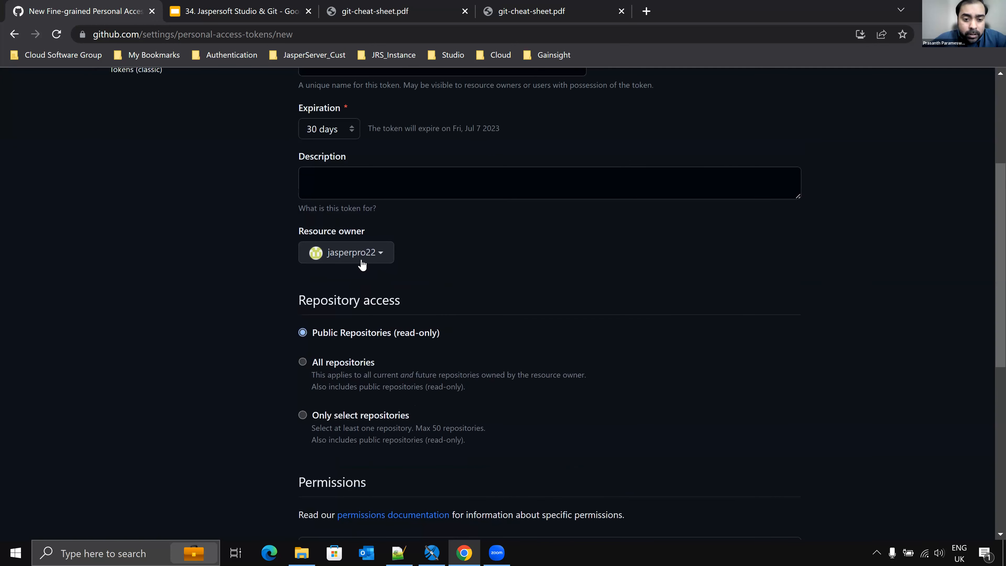
{"action": "scroll", "coordinate": [404, 223], "scroll_direction": "up", "scroll_amount": 3}
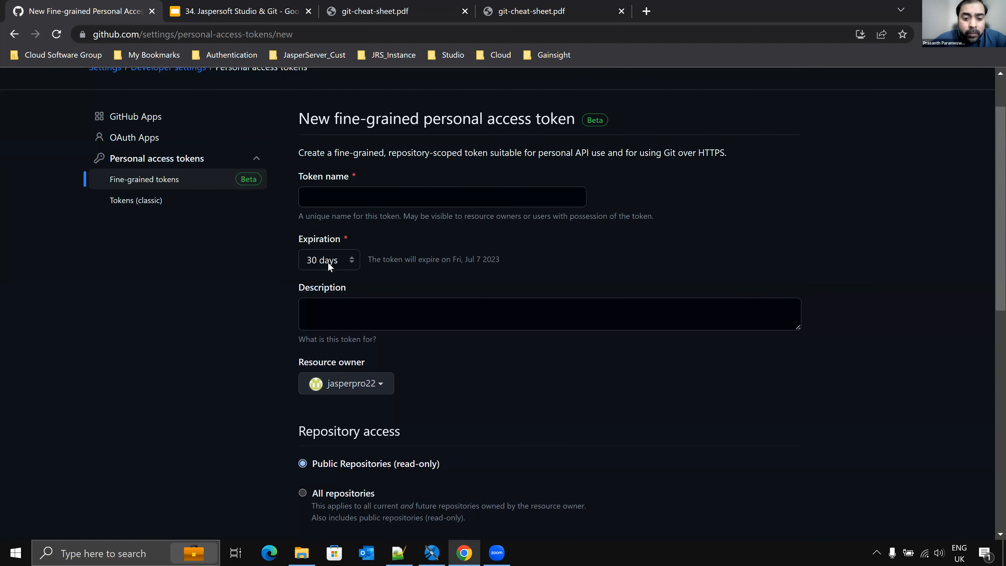
{"action": "scroll", "coordinate": [425, 292], "scroll_direction": "down", "scroll_amount": 5}
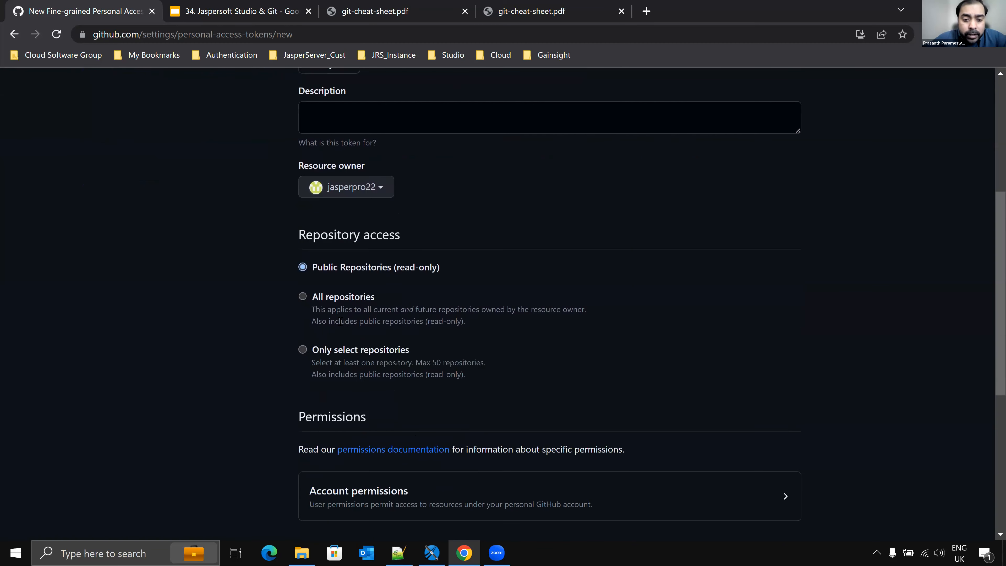
{"action": "scroll", "coordinate": [350, 313], "scroll_direction": "down", "scroll_amount": 8}
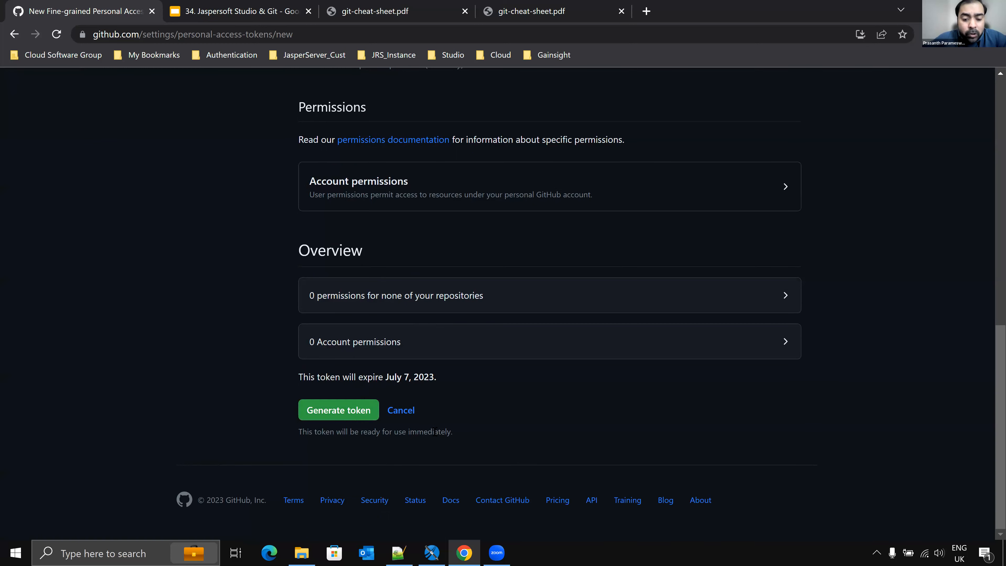
Step: Switch to Notepad++ to select the saved personal access token, then return to the browser
{"action": "left_click", "coordinate": [398, 552]}
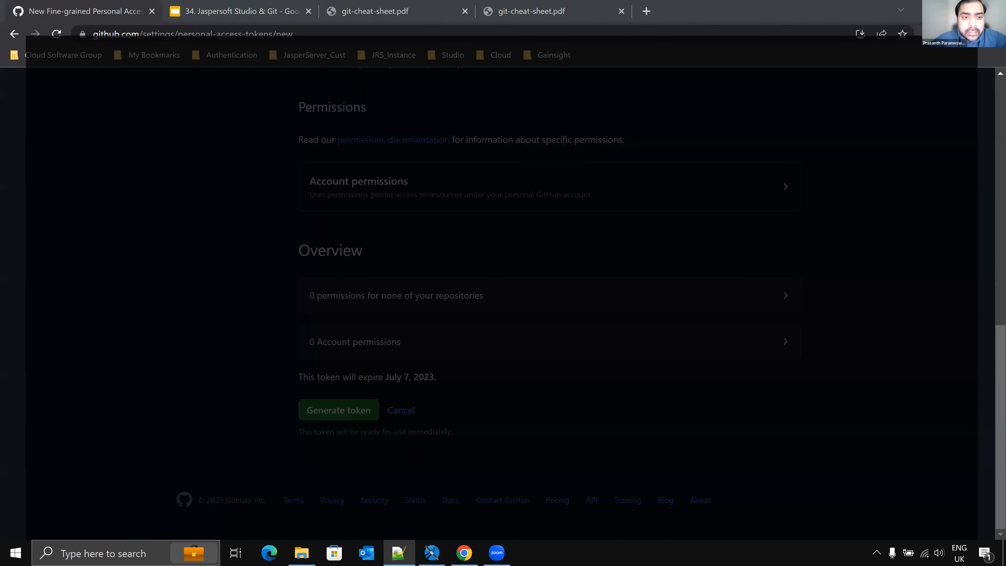
{"action": "left_click_drag", "start_coordinate": [523, 81], "coordinate": [22, 81]}
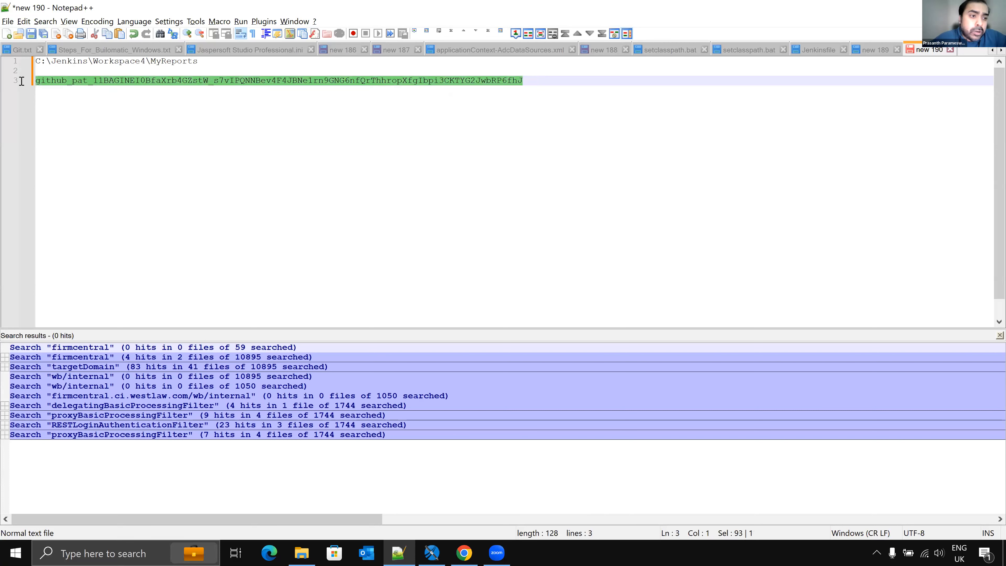
{"action": "key", "text": "alt+Tab"}
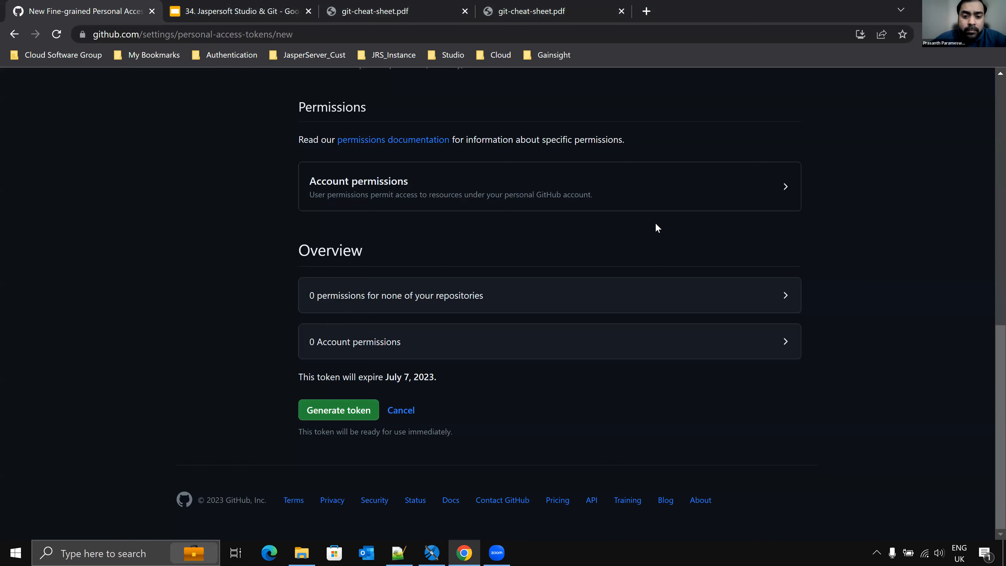
Step: Leave the new token form and return to the GitHub home page
{"action": "scroll", "coordinate": [494, 258], "scroll_direction": "up", "scroll_amount": 1}
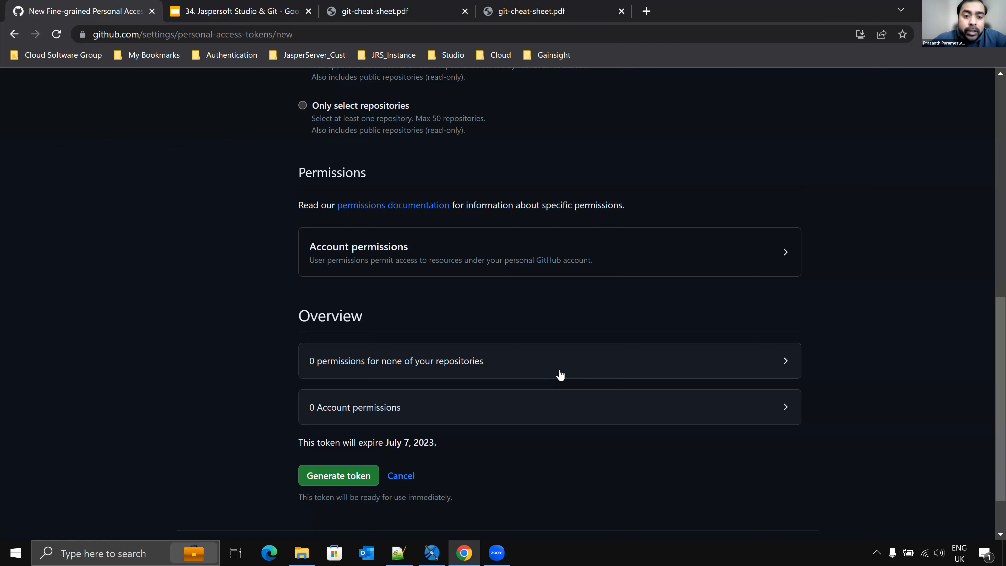
{"action": "scroll", "coordinate": [560, 374], "scroll_direction": "up", "scroll_amount": 1}
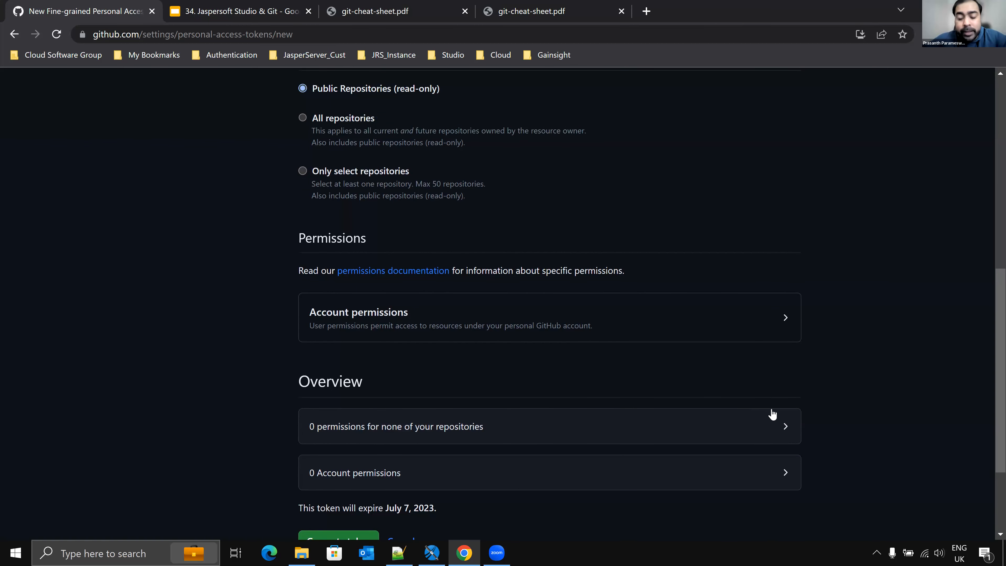
{"action": "scroll", "coordinate": [852, 361], "scroll_direction": "up", "scroll_amount": 6}
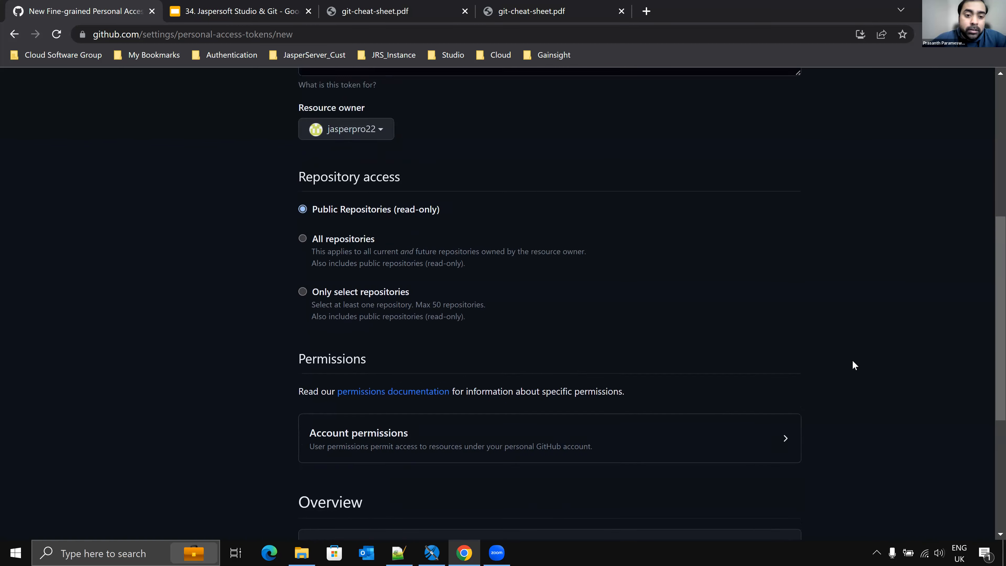
{"action": "scroll", "coordinate": [854, 358], "scroll_direction": "up", "scroll_amount": 1}
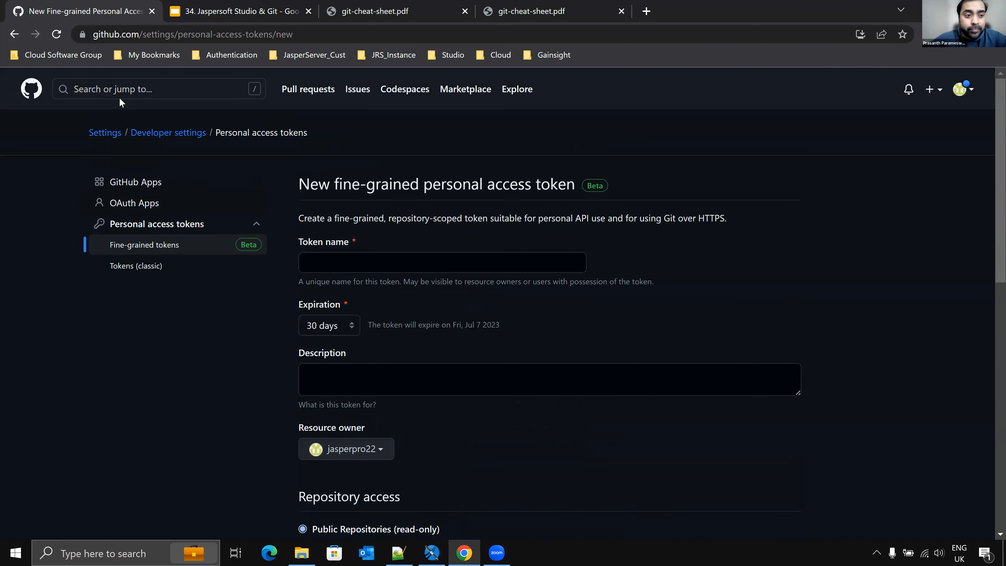
{"action": "left_click", "coordinate": [13, 34]}
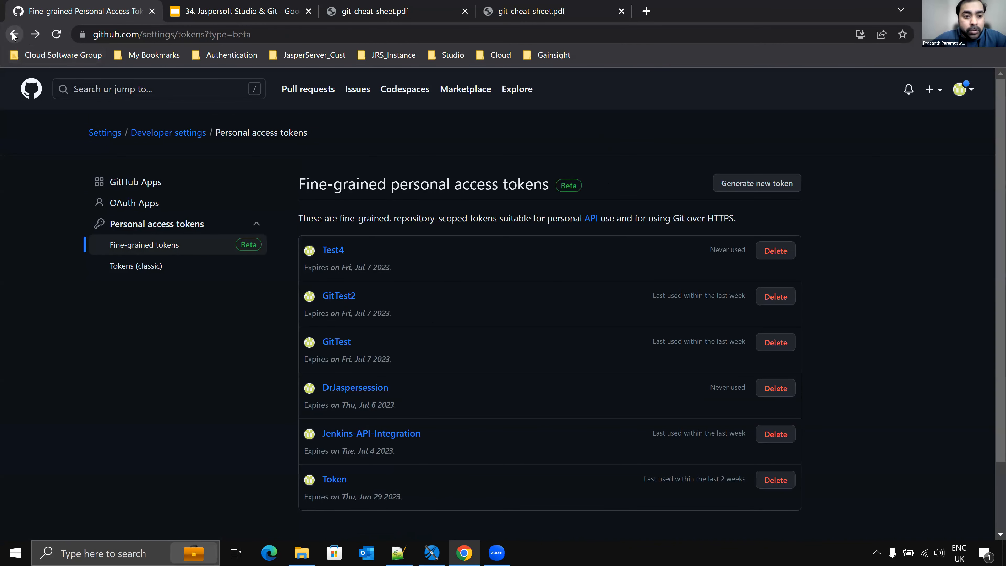
{"action": "left_click", "coordinate": [14, 34]}
{"action": "left_click", "coordinate": [32, 90]}
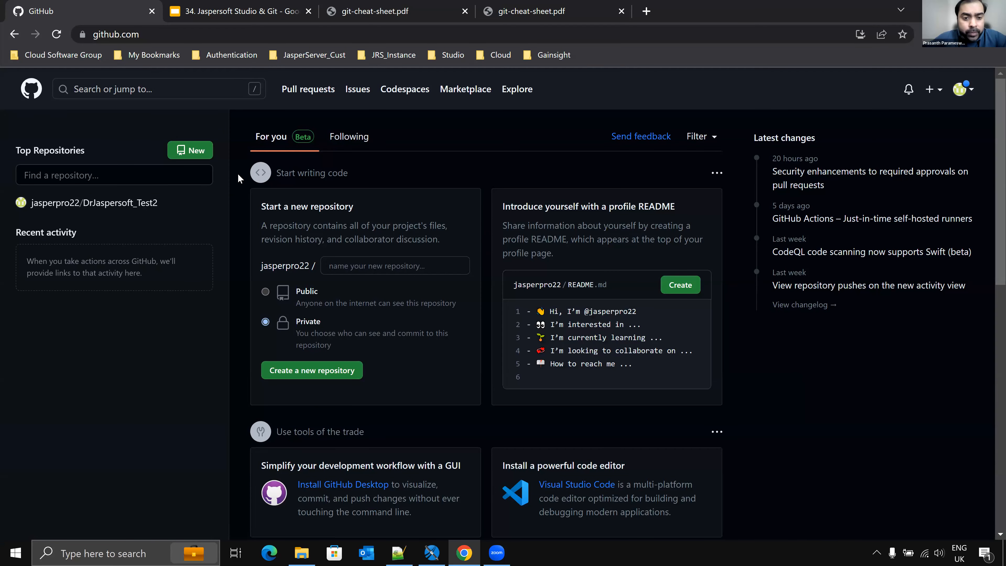
Step: Open the DrJaspersoft_Test2 repository and copy its HTTPS clone URL
{"action": "left_click", "coordinate": [95, 204]}
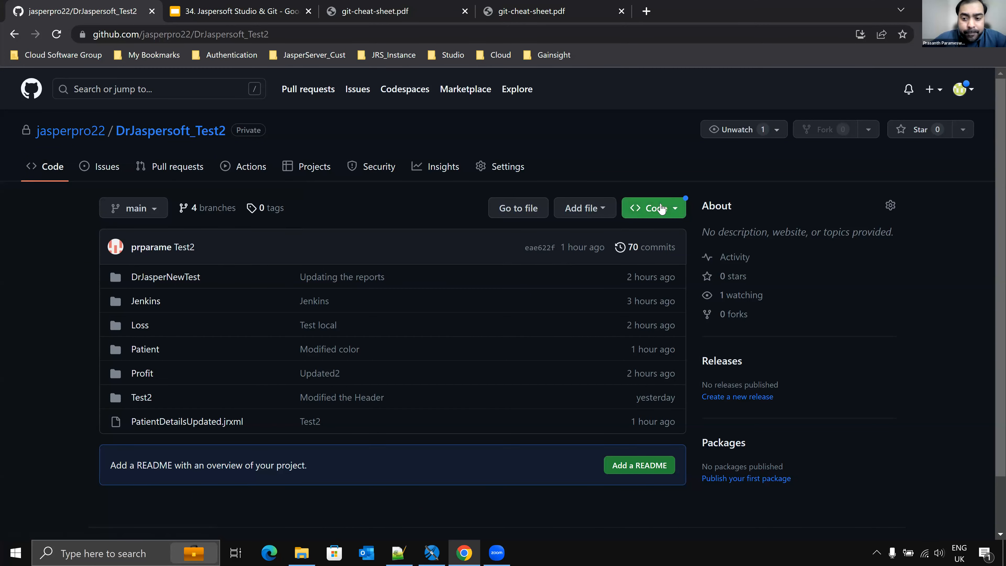
{"action": "left_click", "coordinate": [656, 210]}
{"action": "left_click", "coordinate": [660, 328]}
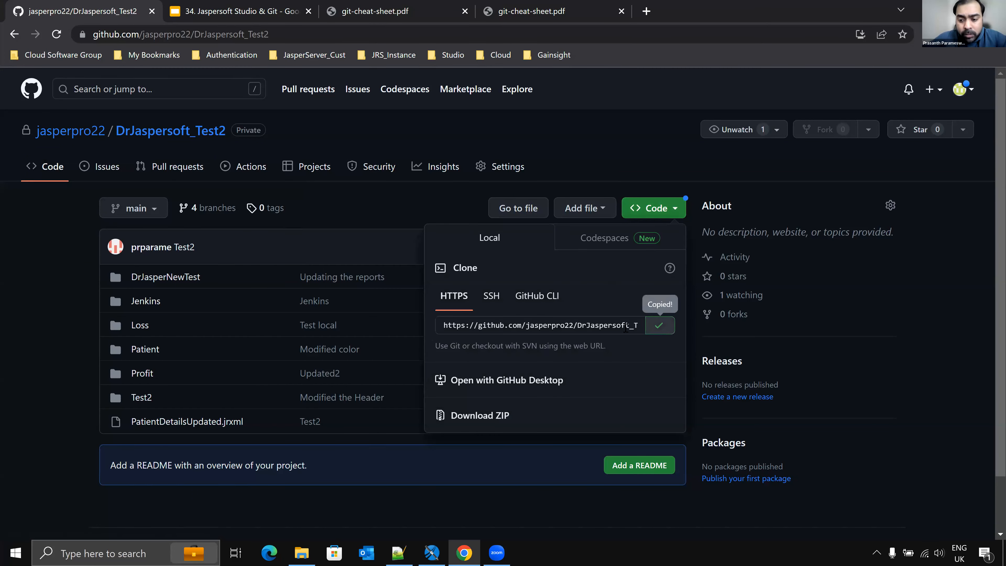
{"action": "left_click", "coordinate": [432, 553]}
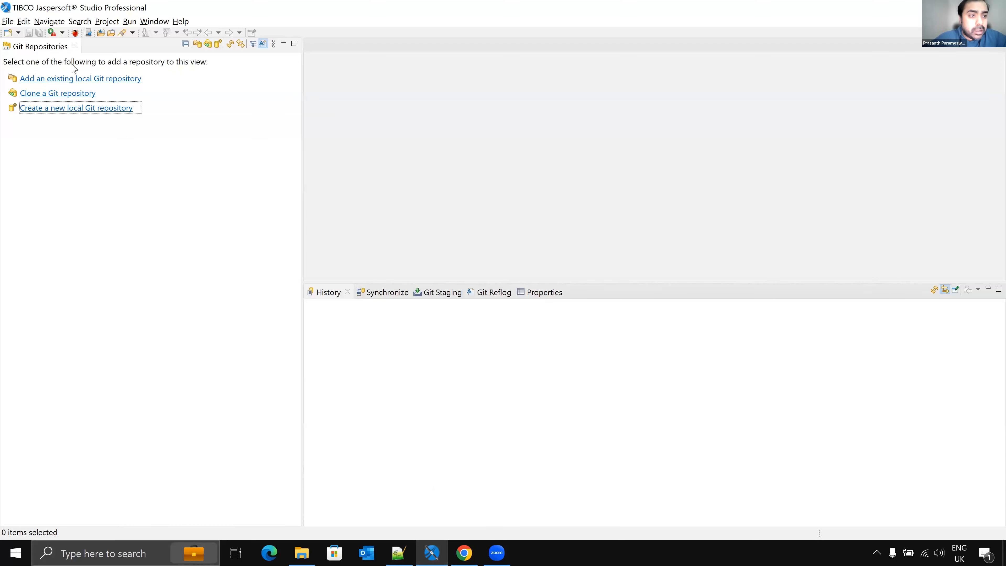
{"action": "left_click", "coordinate": [48, 97]}
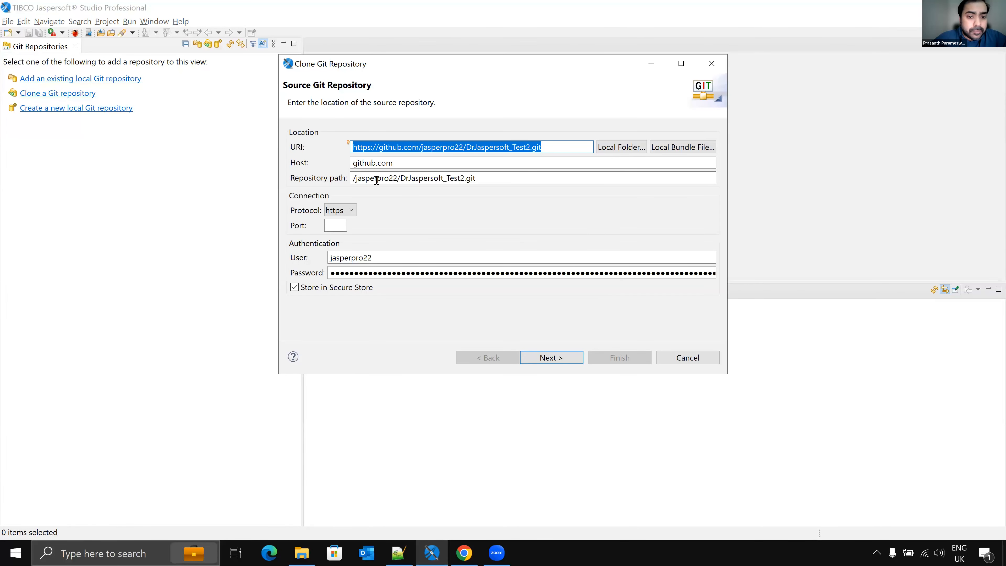
{"action": "left_click", "coordinate": [688, 358]}
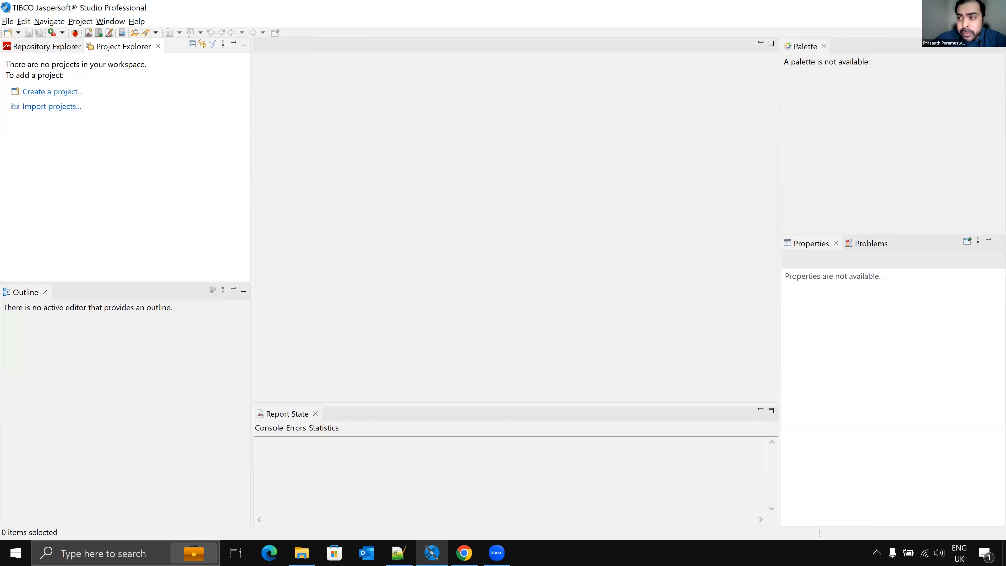
Step: Start importing projects from Git with smart import by cloning a URI, and paste the DrJaspersoft_Test2 clone URL
{"action": "left_click", "coordinate": [43, 110]}
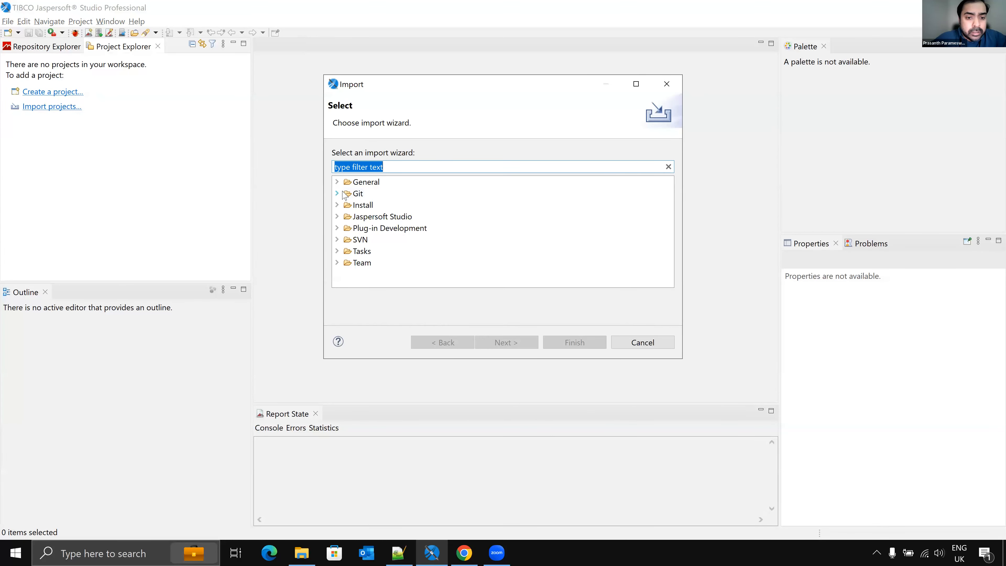
{"action": "left_click", "coordinate": [343, 193]}
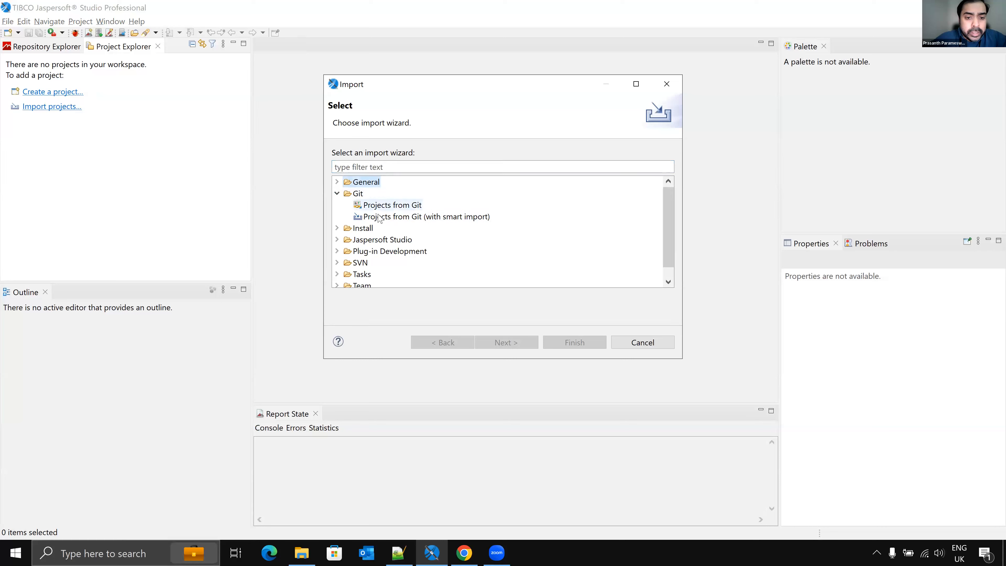
{"action": "double_click", "coordinate": [393, 217]}
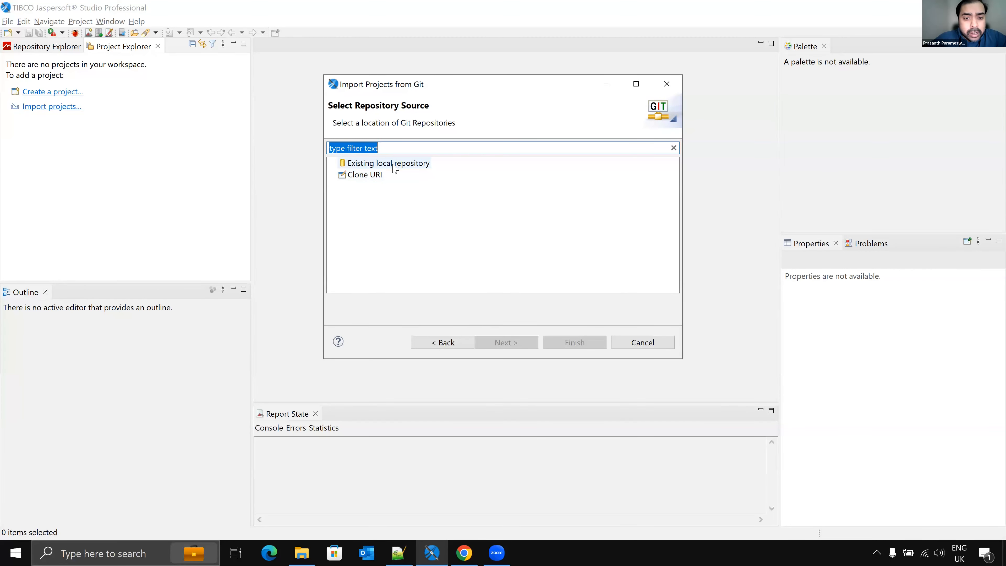
{"action": "double_click", "coordinate": [362, 176]}
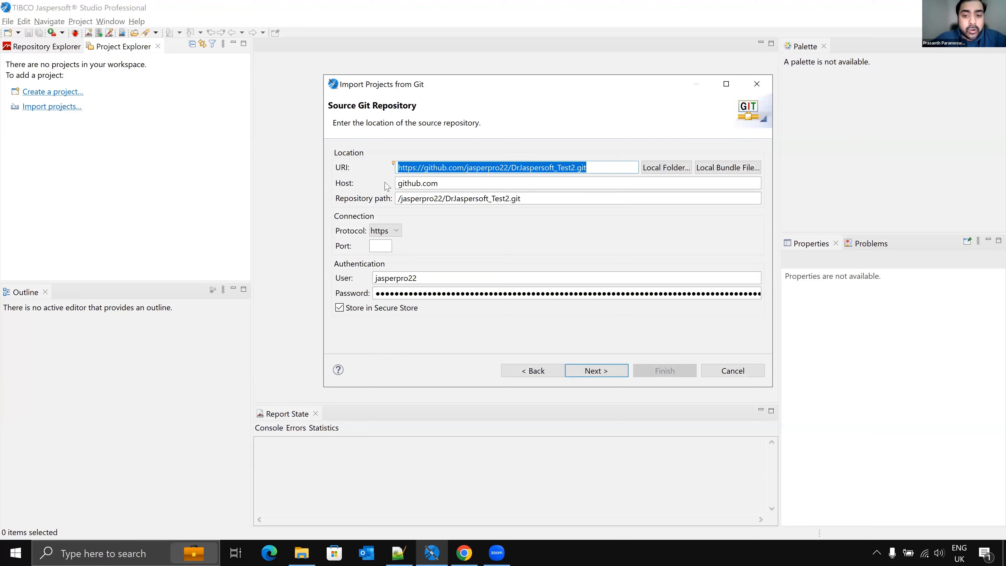
{"action": "left_click", "coordinate": [591, 167]}
{"action": "left_click_drag", "start_coordinate": [563, 161], "coordinate": [359, 157]}
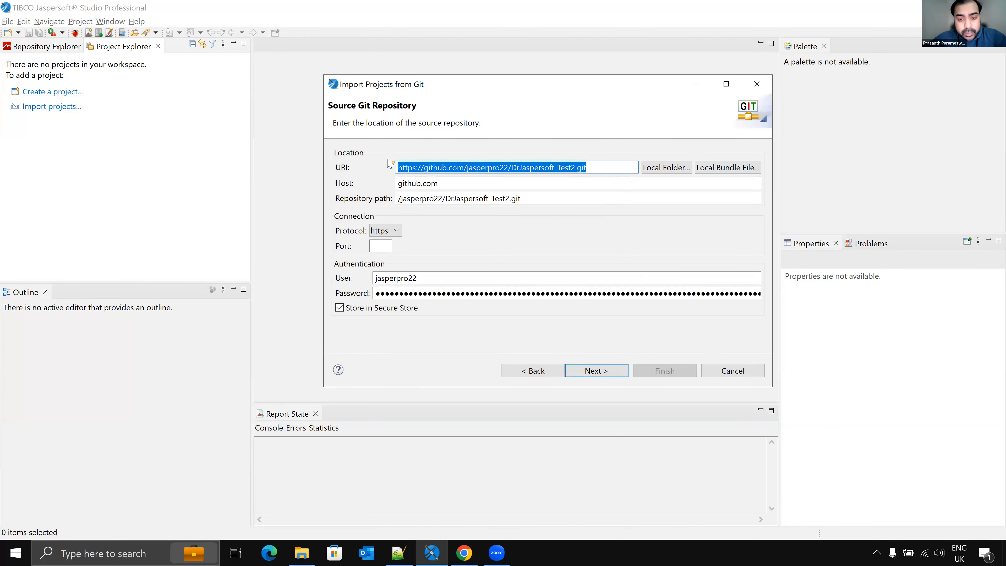
{"action": "key", "text": "ctrl+v"}
{"action": "key", "text": "Tab"}
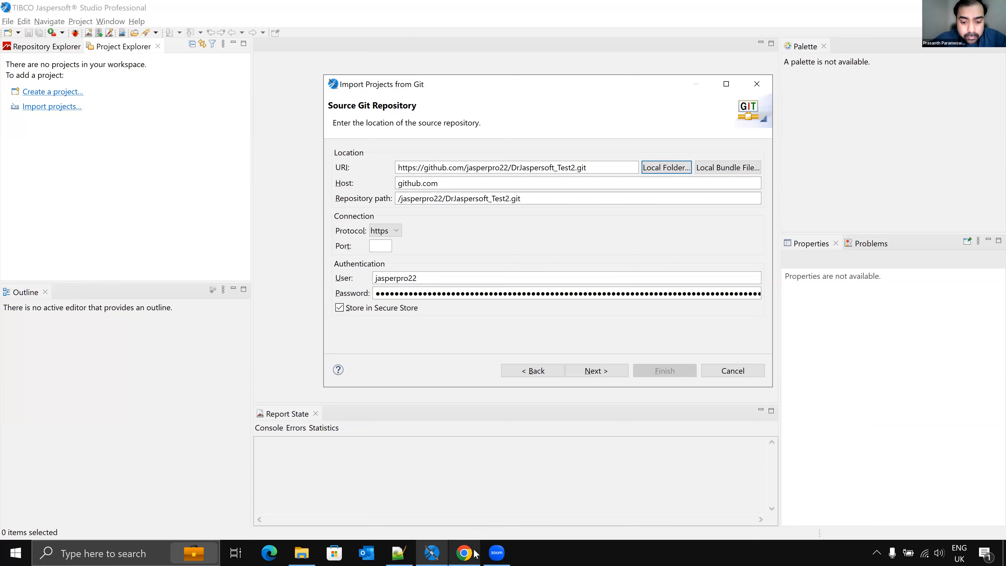
Step: Check the repository page in the browser and the saved token in Notepad++, then return to the import wizard
{"action": "left_click", "coordinate": [464, 553]}
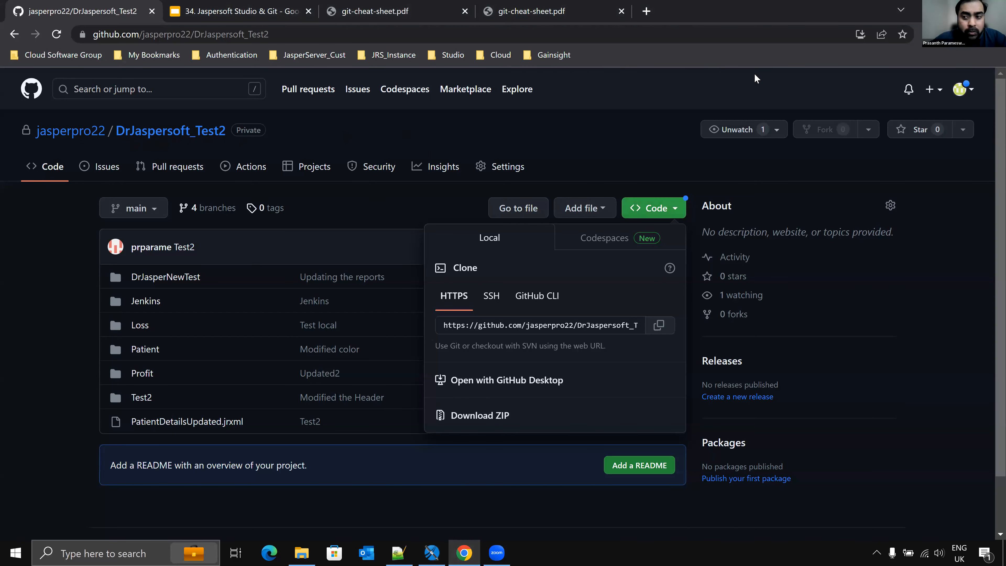
{"action": "left_click", "coordinate": [432, 553]}
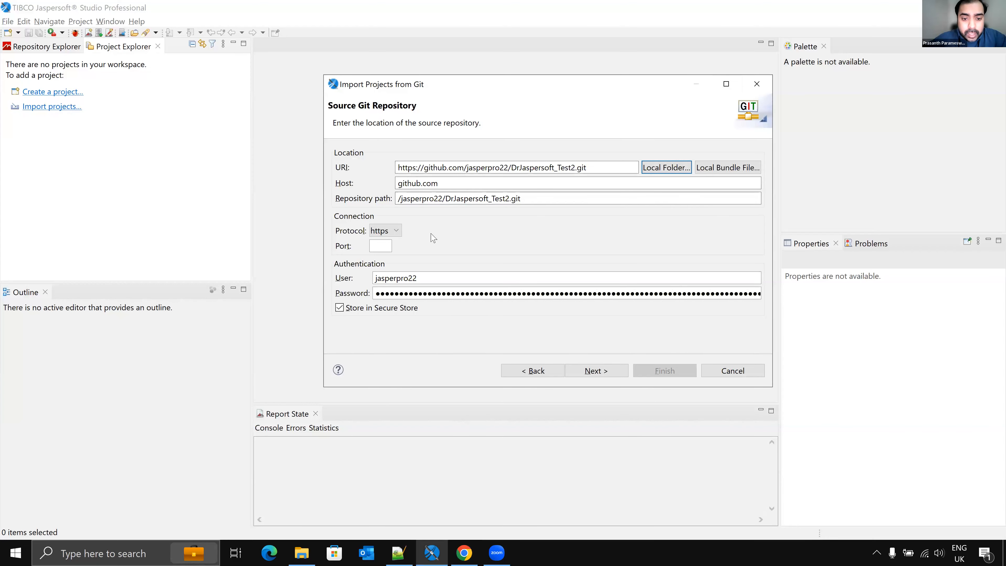
{"action": "left_click", "coordinate": [409, 554]}
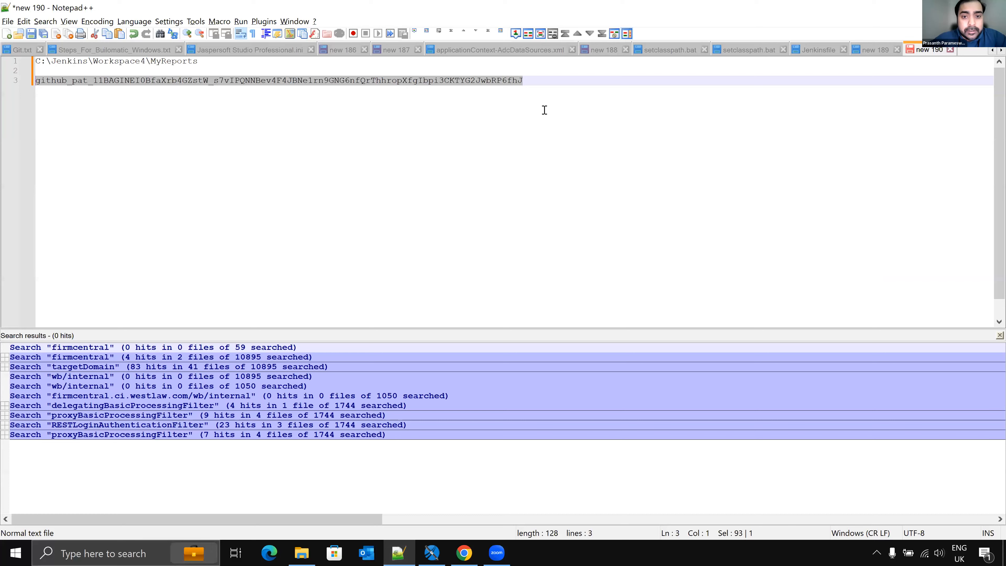
{"action": "left_click", "coordinate": [929, 7]}
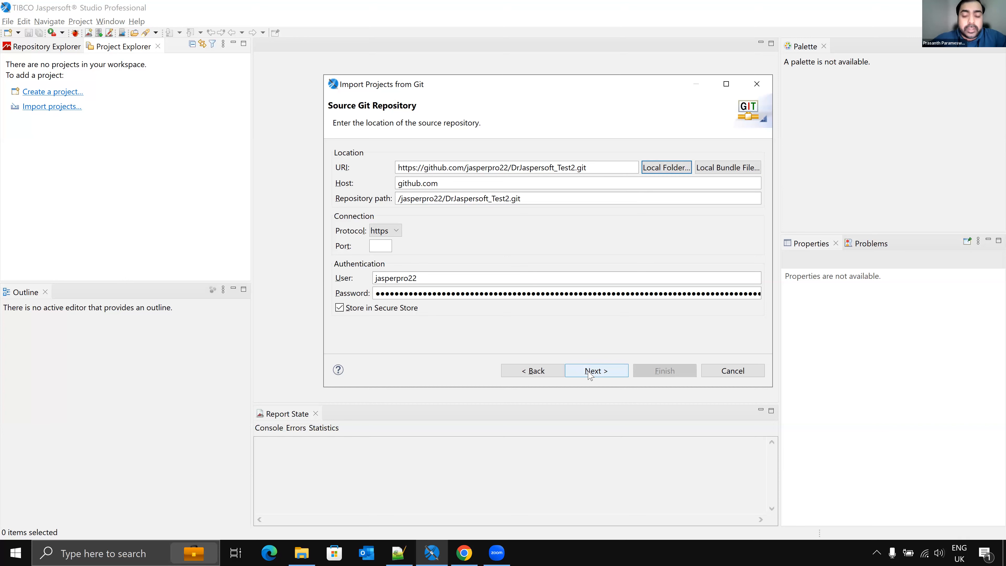
Step: Continue past branch selection and set the clone destination directory to C:\DrJasper\Workspace1, copied from File Explorer
{"action": "left_click", "coordinate": [588, 371]}
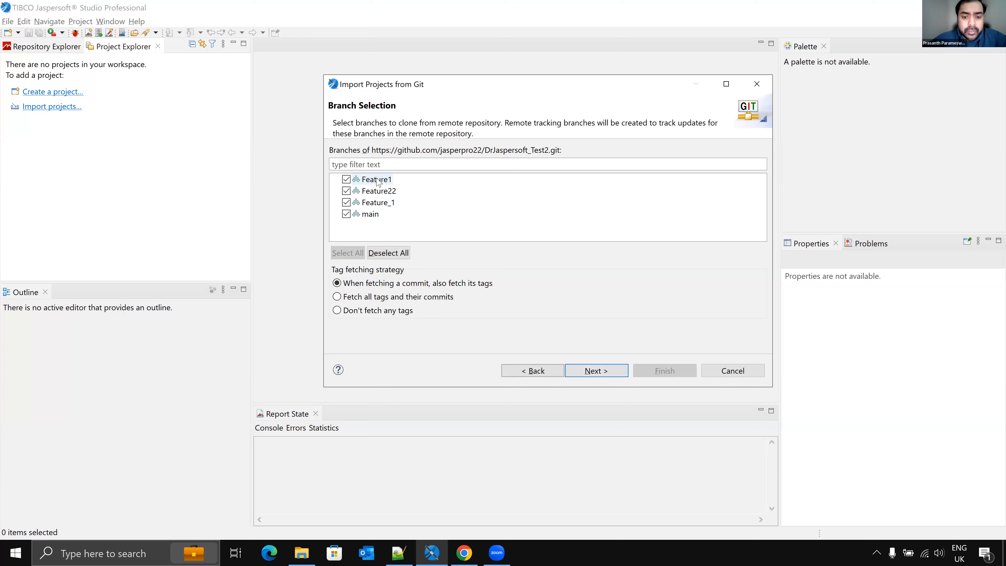
{"action": "left_click", "coordinate": [601, 373]}
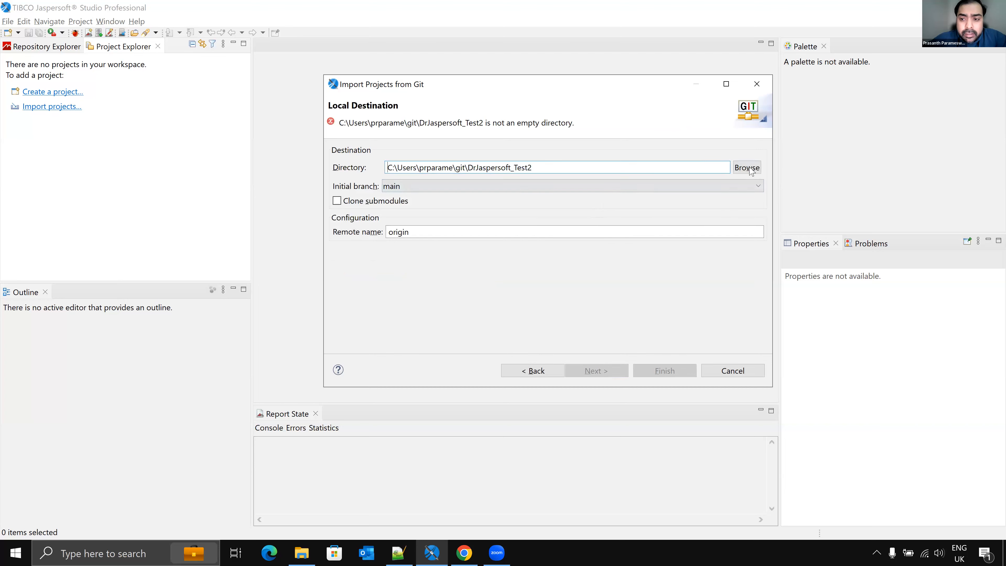
{"action": "left_click", "coordinate": [301, 553]}
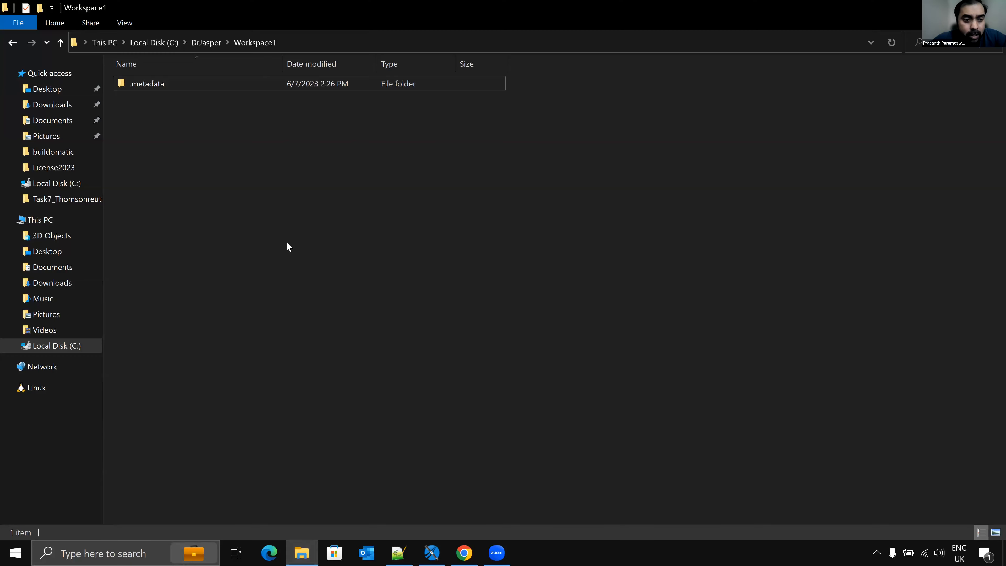
{"action": "left_click", "coordinate": [298, 47]}
{"action": "key", "text": "ctrl+c"}
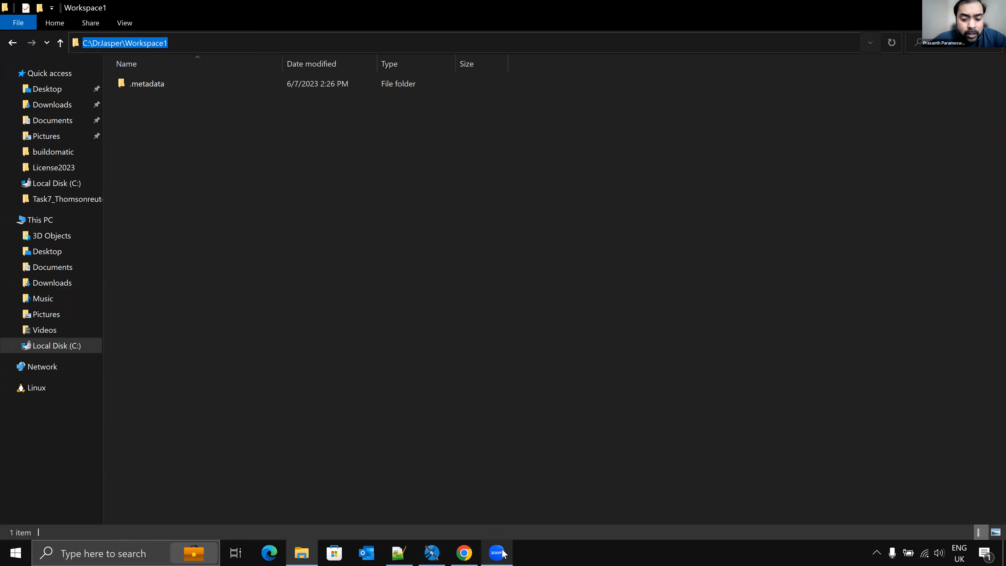
{"action": "left_click", "coordinate": [432, 553]}
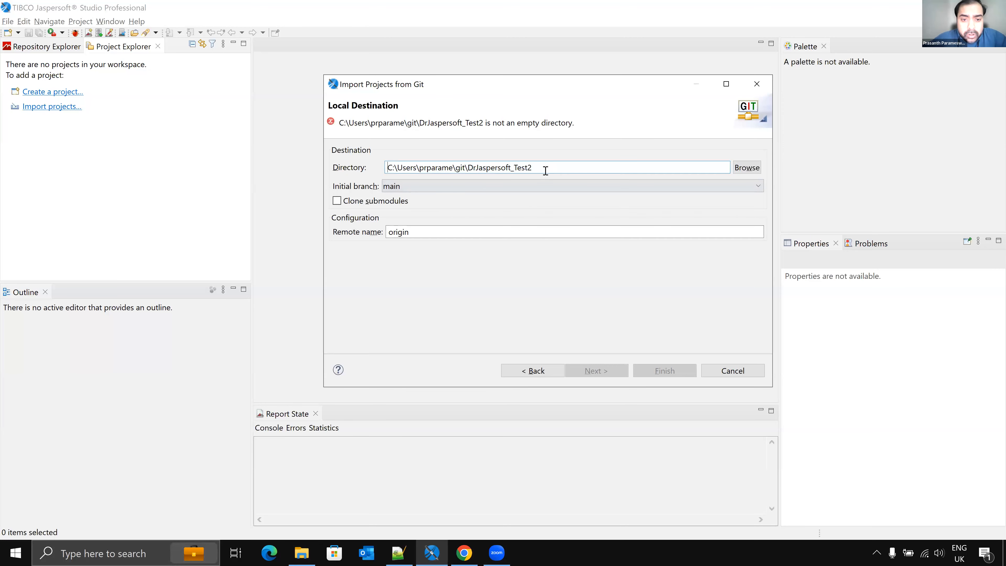
{"action": "left_click_drag", "start_coordinate": [545, 168], "coordinate": [354, 166]}
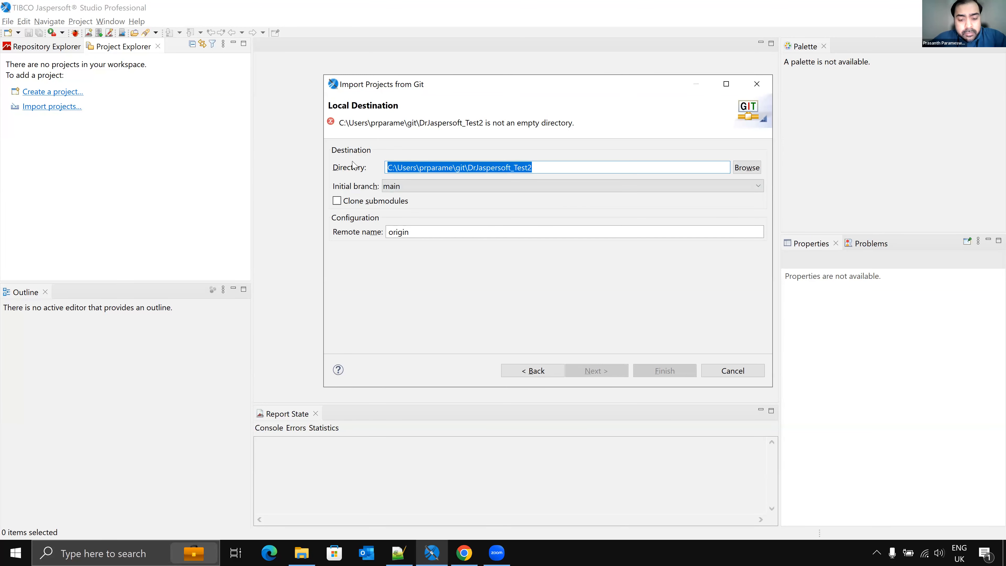
{"action": "key", "text": "ctrl+v"}
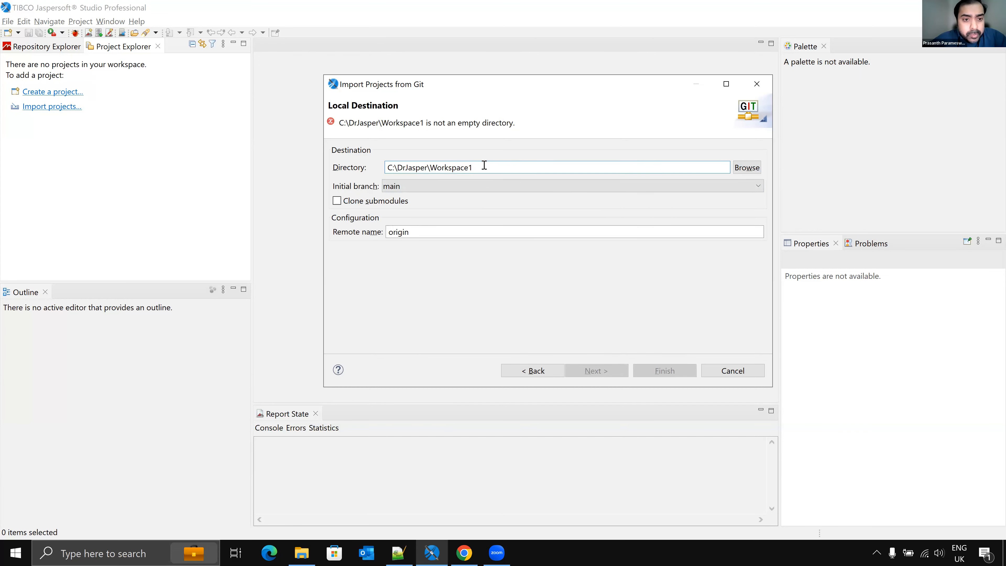
Step: Delete the .metadata folder from C:\DrJasper\Workspace1 in File Explorer and return to the wizard
{"action": "key", "text": "alt+Tab"}
{"action": "left_click", "coordinate": [182, 83]}
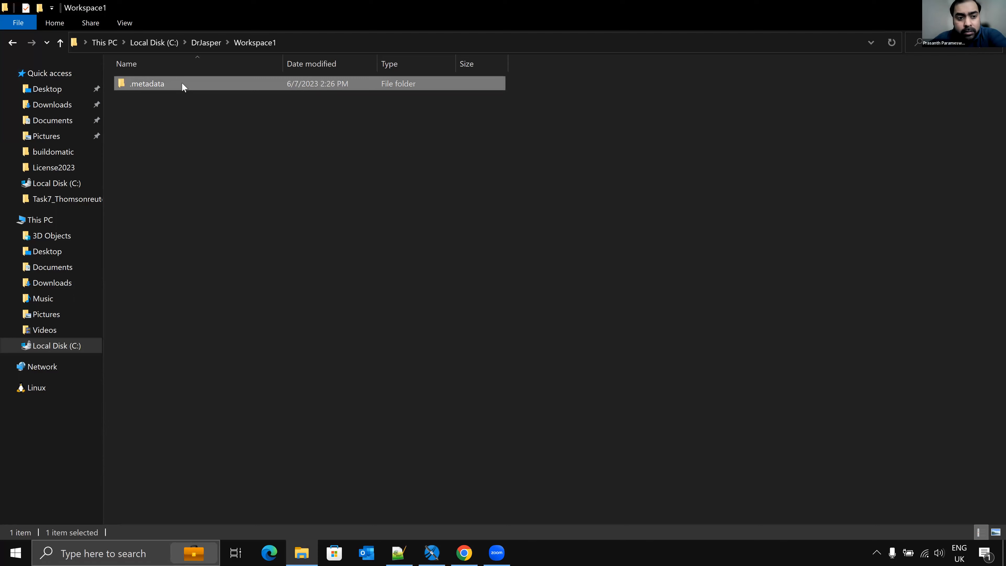
{"action": "key", "text": "Delete"}
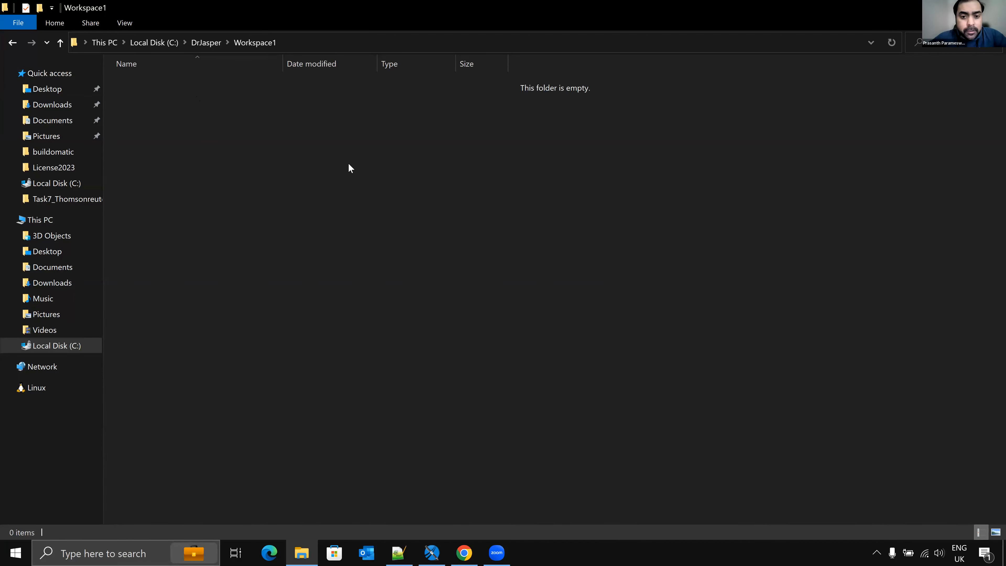
{"action": "key", "text": "alt+Tab"}
Step: Browse into the Workspace1 folder and choose it as the clone destination directory
{"action": "left_click", "coordinate": [747, 168]}
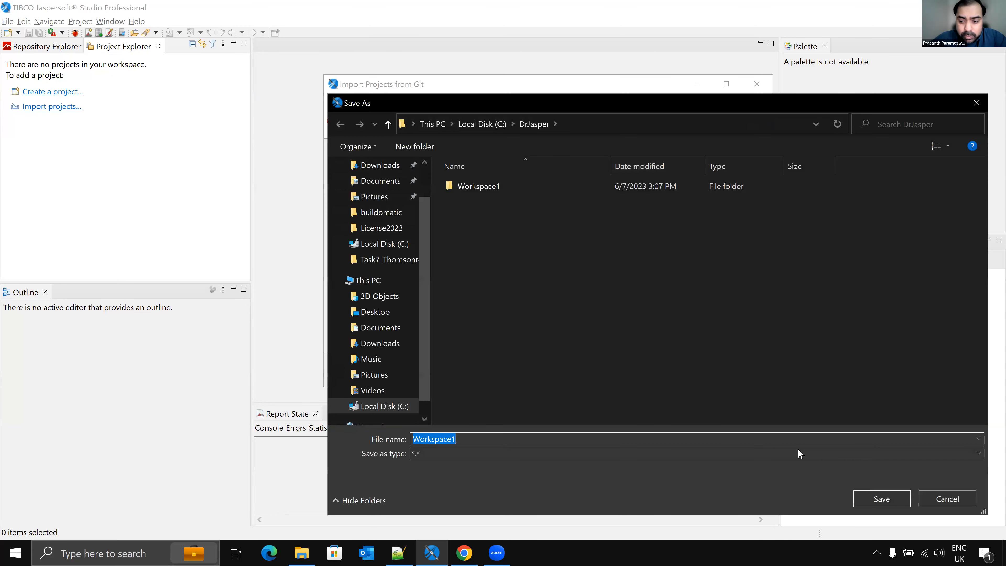
{"action": "double_click", "coordinate": [507, 182]}
{"action": "left_click", "coordinate": [882, 498]}
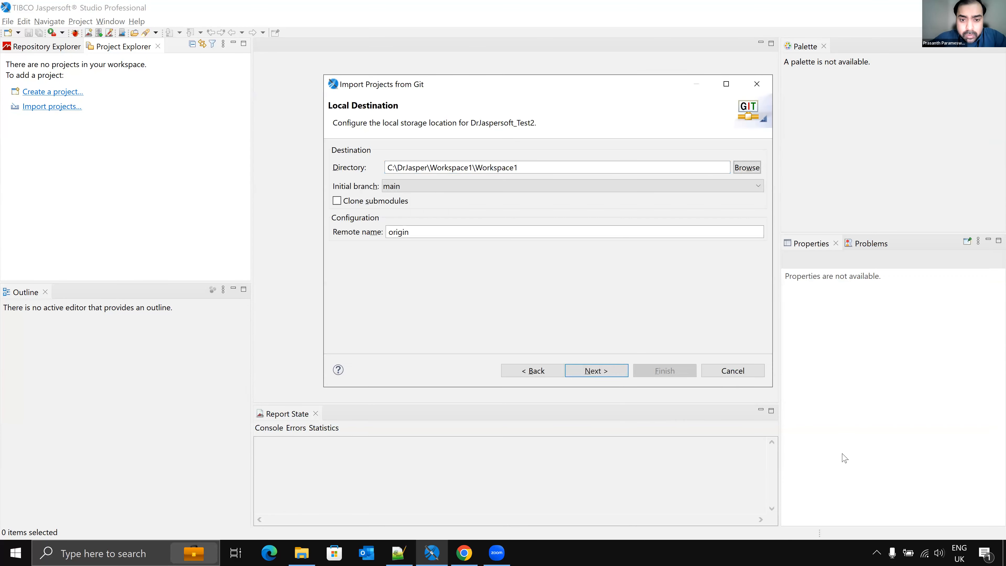
Step: Finish importing the cloned Workspace1 project and close the problem dialog
{"action": "left_click", "coordinate": [593, 371]}
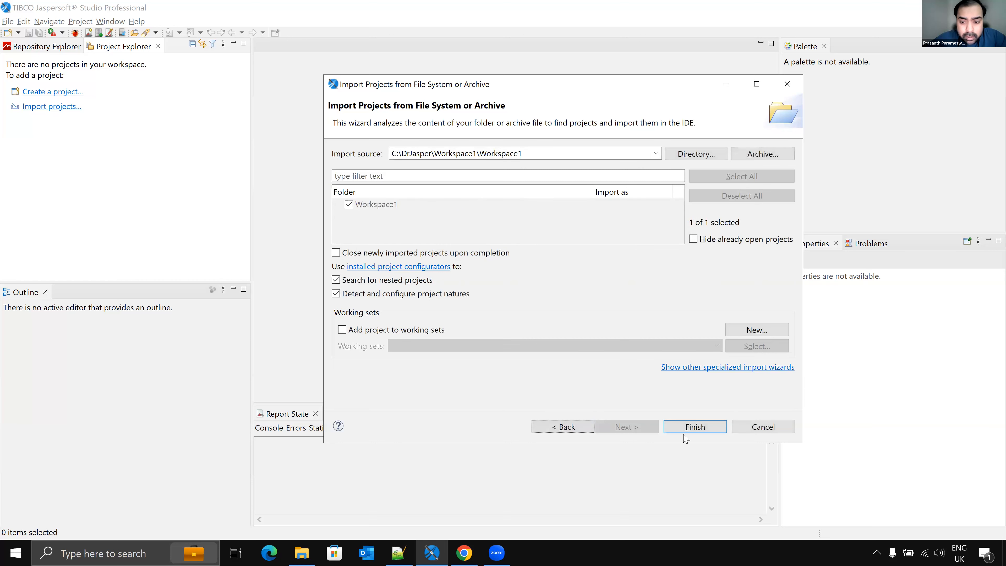
{"action": "left_click", "coordinate": [696, 428]}
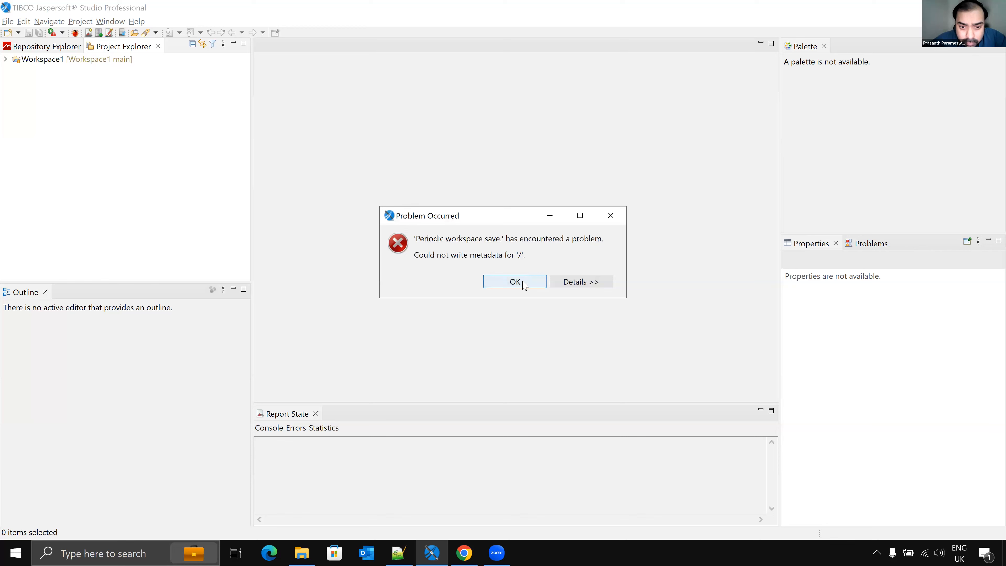
{"action": "left_click", "coordinate": [515, 282]}
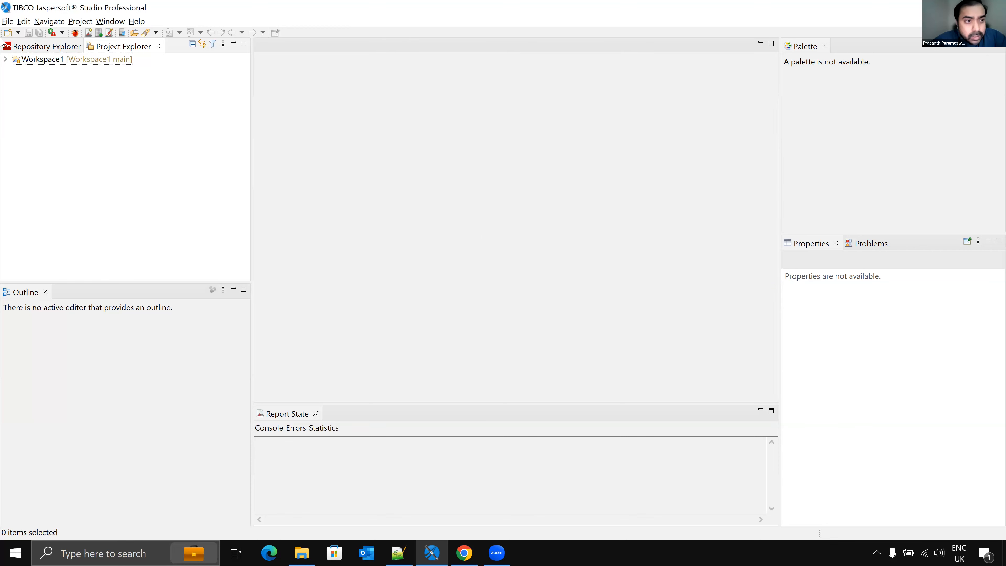
Step: Expand the imported Workspace1 project's Jenkins, Loss and Patient folders and open PatientDetails.jrxml
{"action": "left_click", "coordinate": [6, 60]}
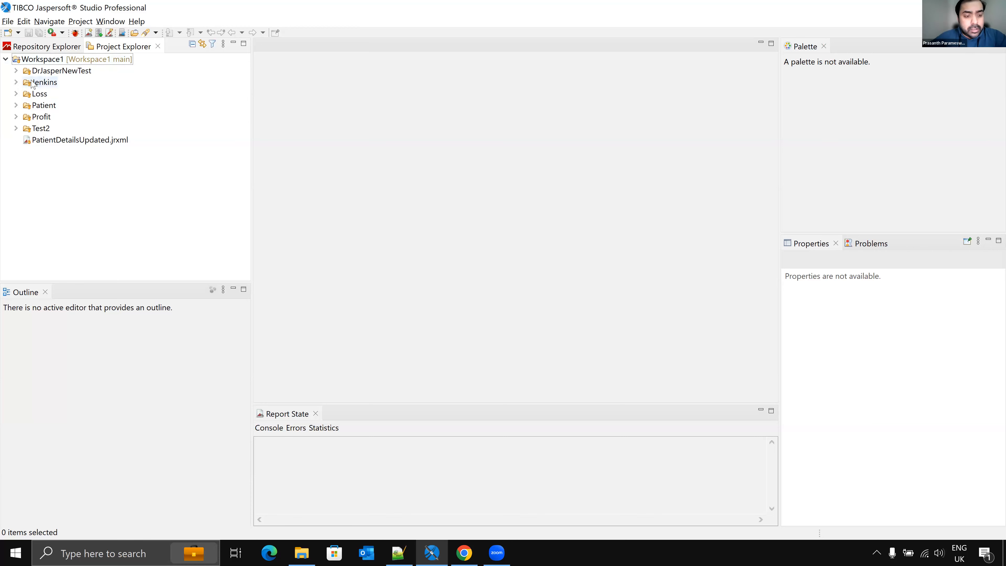
{"action": "left_click", "coordinate": [15, 82]}
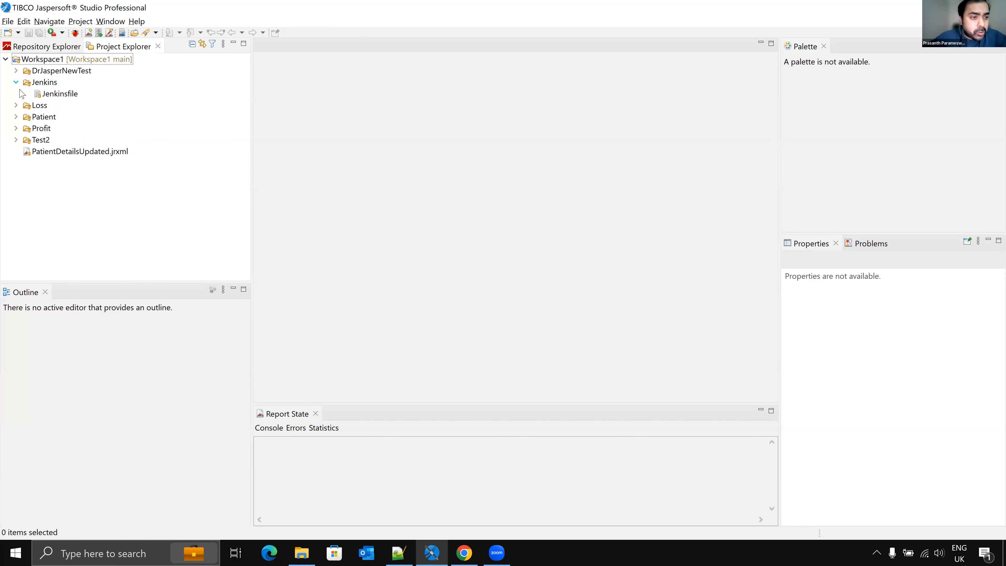
{"action": "left_click", "coordinate": [16, 105]}
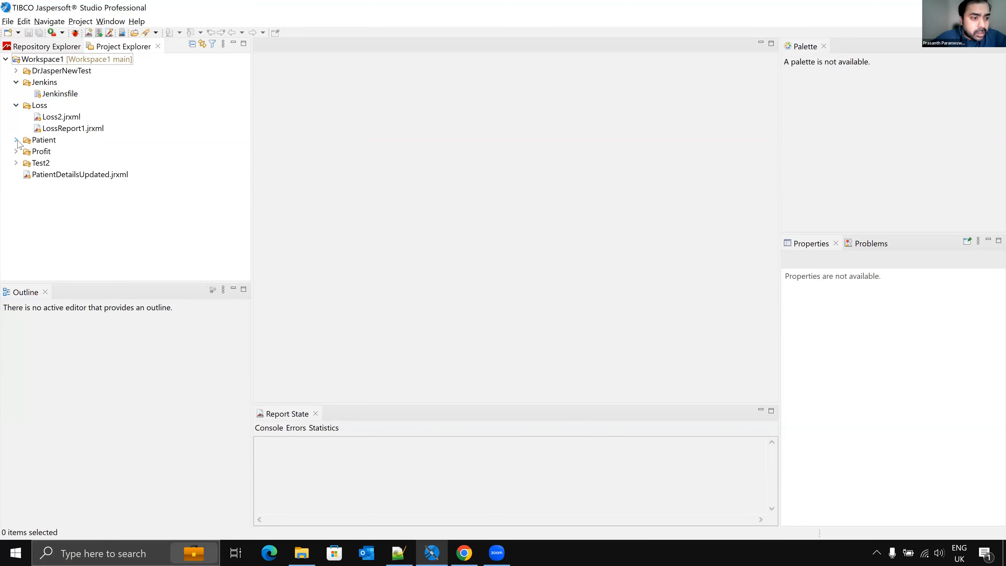
{"action": "left_click", "coordinate": [16, 139]}
{"action": "double_click", "coordinate": [103, 152]}
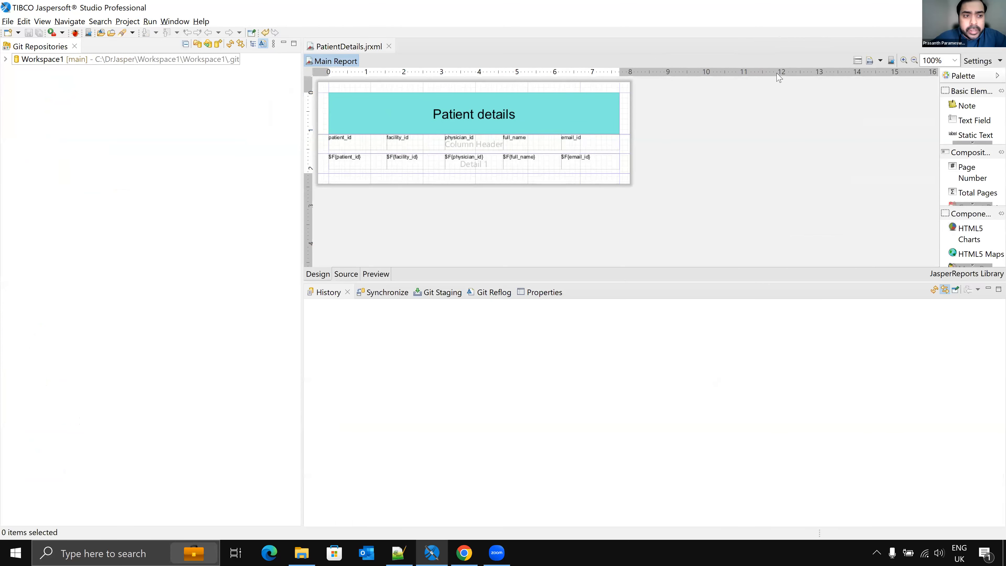
Step: Expand the Workspace1 repository's local branches in the Git Repositories view, then switch back to the report design perspective
{"action": "left_click", "coordinate": [6, 59]}
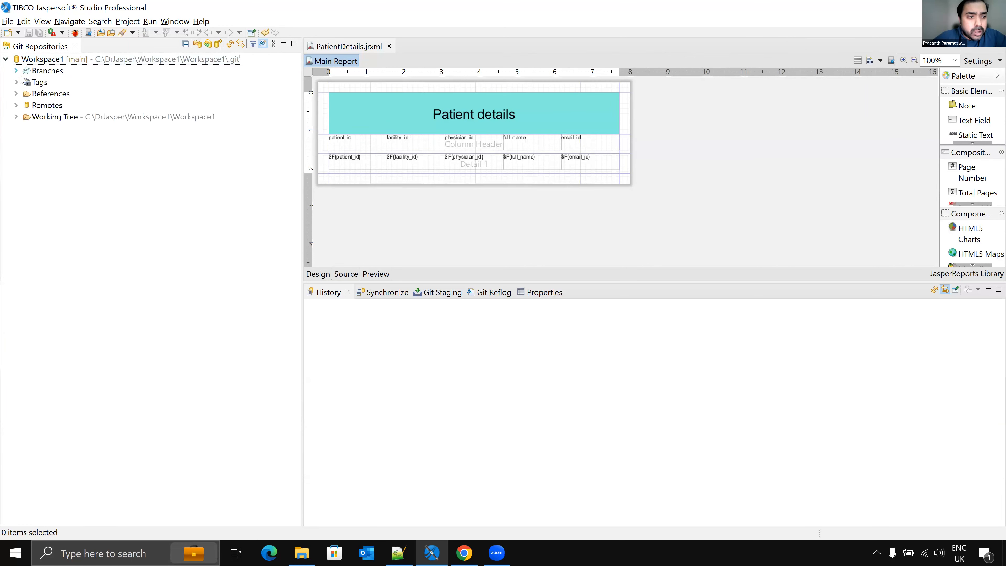
{"action": "left_click", "coordinate": [17, 72]}
{"action": "left_click", "coordinate": [27, 82]}
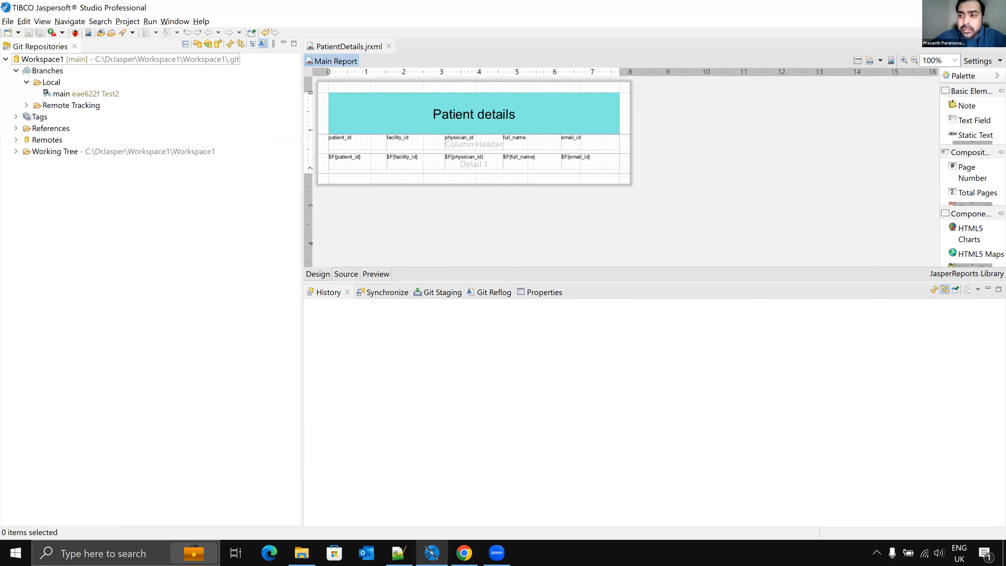
{"action": "left_click", "coordinate": [989, 33]}
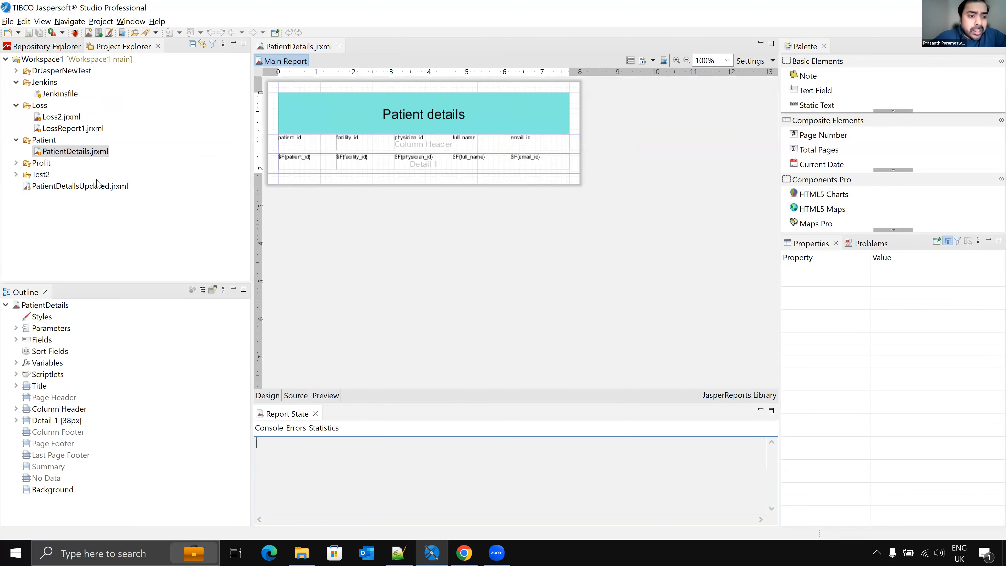
Step: Expand the Test2 and DrJasperNewTest folders and open DrJasperNewReport.jrxml
{"action": "left_click", "coordinate": [16, 174]}
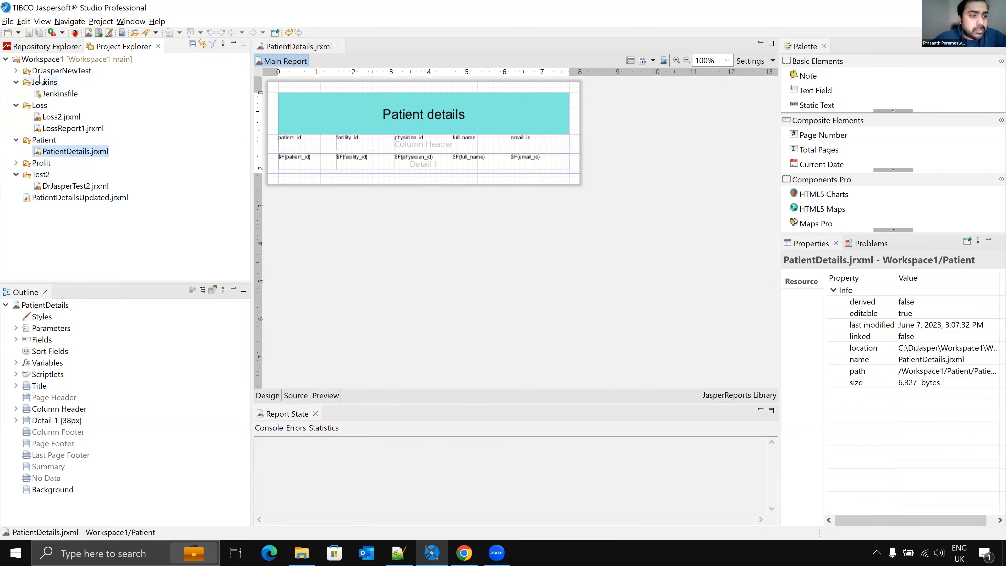
{"action": "left_click", "coordinate": [16, 71]}
{"action": "left_click", "coordinate": [86, 82]}
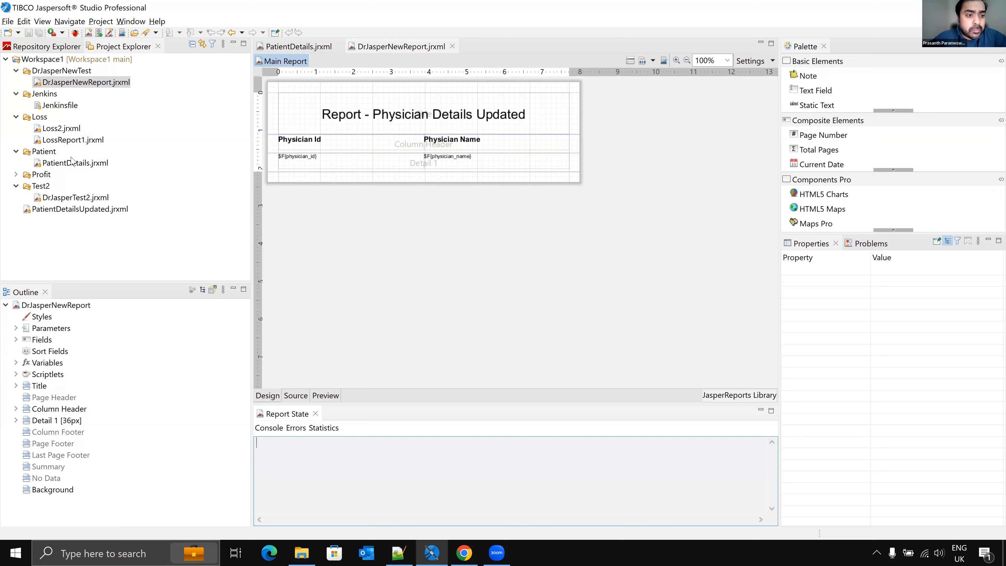
Step: Open ProfitandLoss.jrxml from the Profit folder and change its header title to Facility Details - Daily
{"action": "double_click", "coordinate": [43, 175]}
{"action": "left_click", "coordinate": [59, 185]}
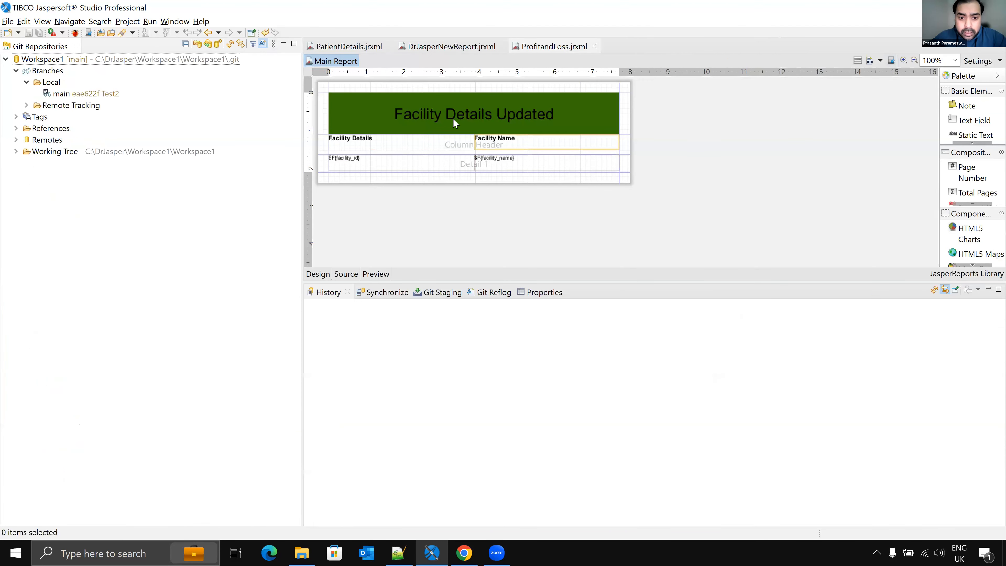
{"action": "left_click", "coordinate": [527, 117]}
{"action": "double_click", "coordinate": [564, 118]}
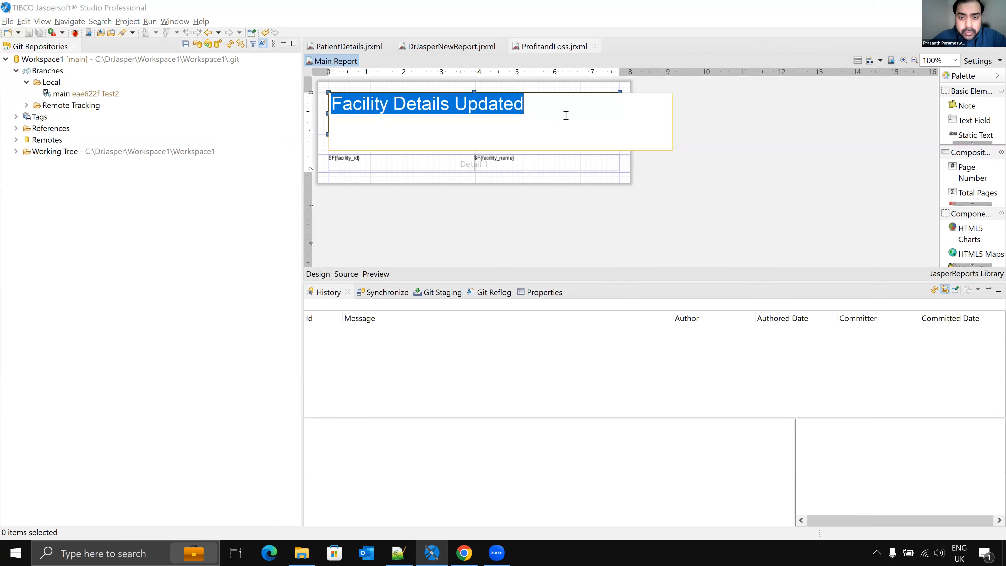
{"action": "left_click", "coordinate": [469, 104]}
{"action": "left_click_drag", "start_coordinate": [456, 104], "coordinate": [537, 104]}
{"action": "key", "text": "BackSpace"}
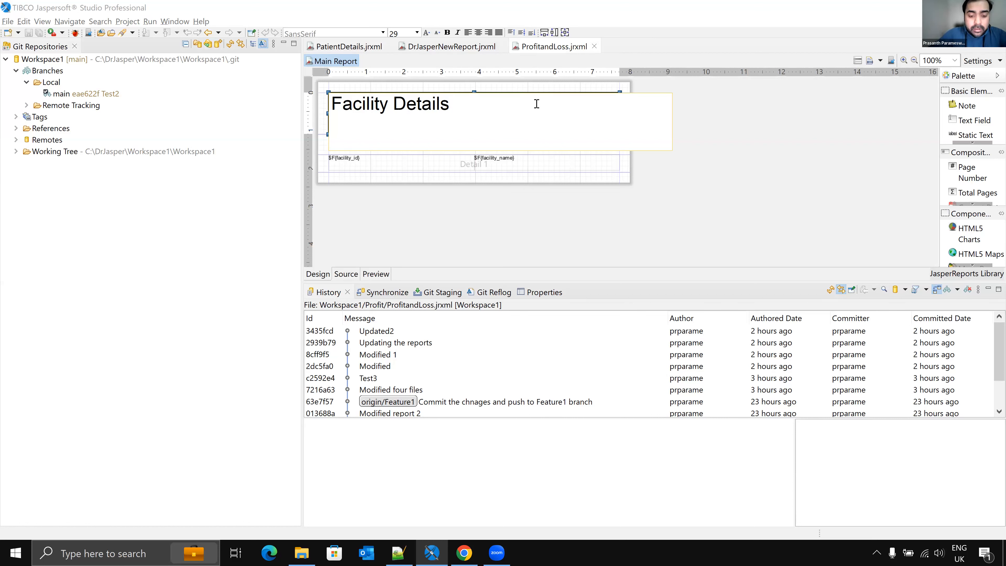
{"action": "type", "text": "- "}
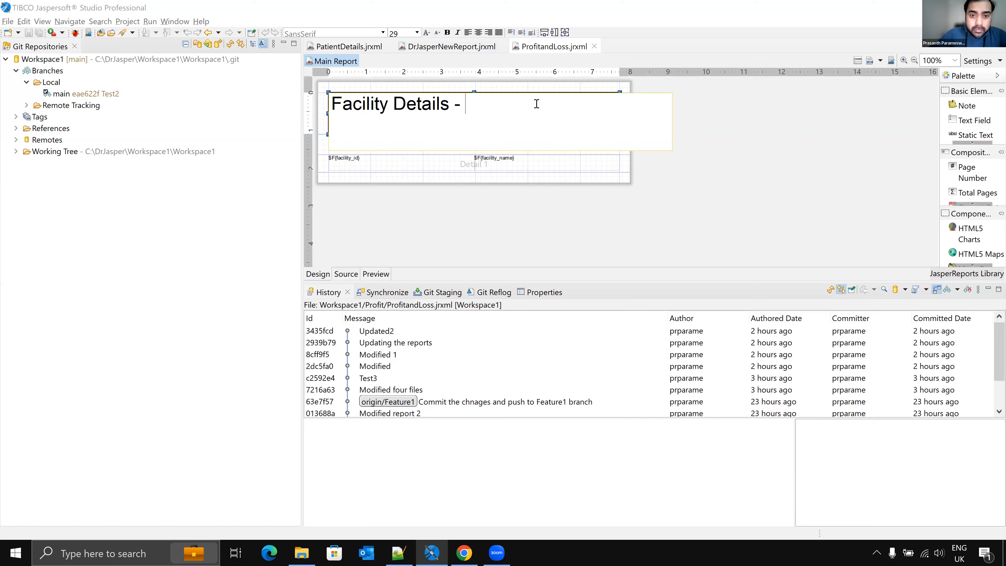
{"action": "type", "text": "ON"}
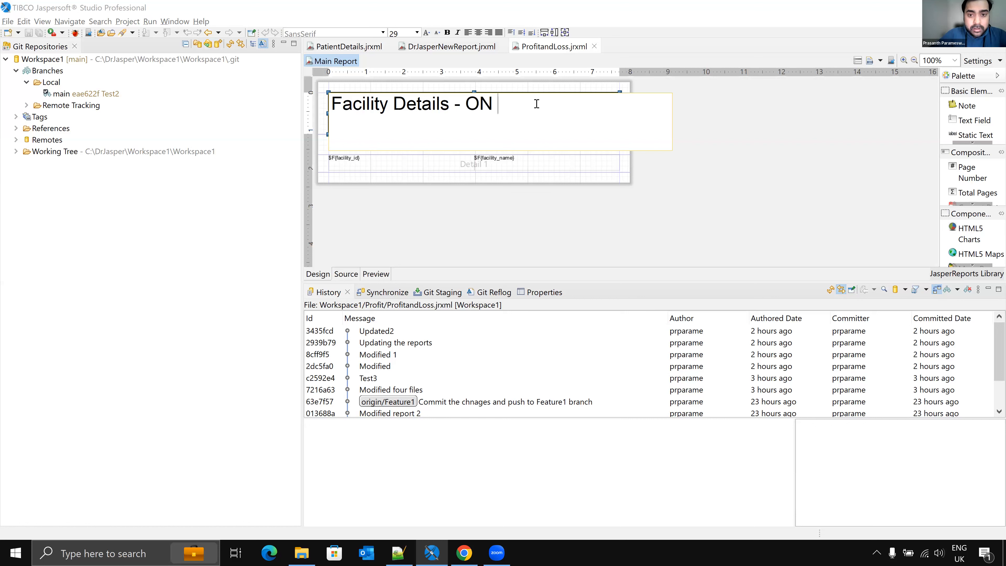
{"action": "key", "text": "BackSpace"}
{"action": "key", "text": "BackSpace"}
{"action": "type", "text": "Di"}
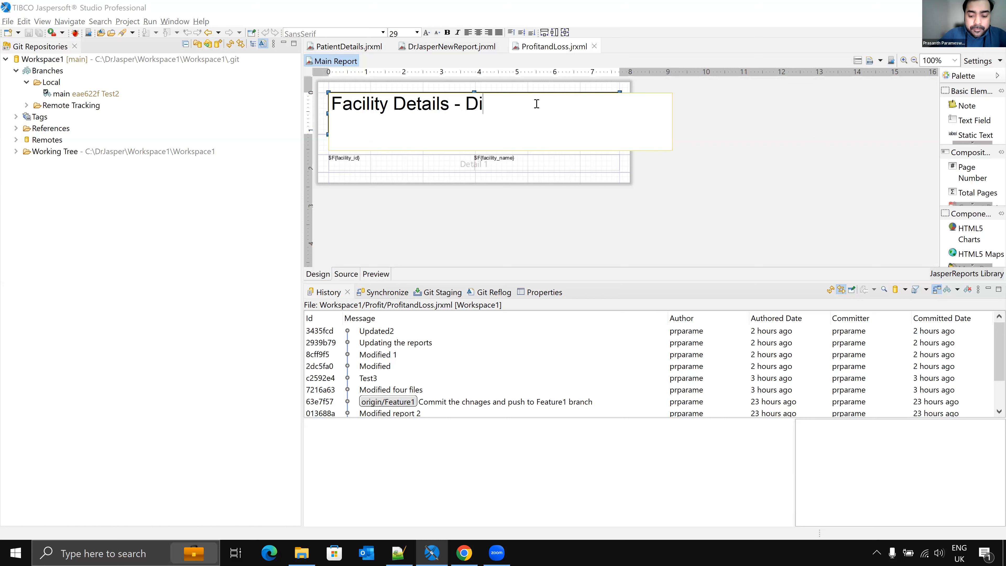
{"action": "key", "text": "BackSpace"}
{"action": "type", "text": "aily"}
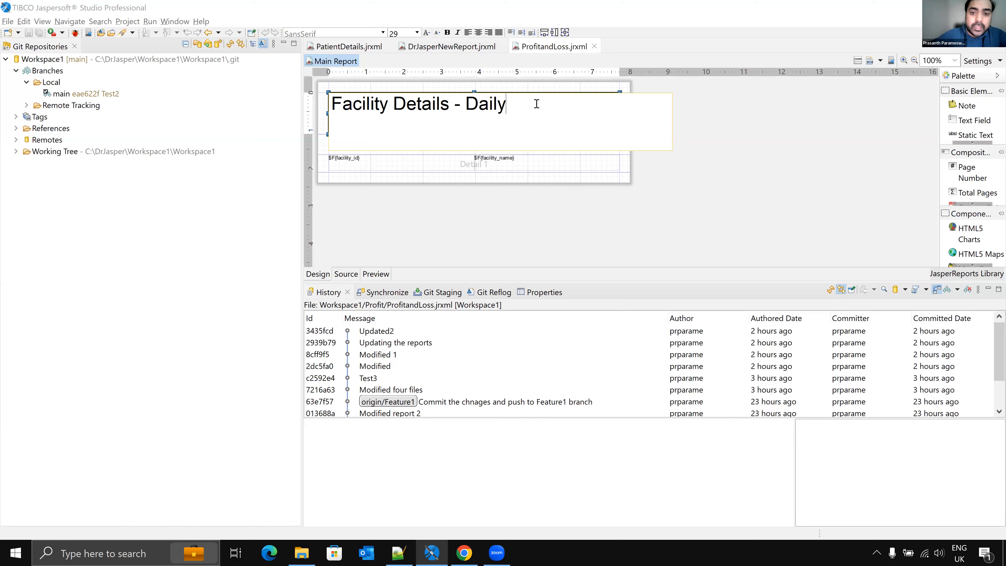
{"action": "left_click", "coordinate": [764, 133]}
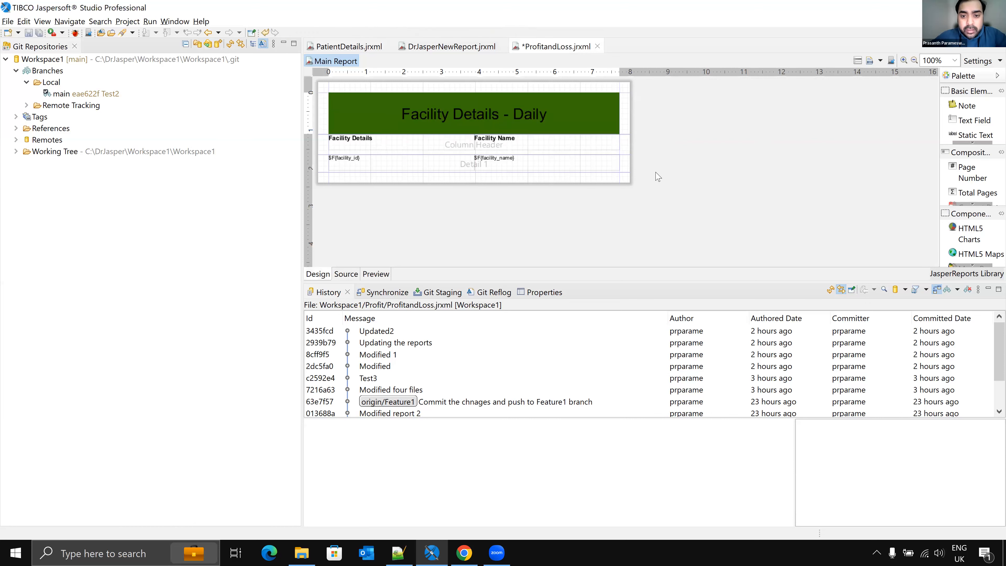
Step: Save the report and stage the modified ProfitandLoss.jrxml for commit
{"action": "key", "text": "ctrl+s"}
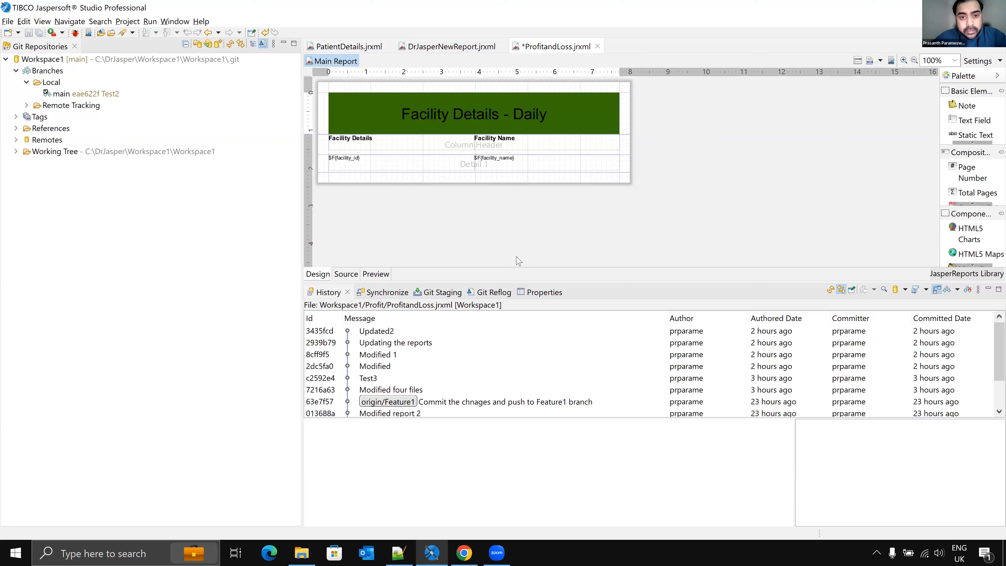
{"action": "left_click", "coordinate": [428, 293]}
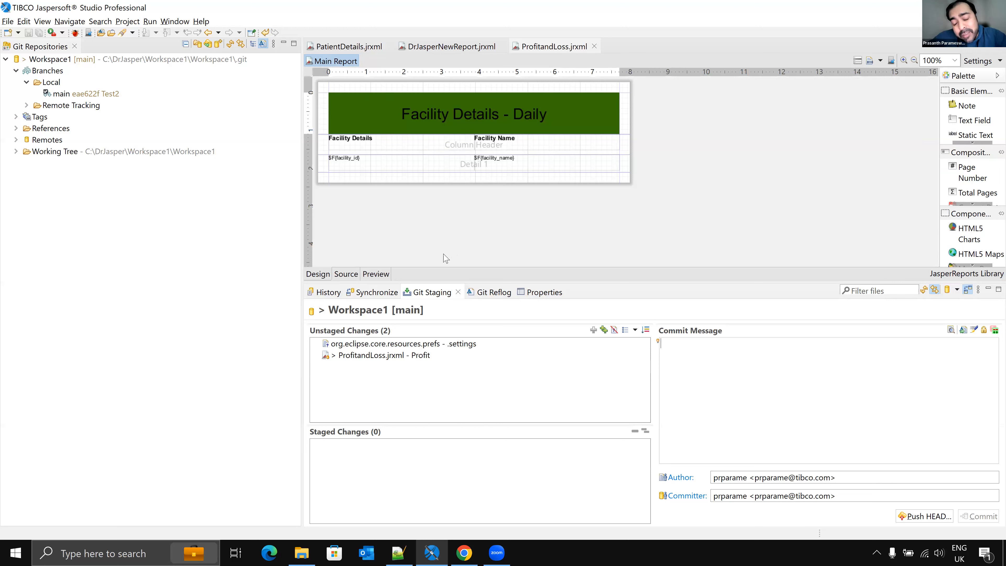
{"action": "left_click", "coordinate": [423, 358]}
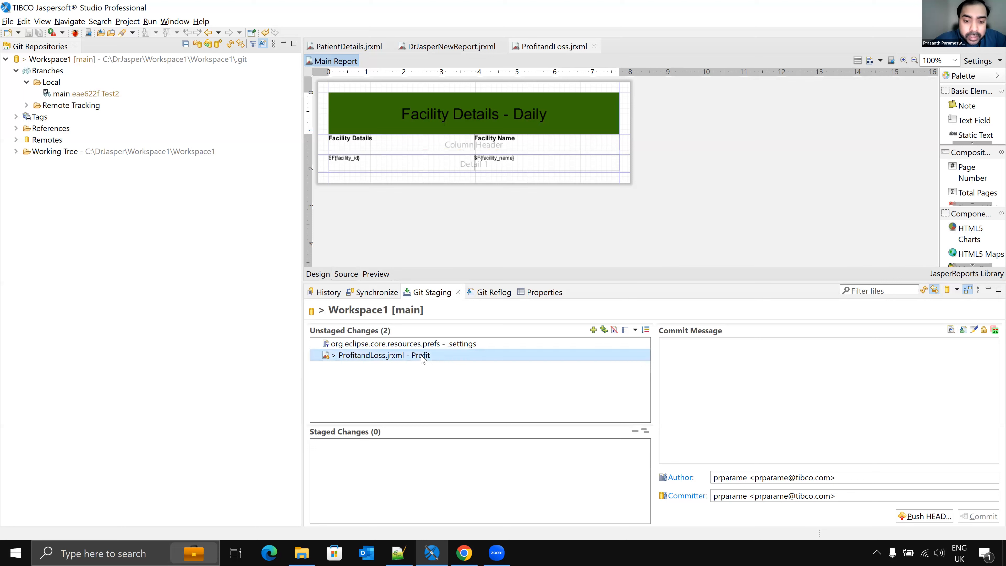
{"action": "left_click", "coordinate": [594, 332]}
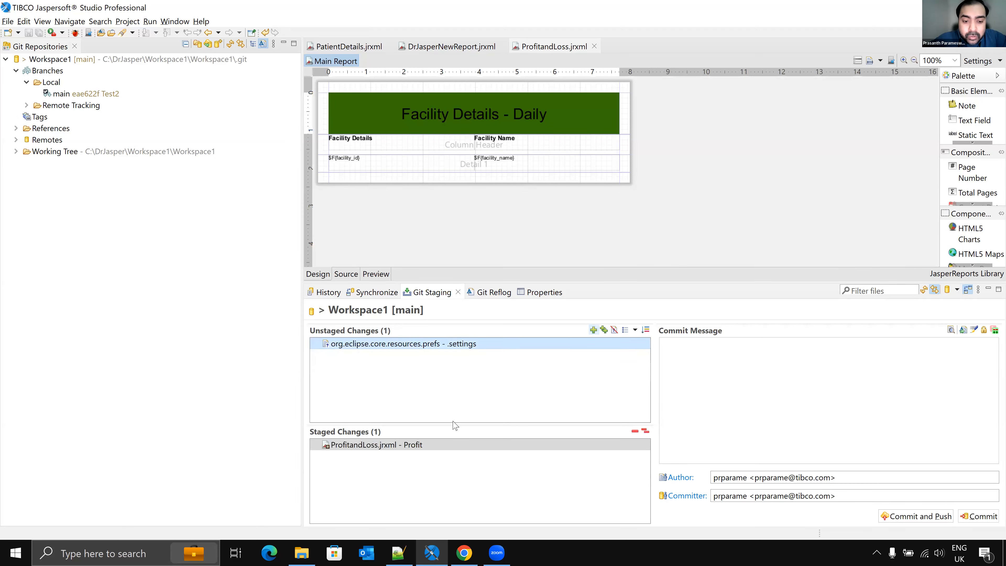
Step: Commit and push the staged report with the message Changed the Header, then close the push results
{"action": "left_click", "coordinate": [675, 359]}
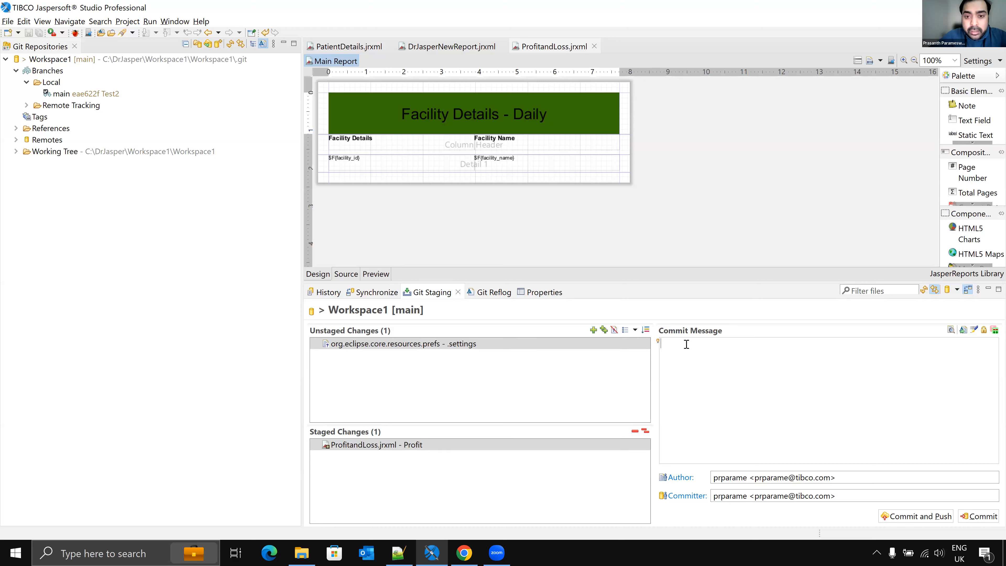
{"action": "type", "text": "Changed the"}
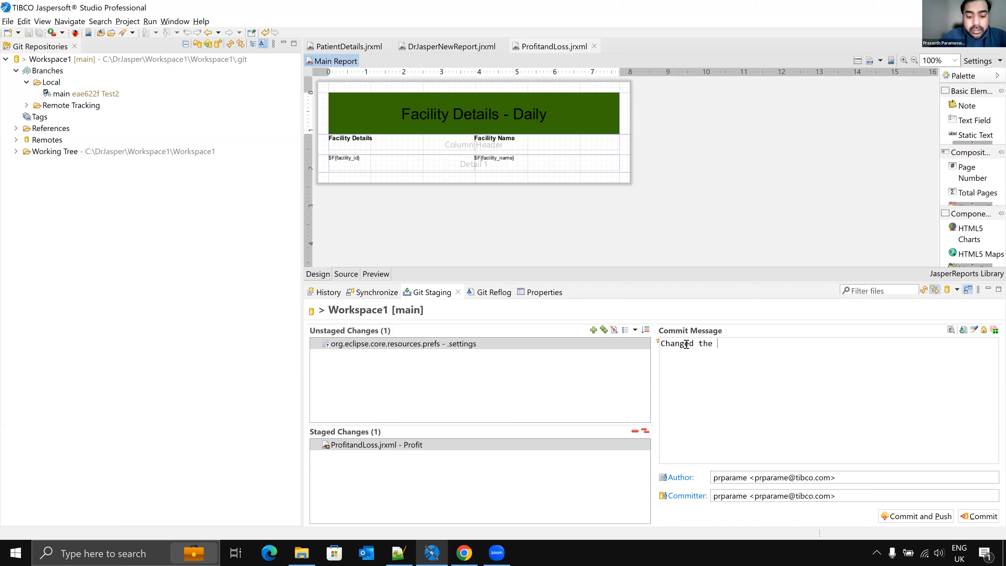
{"action": "type", "text": " Header"}
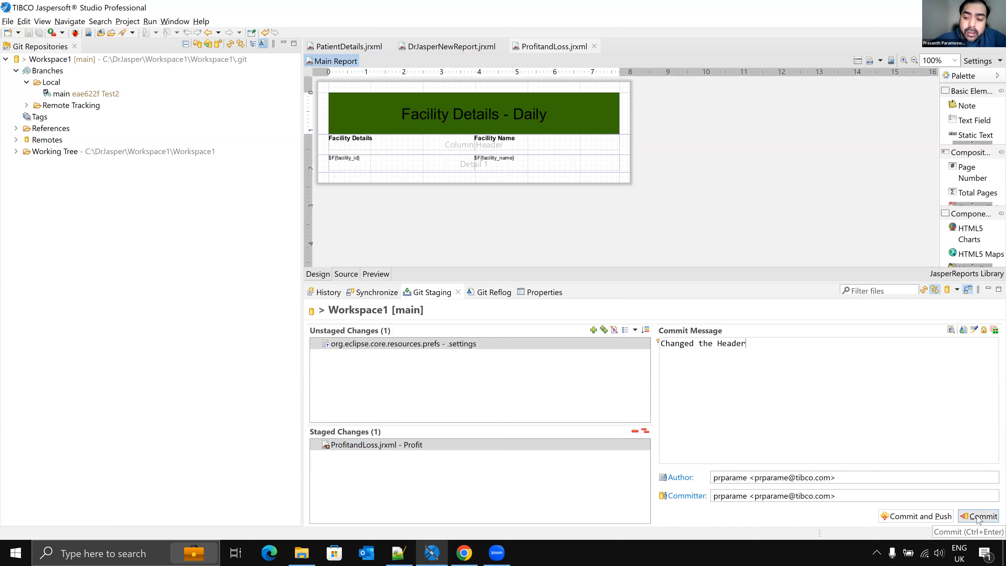
{"action": "left_click", "coordinate": [914, 516]}
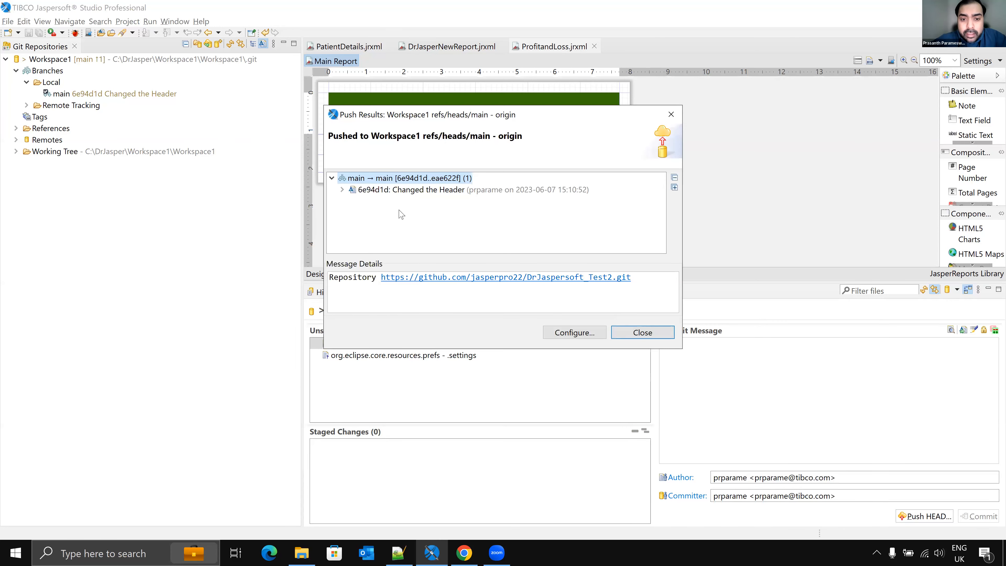
{"action": "left_click", "coordinate": [342, 190]}
{"action": "left_click", "coordinate": [382, 203]}
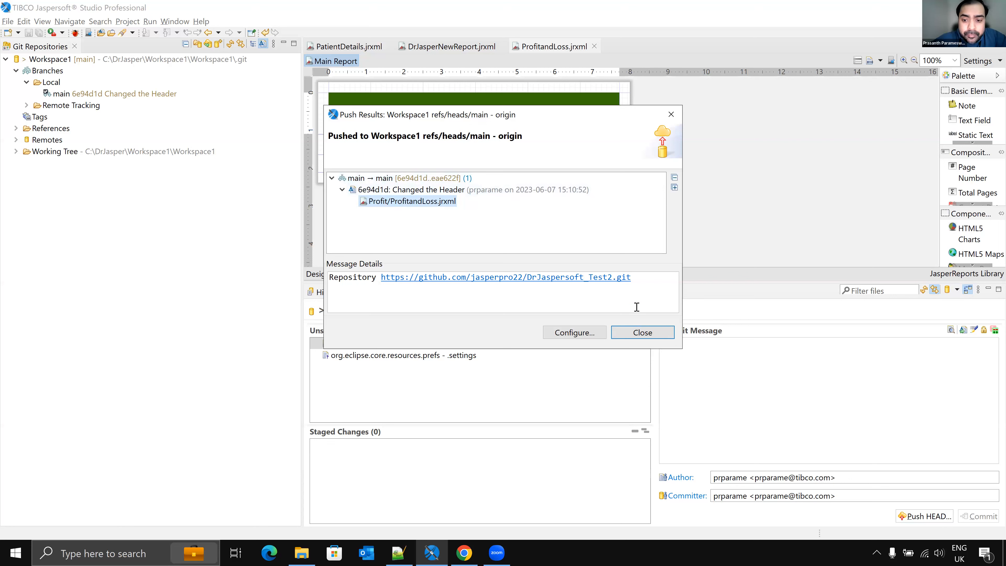
{"action": "left_click", "coordinate": [643, 333]}
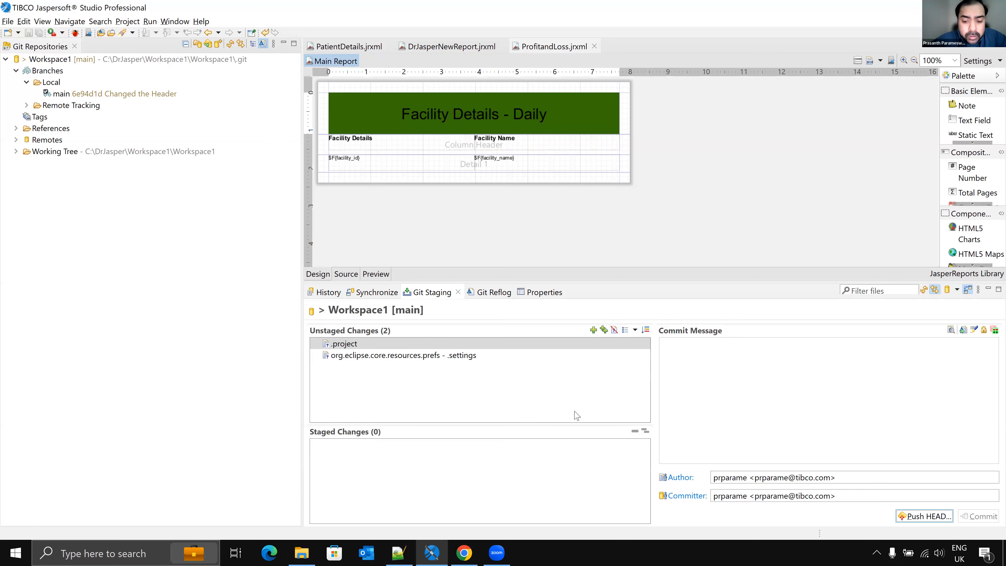
Step: Check the Profit folder of the DrJaspersoft_Test2 repository on GitHub for the pushed commit
{"action": "left_click", "coordinate": [463, 553]}
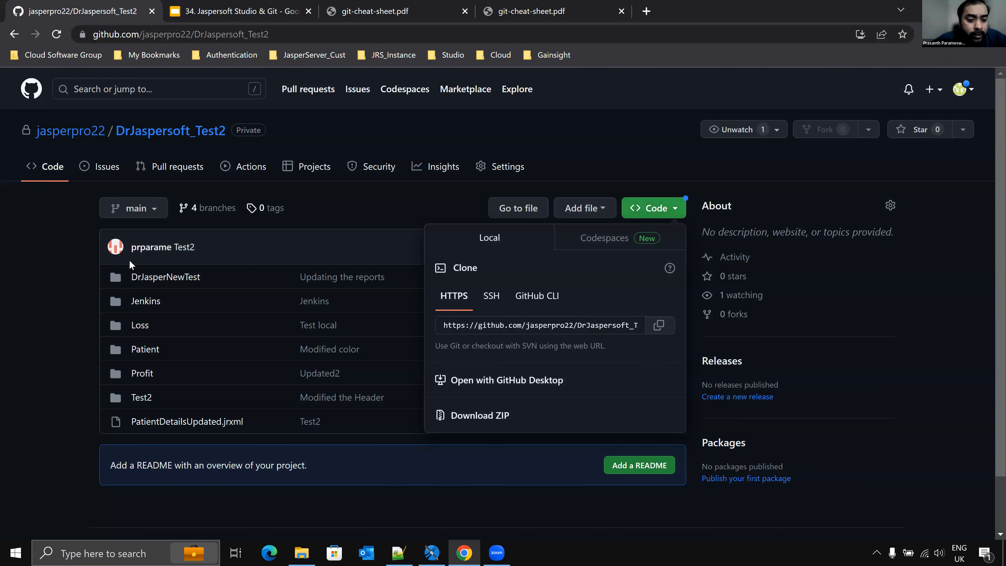
{"action": "left_click", "coordinate": [157, 132]}
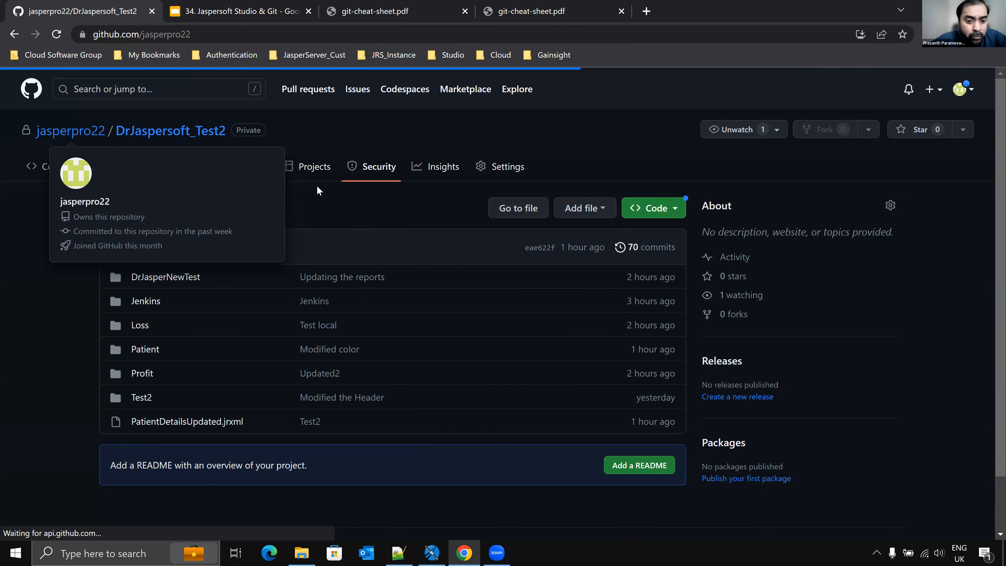
{"action": "left_click", "coordinate": [420, 143]}
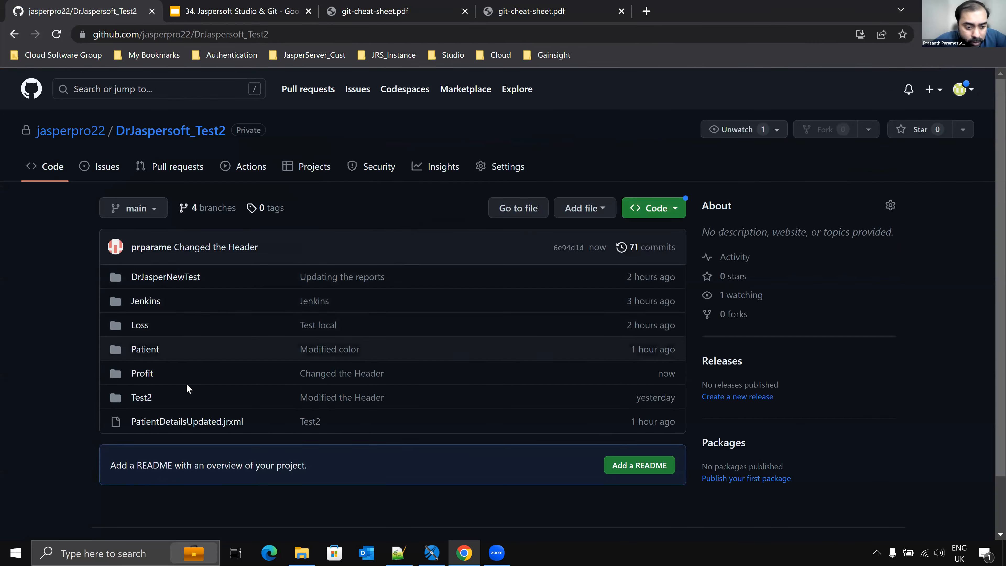
{"action": "left_click", "coordinate": [142, 373]}
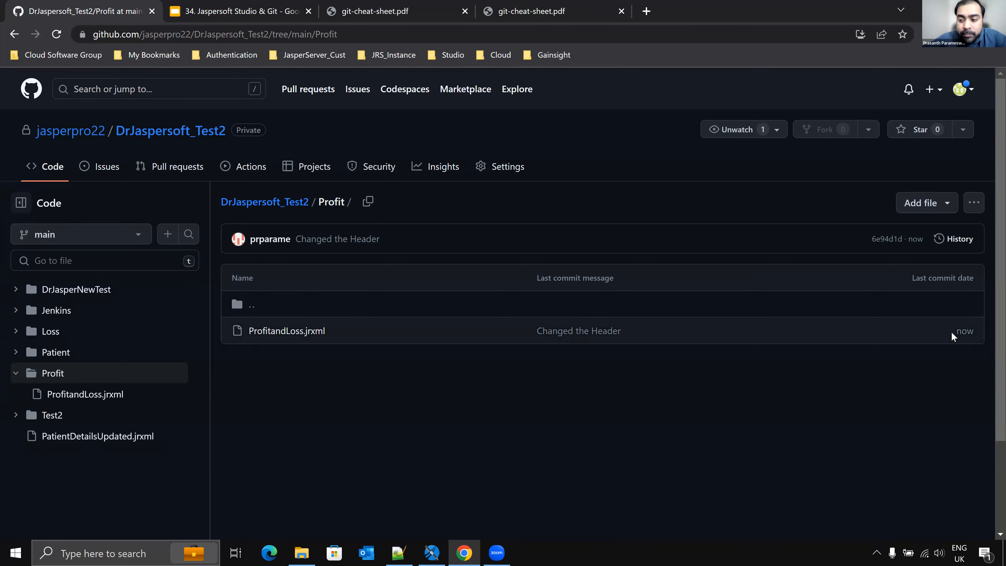
{"action": "left_click_drag", "start_coordinate": [975, 332], "coordinate": [979, 331]}
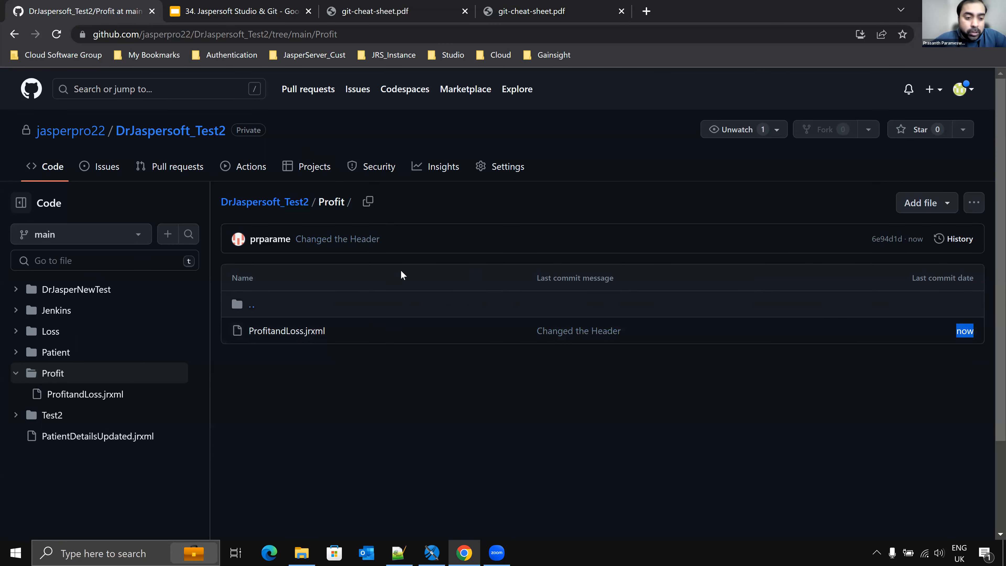
Step: Change the header title to Facility Details - Feature, then undo the change and save the report
{"action": "key", "text": "alt+Tab"}
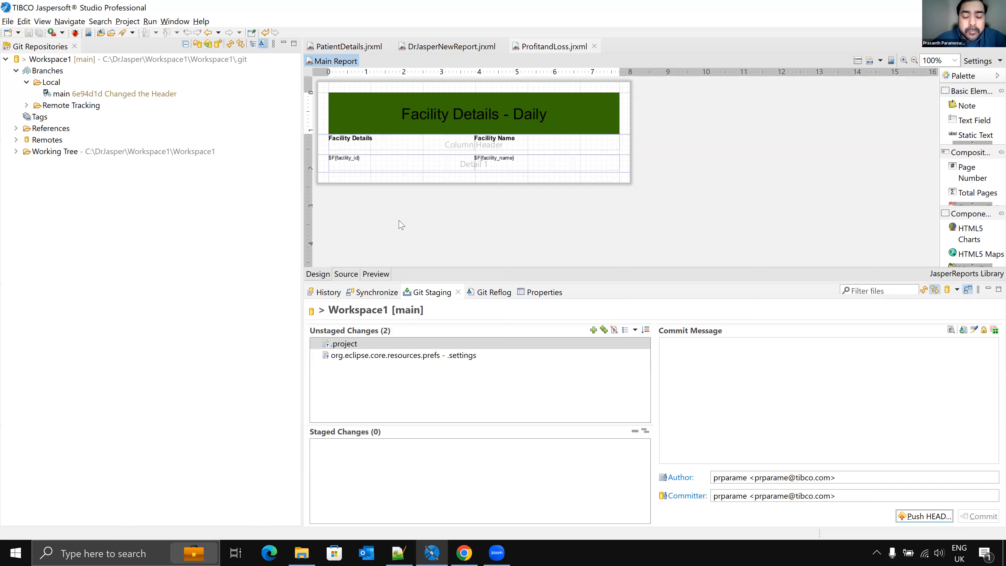
{"action": "double_click", "coordinate": [545, 116]}
{"action": "double_click", "coordinate": [489, 103]}
{"action": "left_click", "coordinate": [489, 104]}
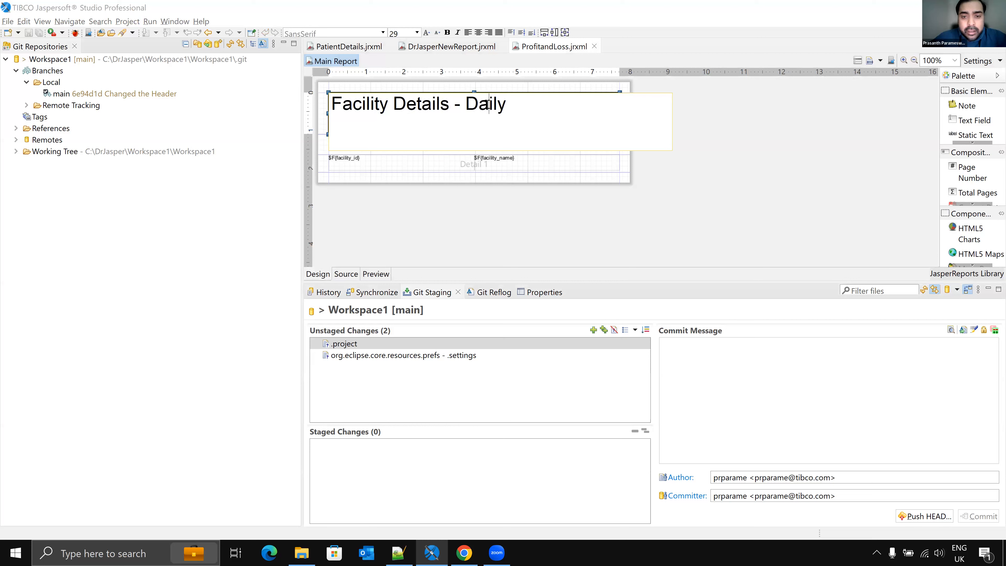
{"action": "double_click", "coordinate": [489, 104]}
{"action": "type", "text": "Feature"}
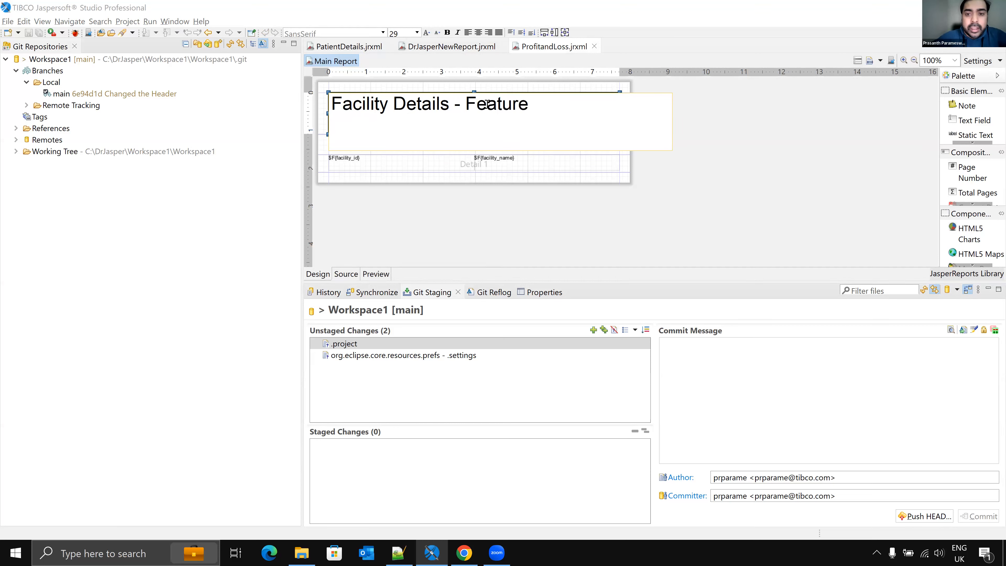
{"action": "left_click", "coordinate": [720, 202]}
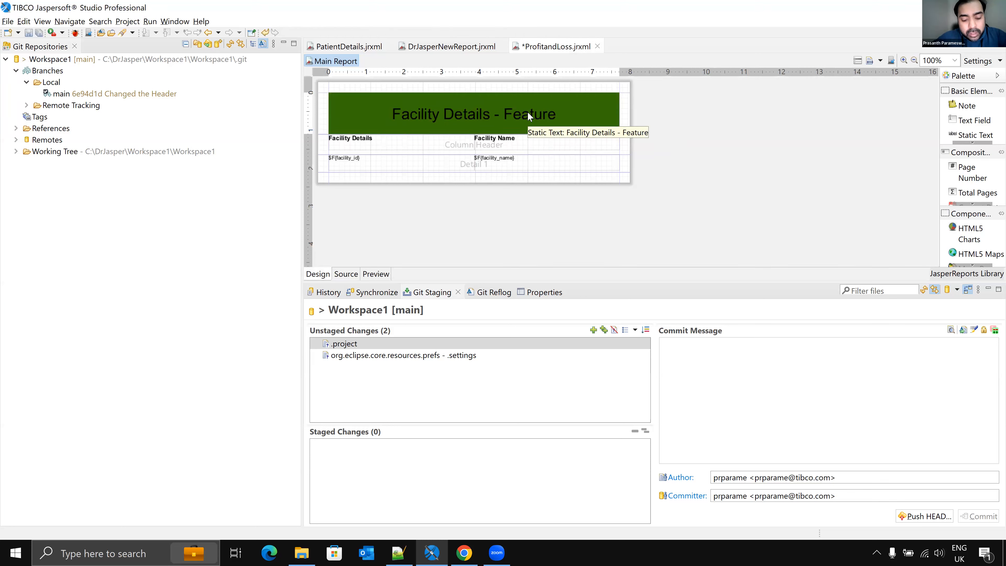
{"action": "key", "text": "ctrl+z"}
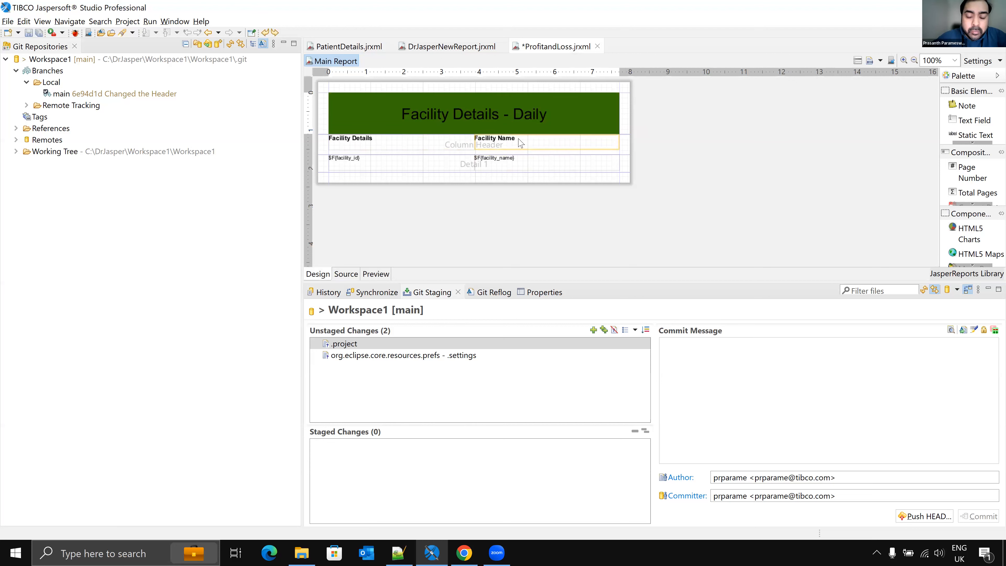
{"action": "key", "text": "ctrl+s"}
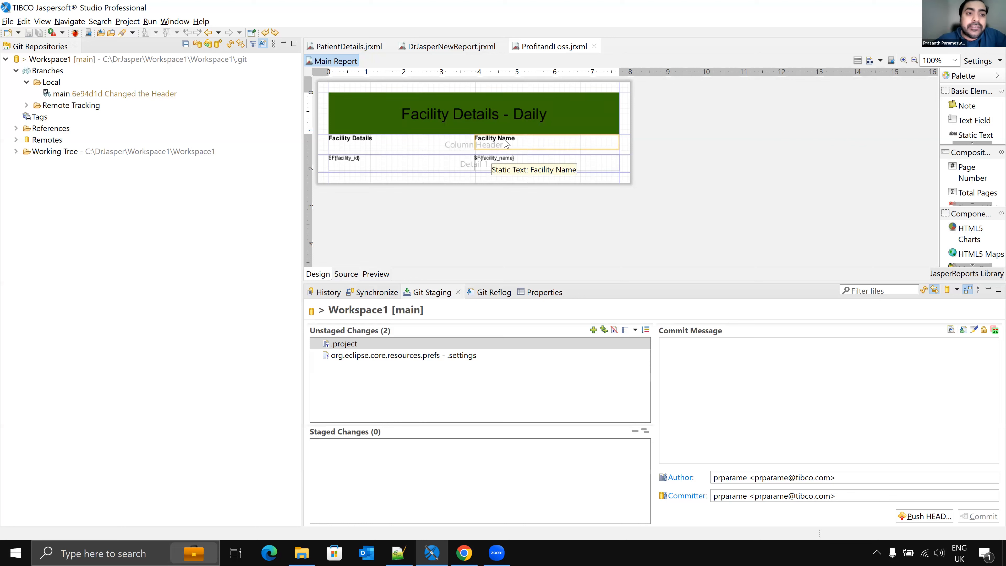
Step: Create and check out a new branch Feature1 from main, configuring upstream for push and pull
{"action": "left_click", "coordinate": [66, 96]}
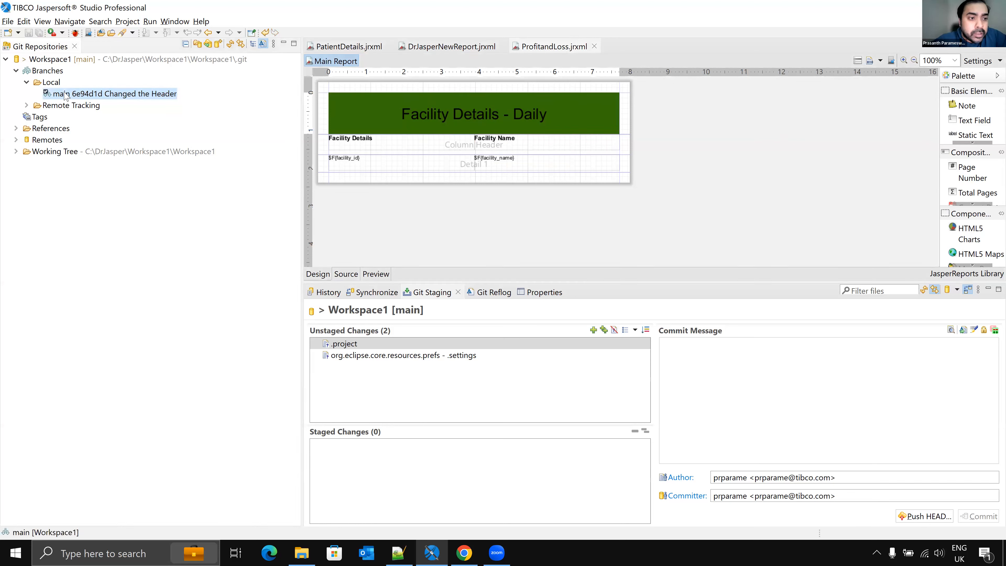
{"action": "right_click", "coordinate": [63, 96]}
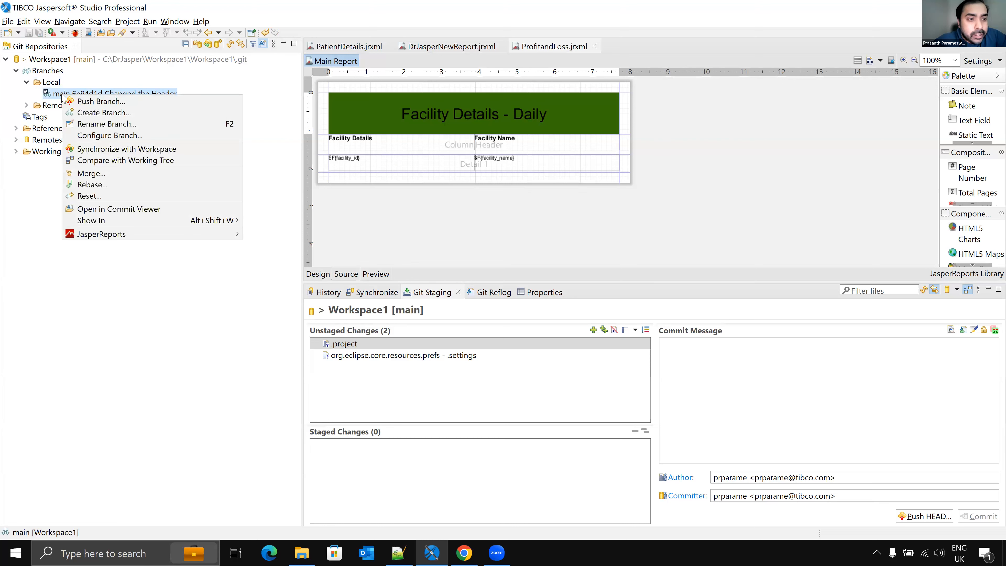
{"action": "left_click", "coordinate": [95, 114]}
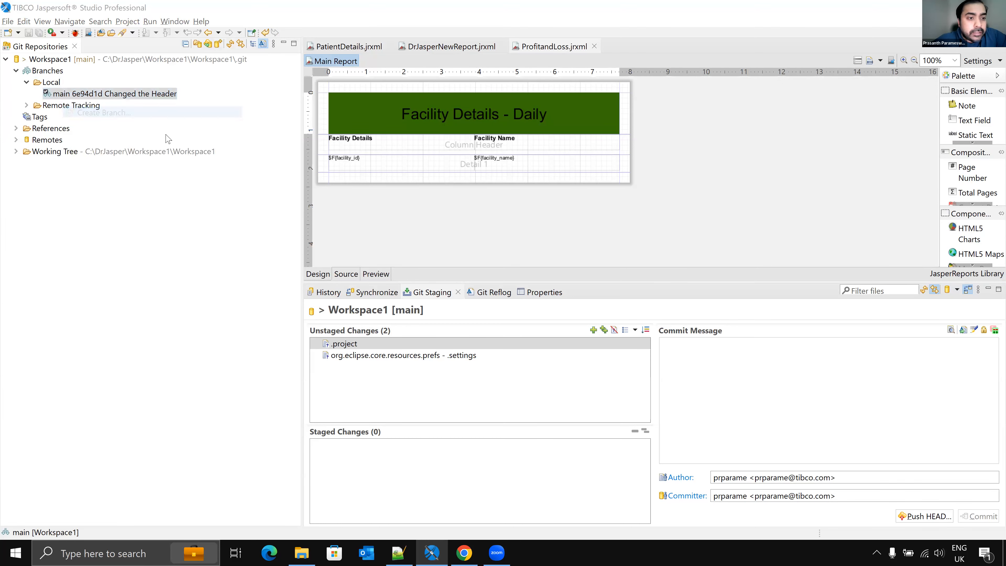
{"action": "type", "text": "Feature1"}
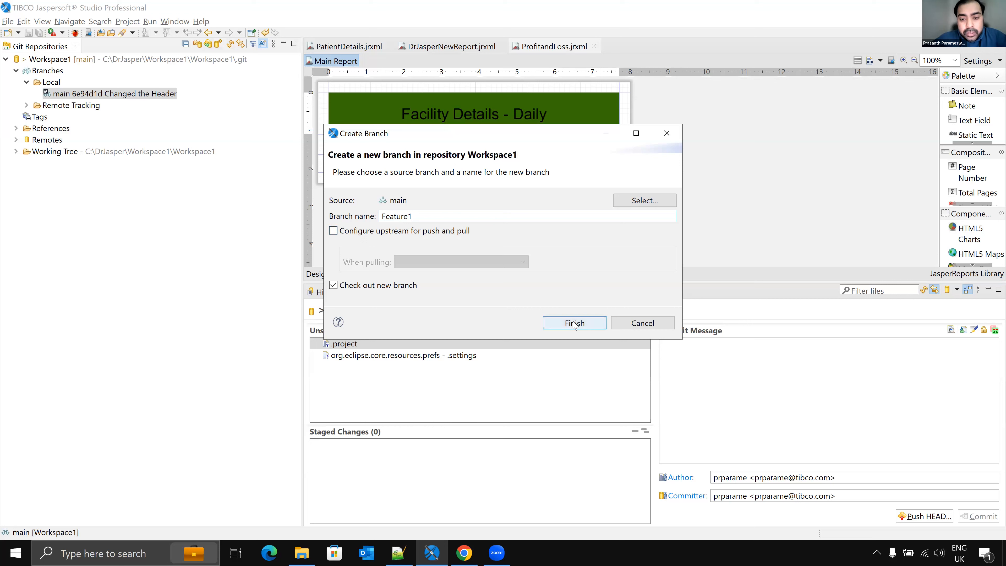
{"action": "left_click", "coordinate": [334, 231]}
{"action": "left_click", "coordinate": [451, 262]}
{"action": "left_click", "coordinate": [450, 307]}
{"action": "left_click", "coordinate": [561, 323]}
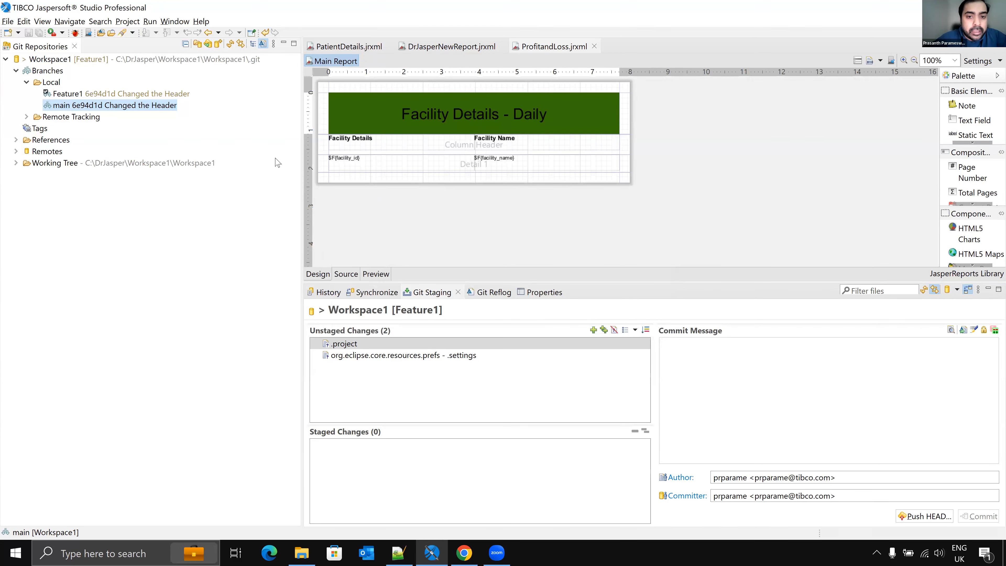
{"action": "left_click", "coordinate": [75, 94]}
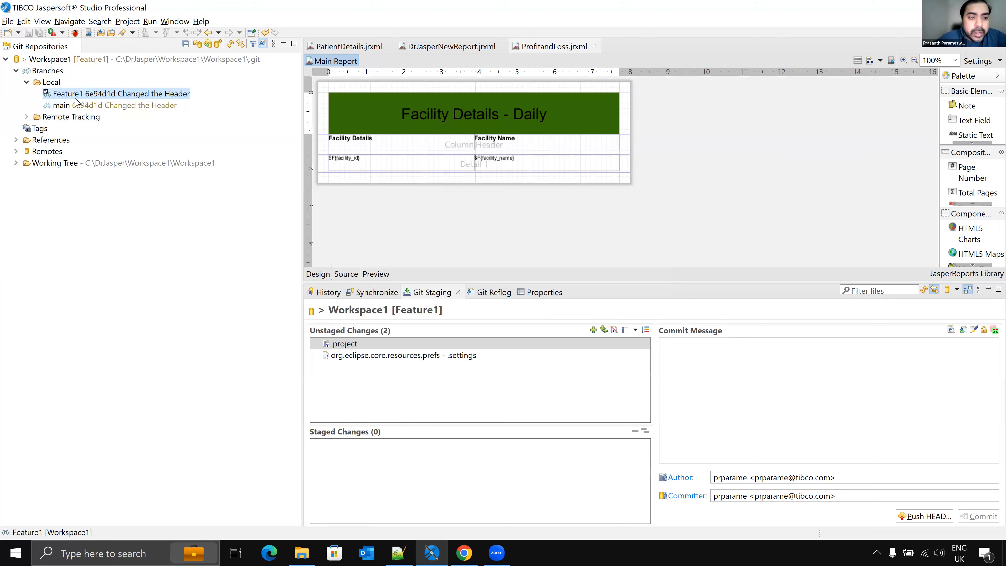
Step: Return to the report designer and set the title band's background colour to #FA82A0
{"action": "left_click", "coordinate": [73, 106]}
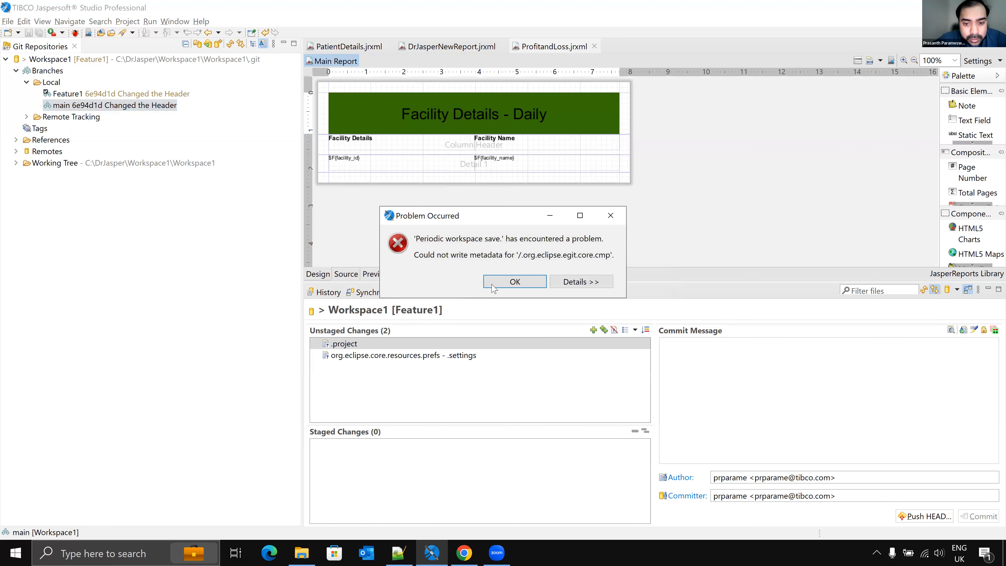
{"action": "left_click", "coordinate": [514, 285]}
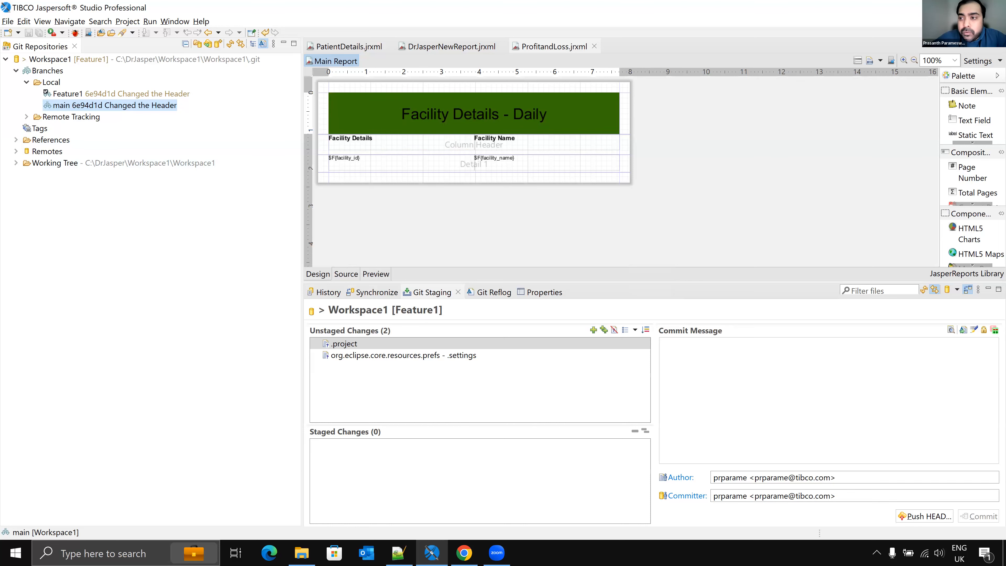
{"action": "left_click", "coordinate": [983, 32]}
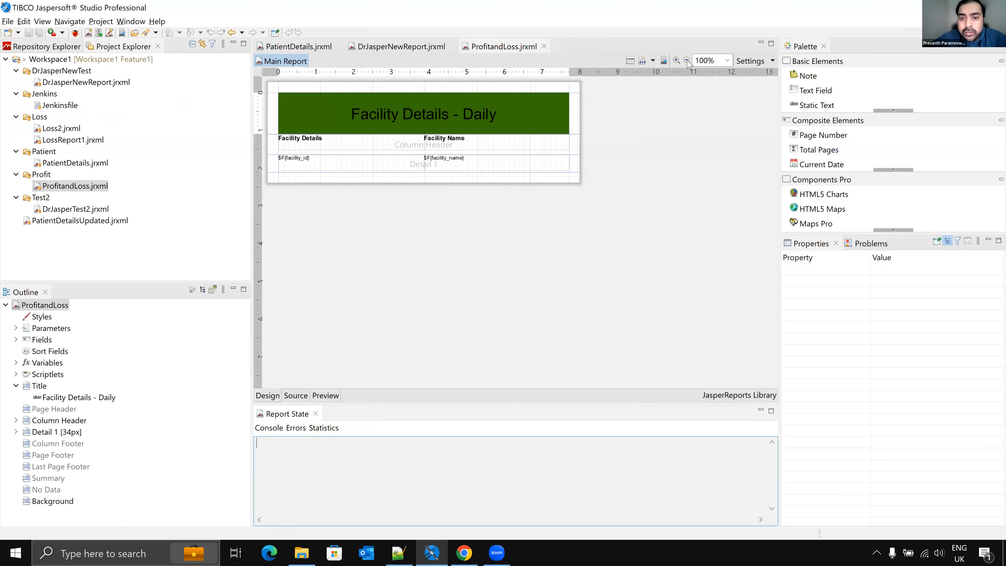
{"action": "left_click", "coordinate": [362, 123]}
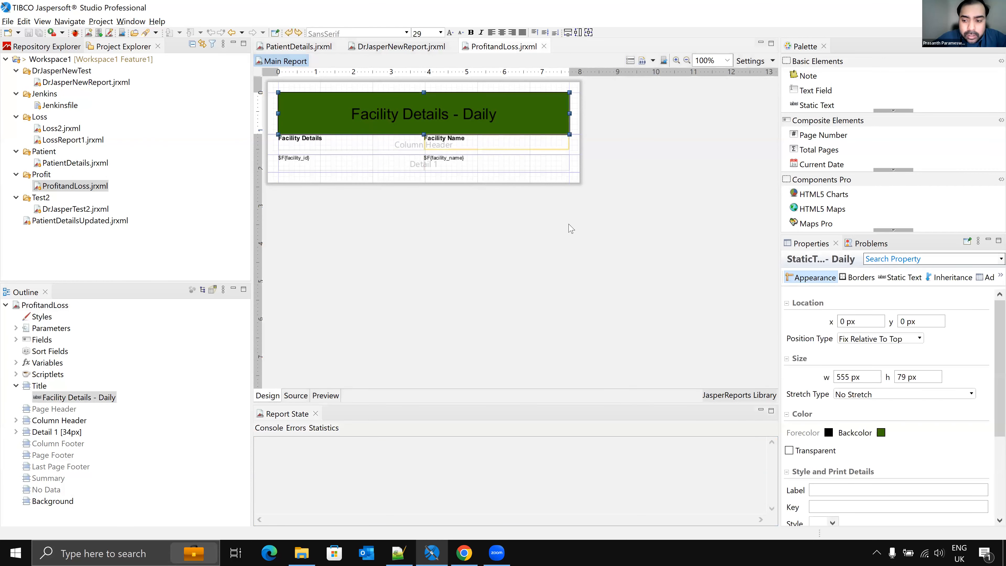
{"action": "left_click", "coordinate": [881, 432]}
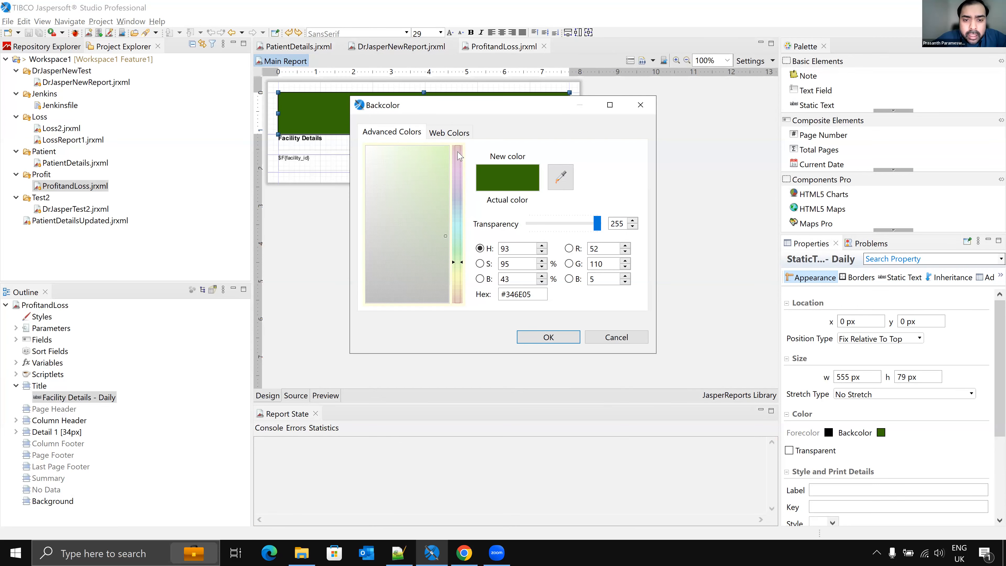
{"action": "left_click", "coordinate": [458, 151]}
{"action": "left_click", "coordinate": [408, 150]}
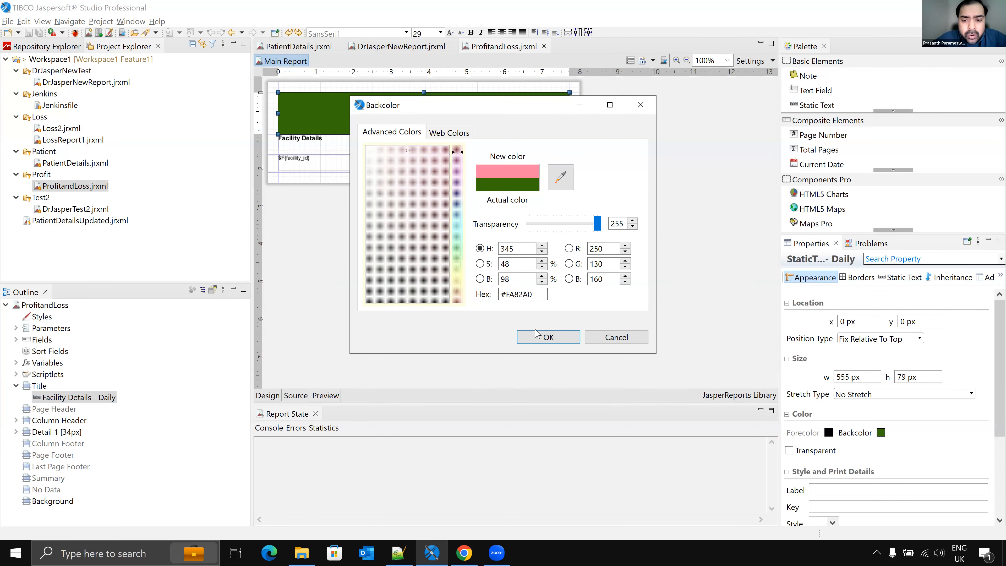
{"action": "left_click", "coordinate": [540, 339]}
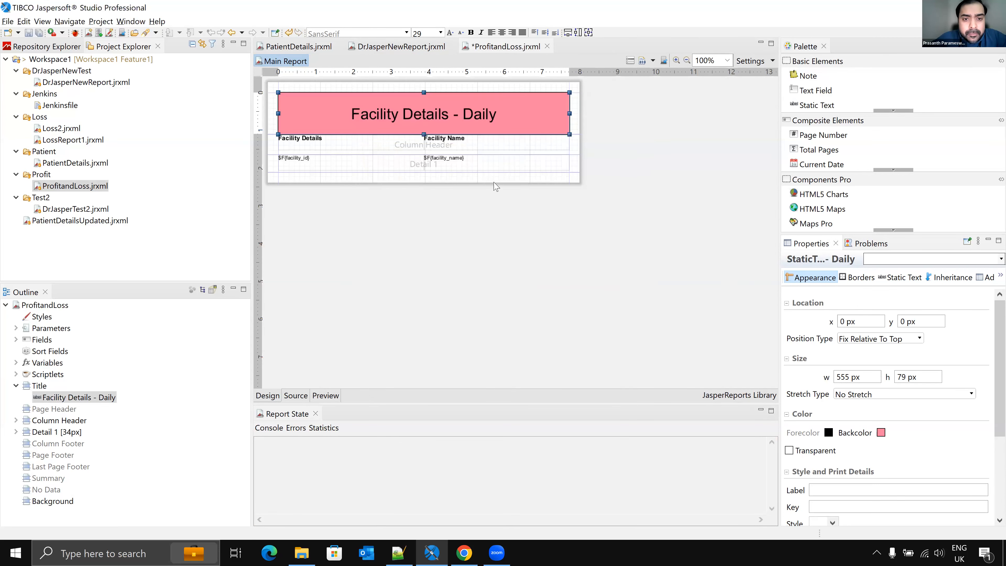
Step: Change the title text to Facility Details - Feature and save the report
{"action": "double_click", "coordinate": [462, 117]}
{"action": "double_click", "coordinate": [438, 105]}
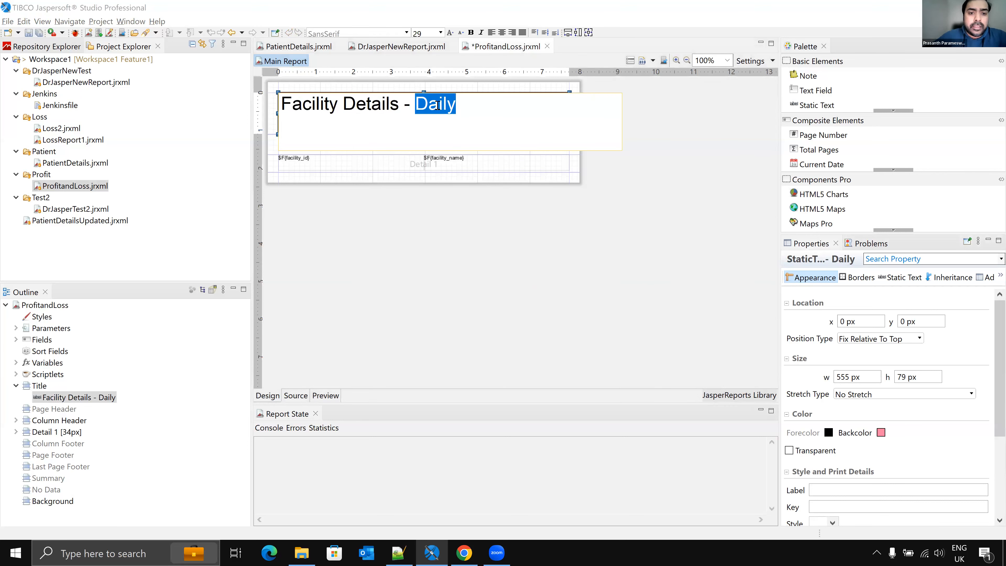
{"action": "type", "text": "F"}
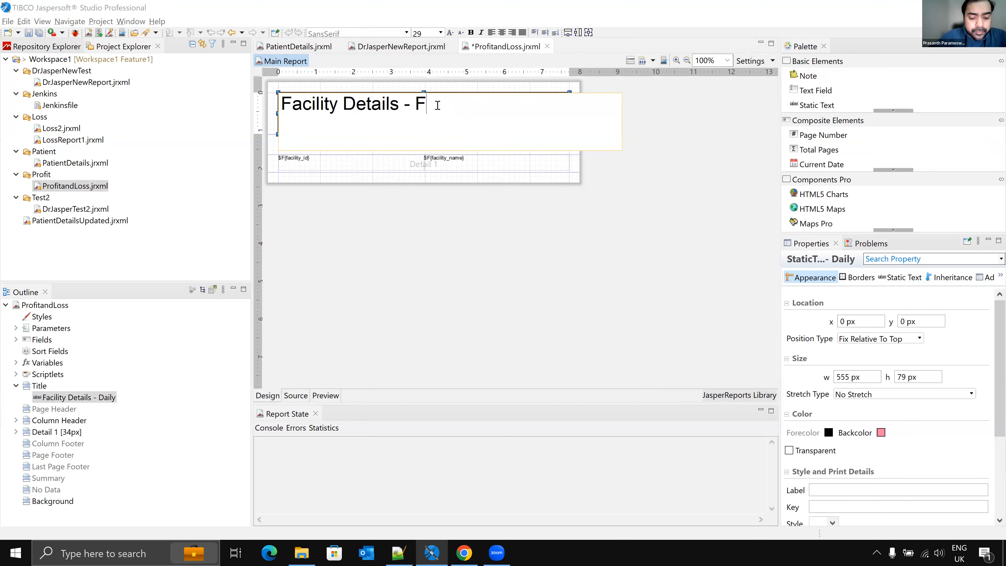
{"action": "type", "text": "eature"}
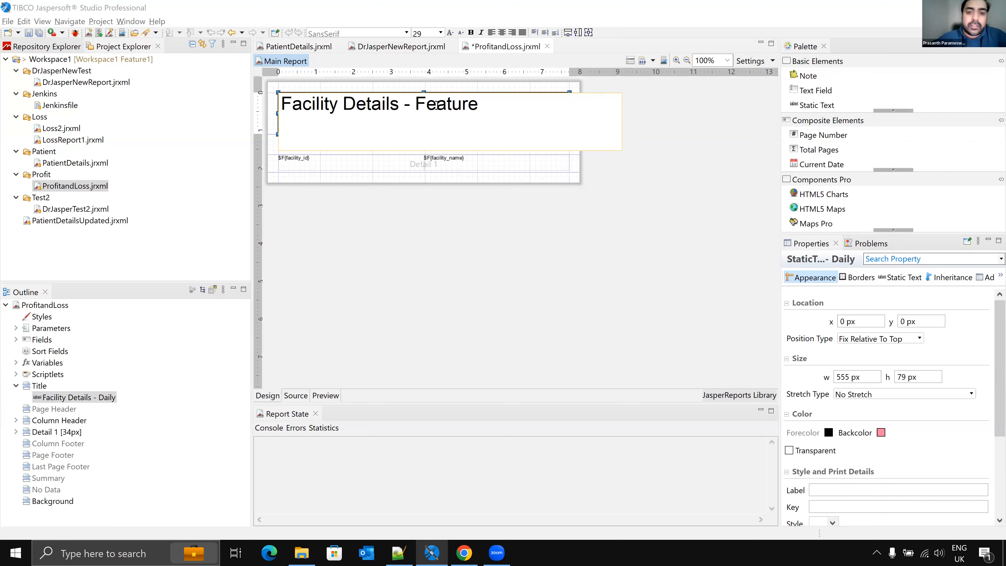
{"action": "left_click", "coordinate": [466, 249]}
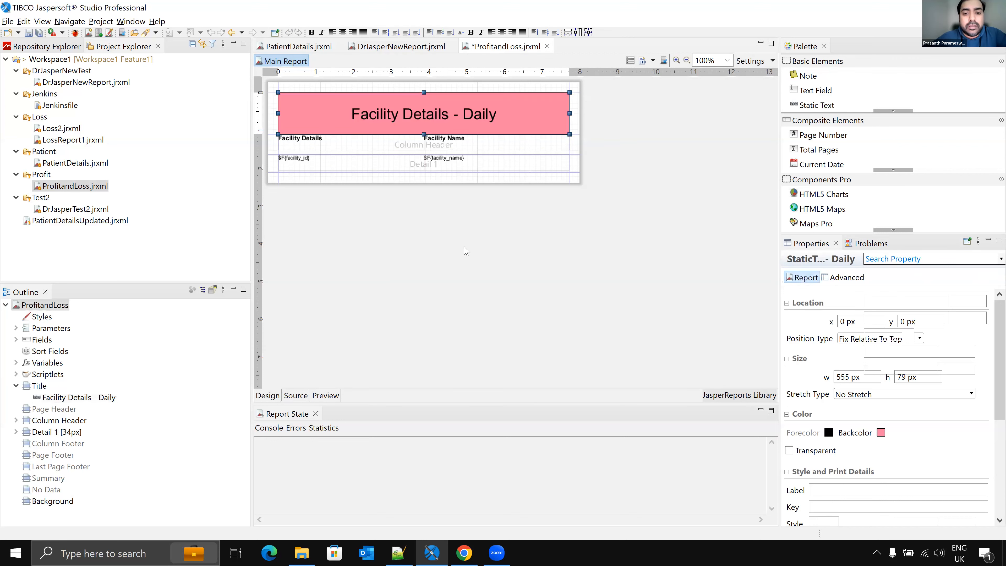
{"action": "key", "text": "ctrl+s"}
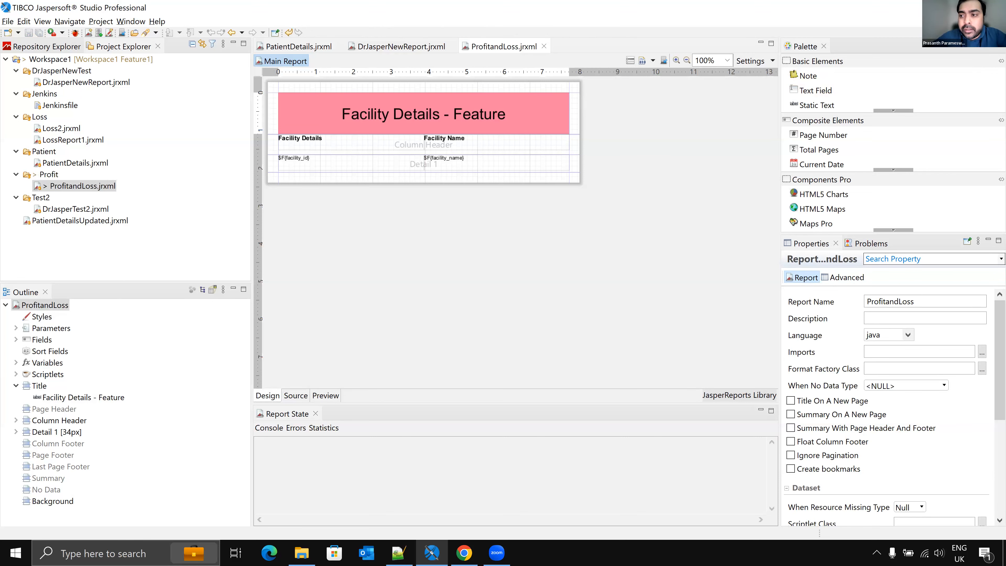
Step: Stage the modified ProfitandLoss.jrxml report in the Git staging view
{"action": "left_click", "coordinate": [994, 33]}
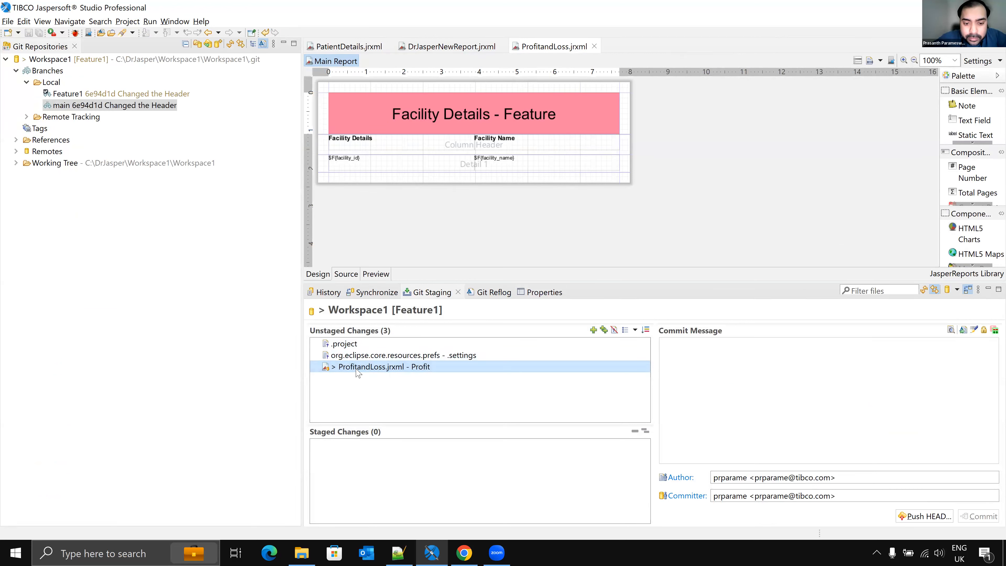
{"action": "left_click_drag", "start_coordinate": [341, 369], "coordinate": [584, 336]}
{"action": "right_click", "coordinate": [434, 369]}
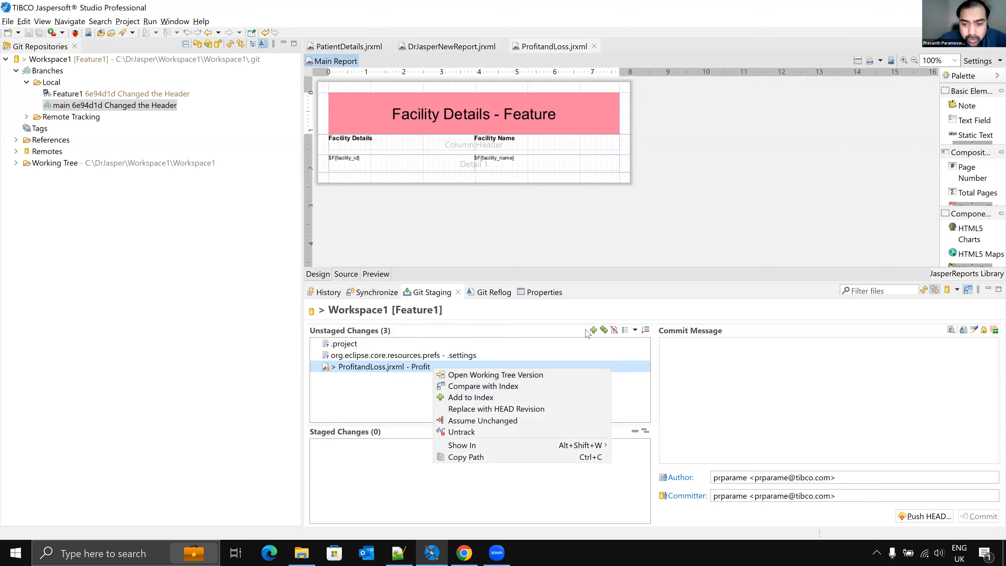
{"action": "left_click", "coordinate": [593, 331]}
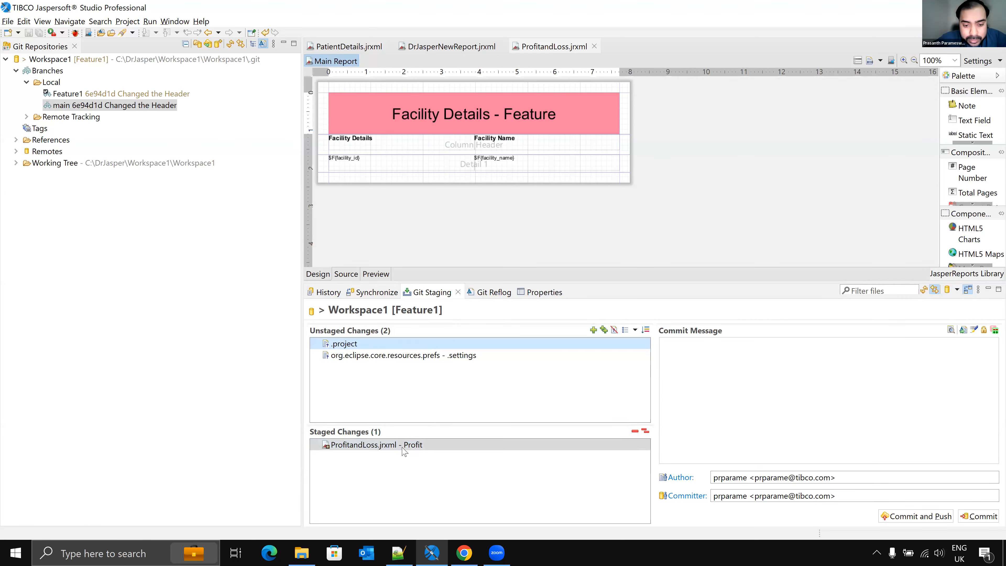
Step: Commit and push the staged report with the message Modified color, then close the push results
{"action": "left_click", "coordinate": [691, 356]}
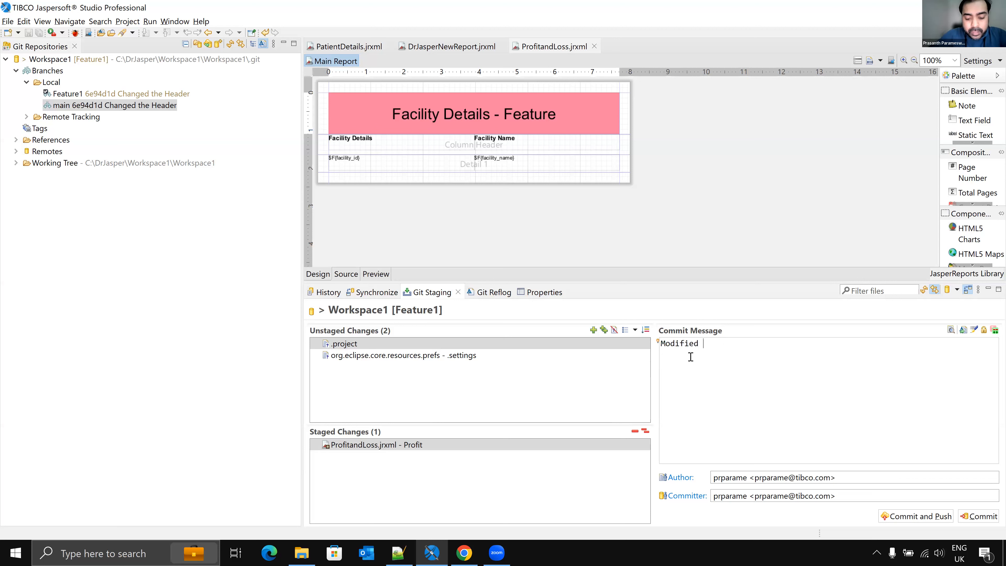
{"action": "type", "text": "or"}
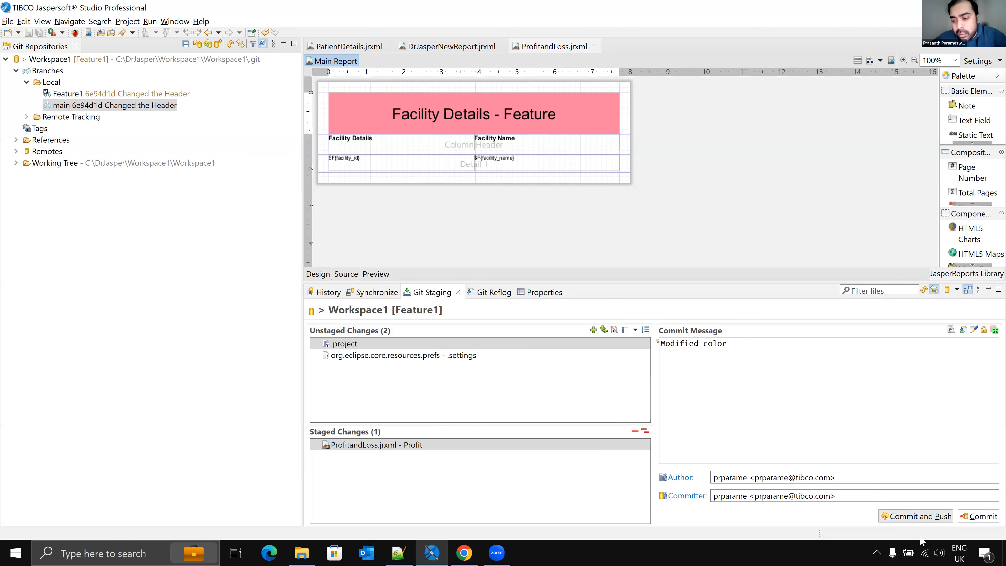
{"action": "left_click", "coordinate": [914, 516]}
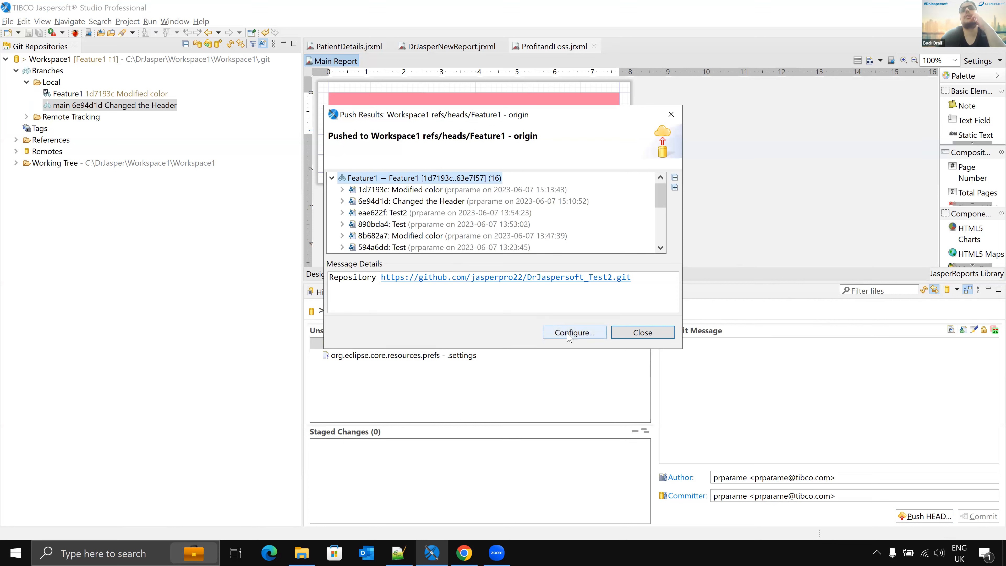
{"action": "left_click", "coordinate": [625, 335]}
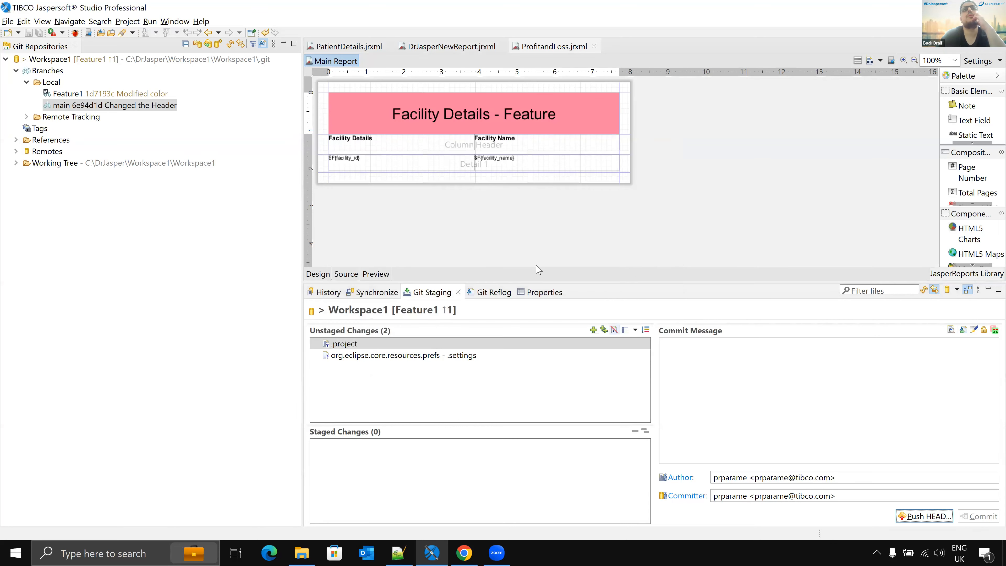
Step: Expand the remote tracking branches and browse the repository commit history
{"action": "left_click", "coordinate": [27, 118]}
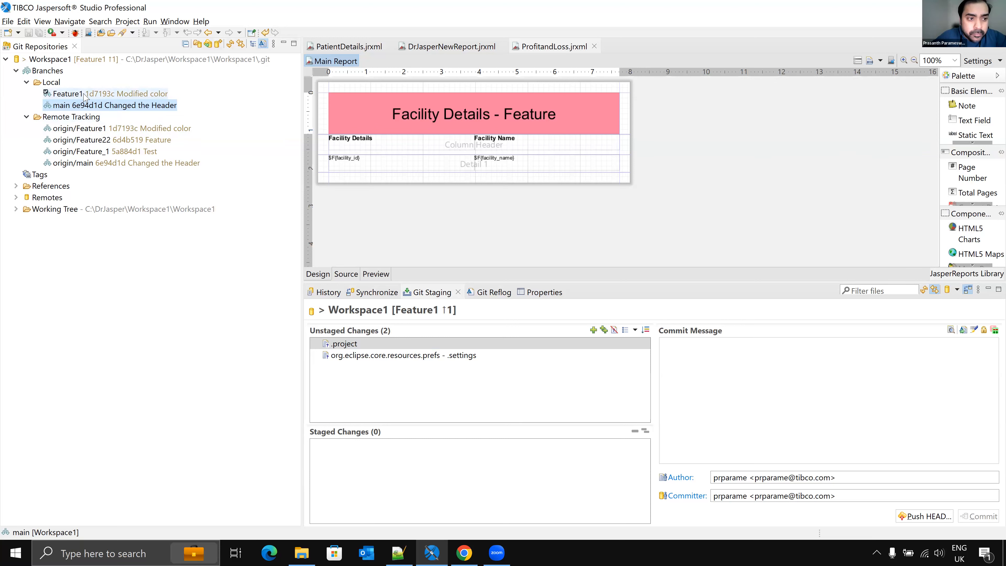
{"action": "left_click", "coordinate": [327, 293]}
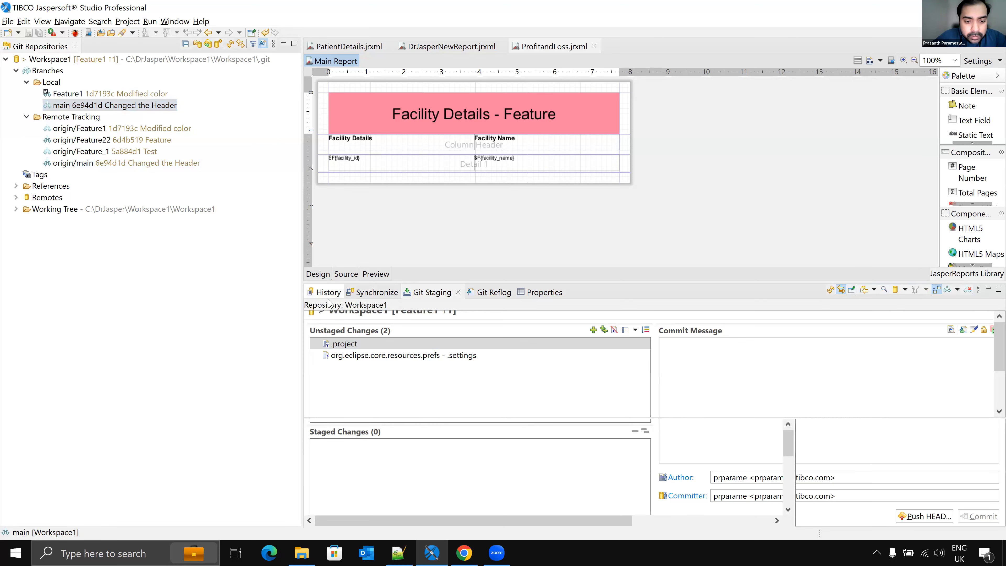
{"action": "scroll", "coordinate": [414, 392], "scroll_direction": "down", "scroll_amount": 8}
{"action": "scroll", "coordinate": [414, 392], "scroll_direction": "down", "scroll_amount": 3}
{"action": "scroll", "coordinate": [416, 380], "scroll_direction": "up", "scroll_amount": 15}
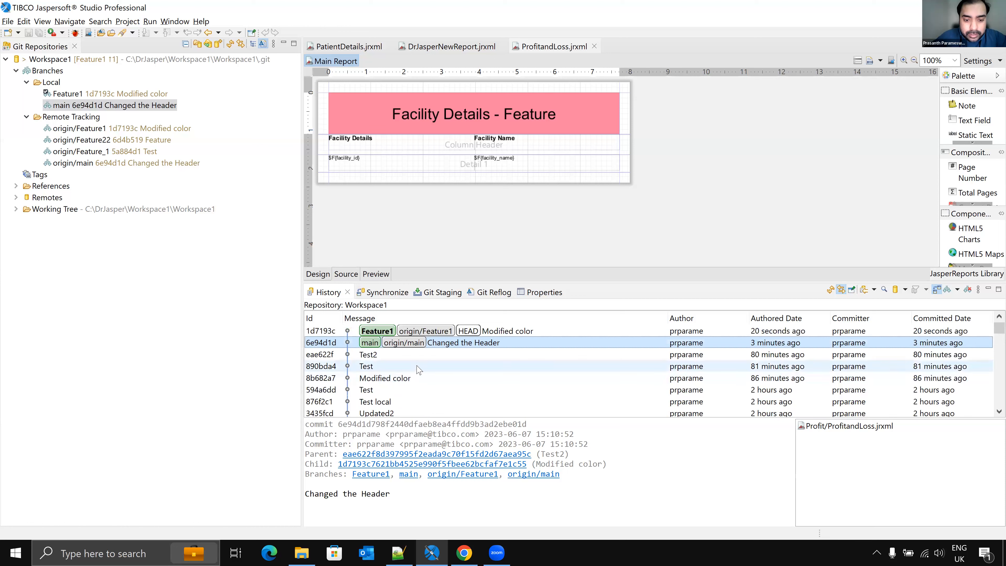
{"action": "scroll", "coordinate": [421, 365], "scroll_direction": "down", "scroll_amount": 5}
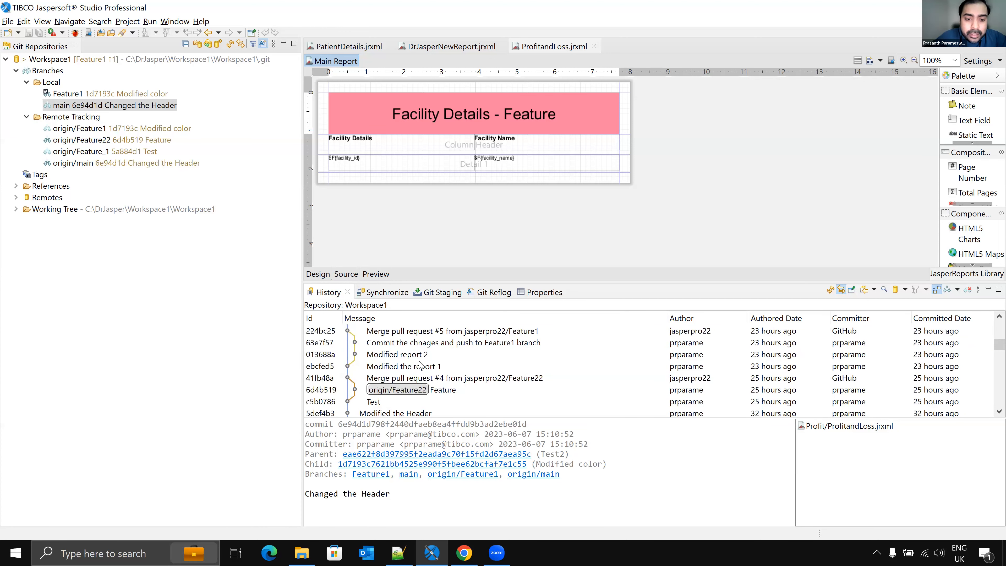
{"action": "scroll", "coordinate": [421, 365], "scroll_direction": "up", "scroll_amount": 10}
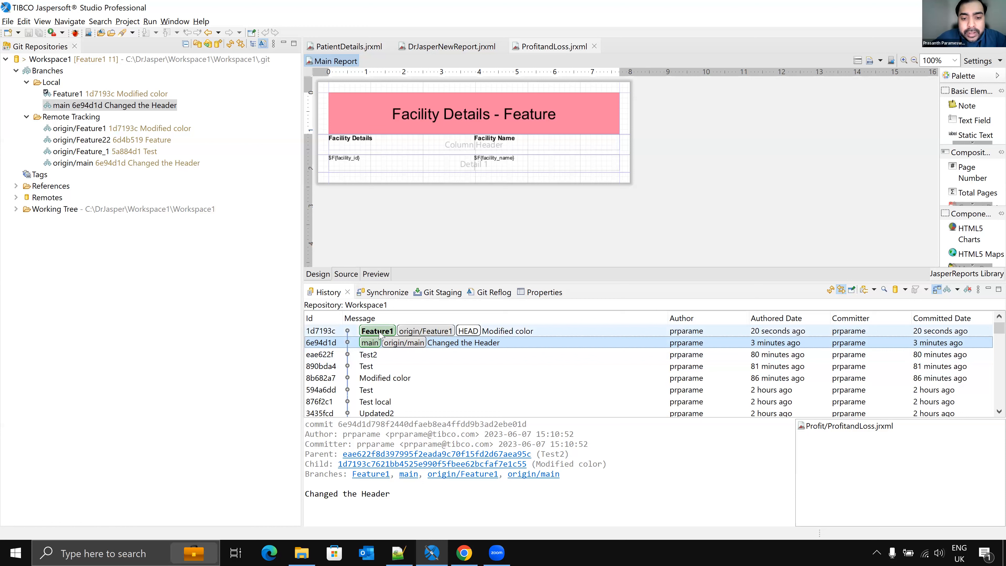
Step: Open the Modified color commit and compare ProfitandLoss.jrxml against its parent version, then close both views
{"action": "right_click", "coordinate": [344, 332]}
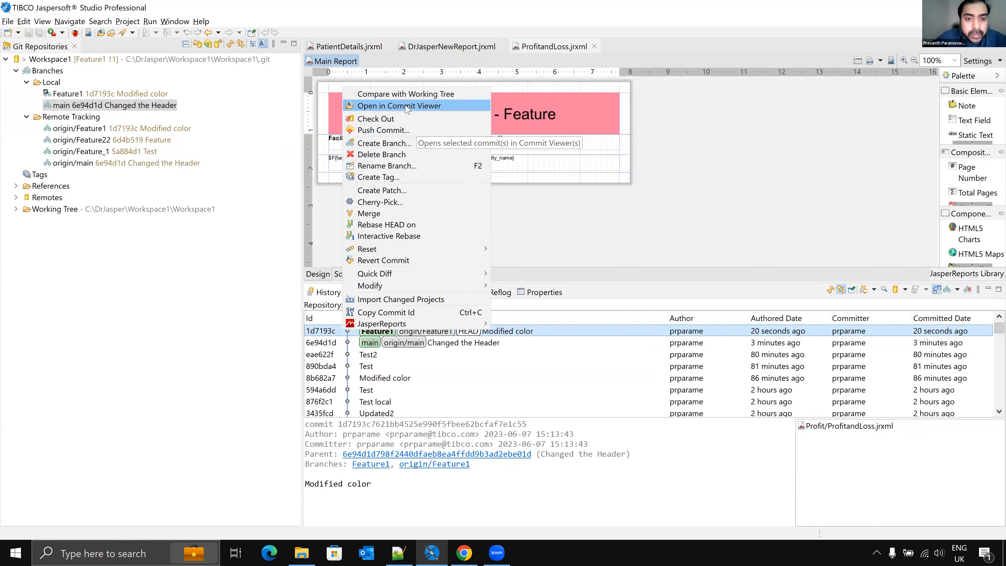
{"action": "left_click", "coordinate": [418, 109]}
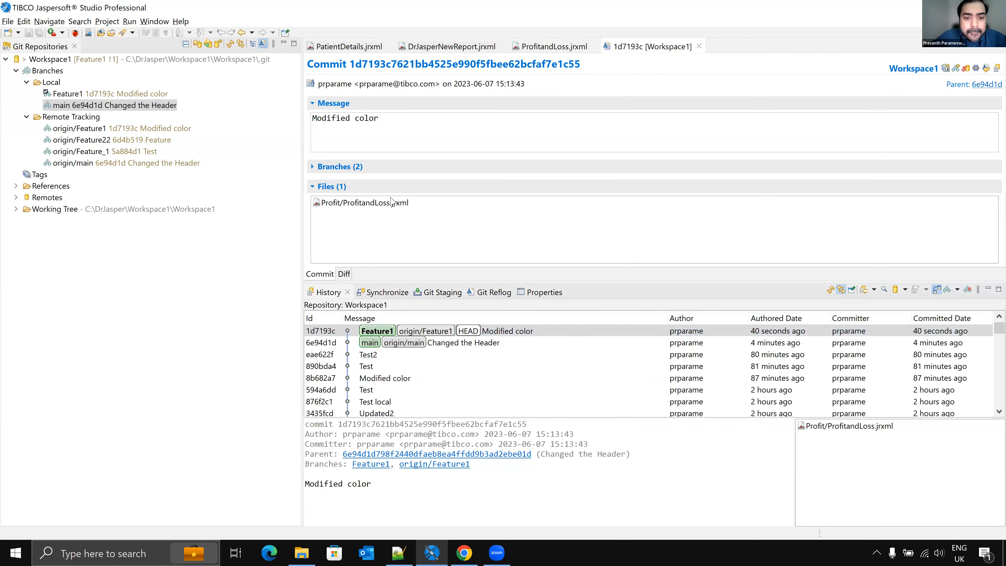
{"action": "double_click", "coordinate": [374, 208]}
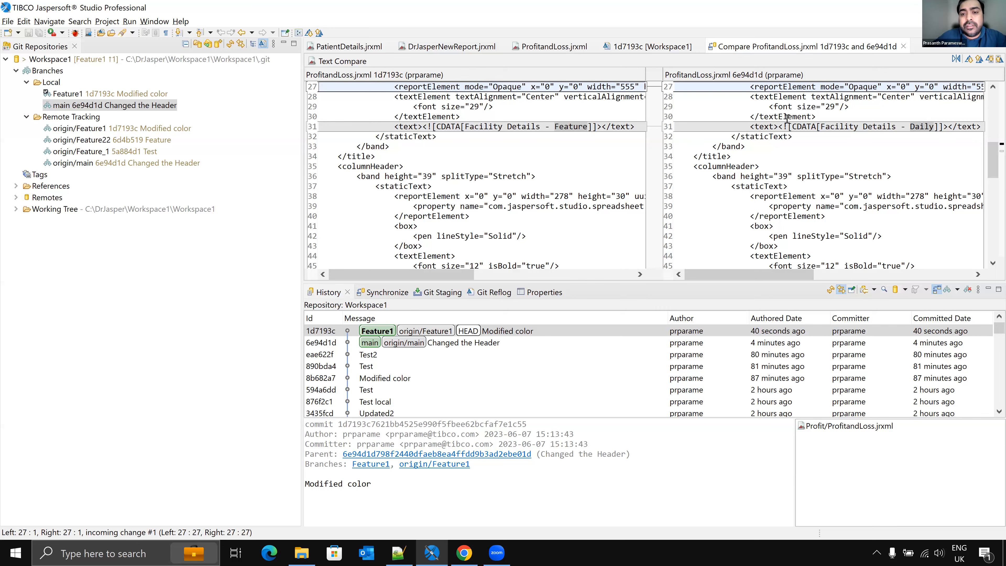
{"action": "scroll", "coordinate": [742, 158], "scroll_direction": "up", "scroll_amount": 2}
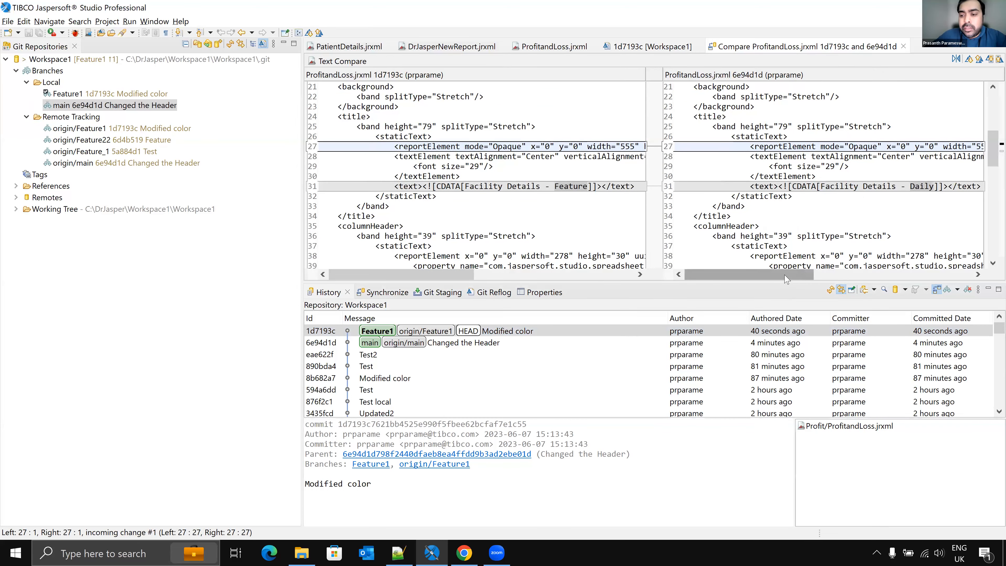
{"action": "left_click", "coordinate": [895, 274]}
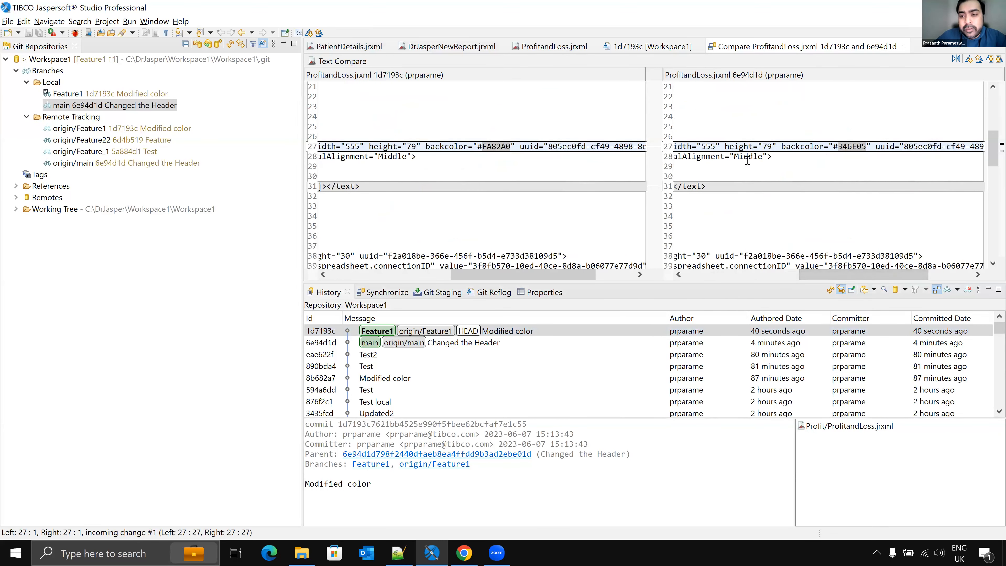
{"action": "left_click", "coordinate": [903, 47]}
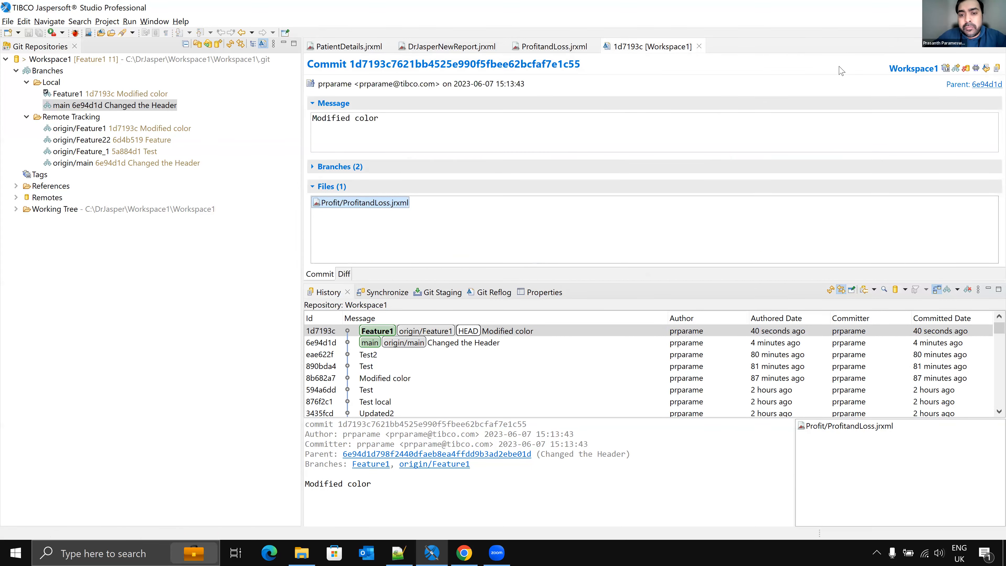
{"action": "left_click", "coordinate": [699, 46]}
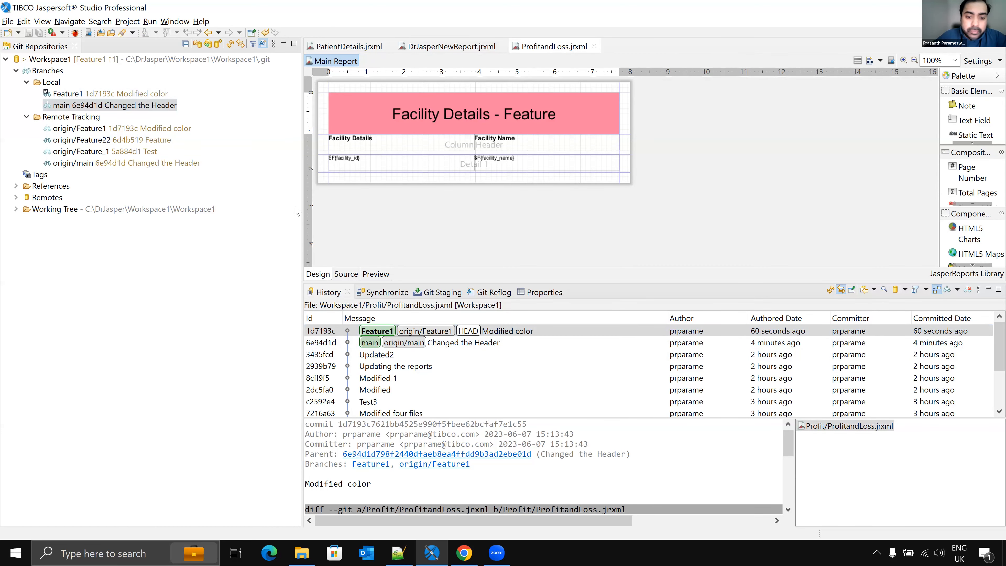
Step: Check out the main branch
{"action": "left_click", "coordinate": [87, 96]}
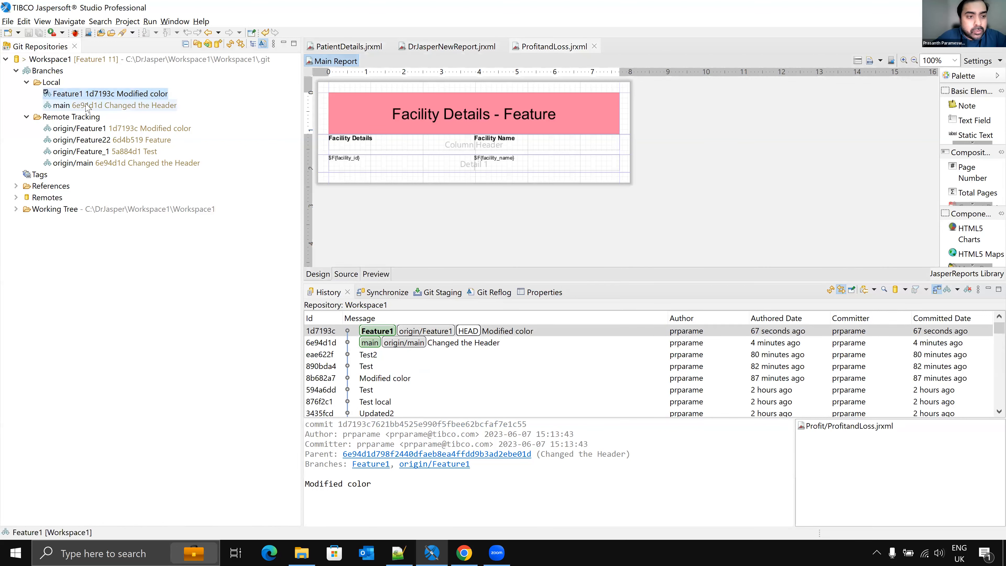
{"action": "left_click", "coordinate": [87, 106]}
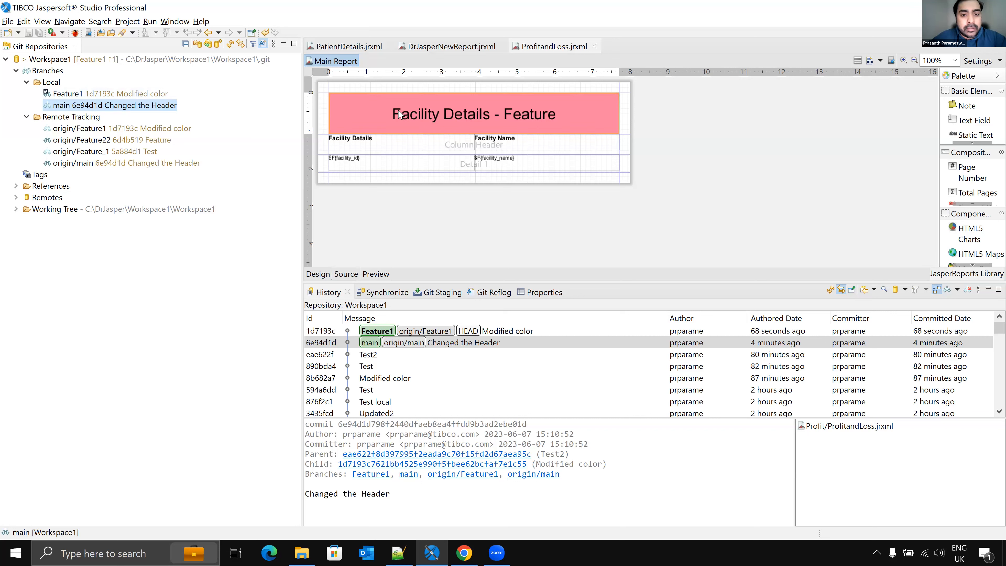
{"action": "right_click", "coordinate": [82, 109]}
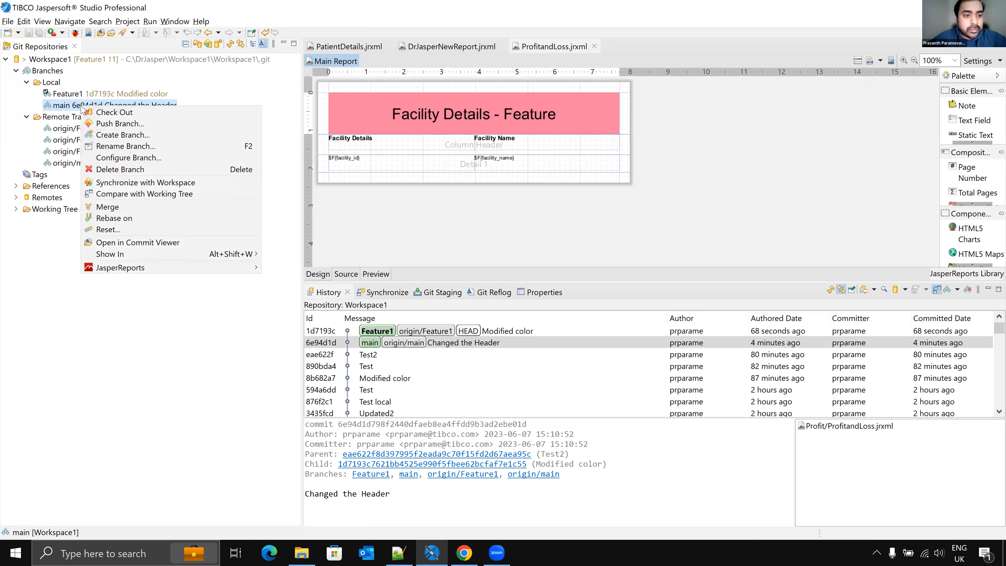
{"action": "left_click", "coordinate": [99, 113]}
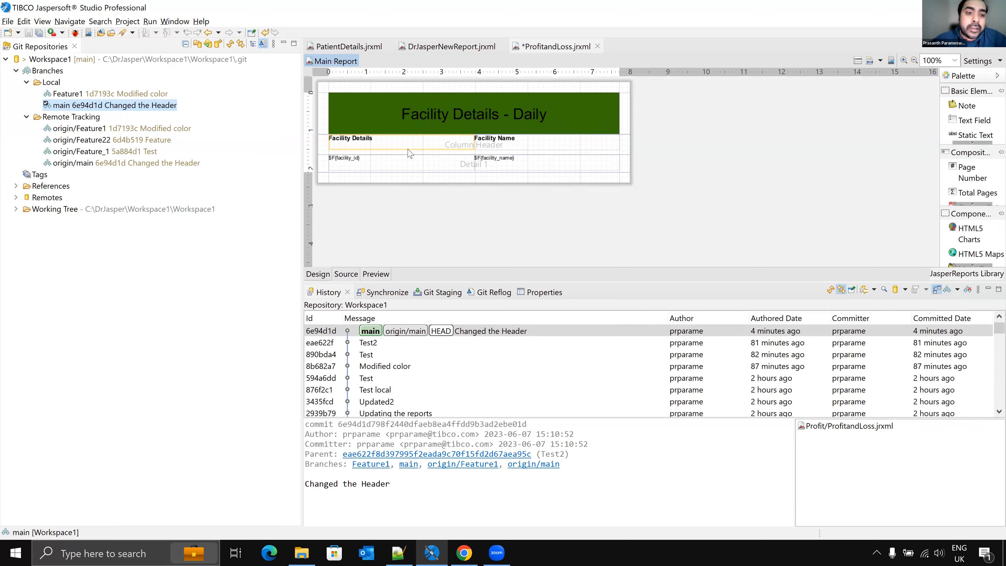
Step: Check out the local Feature1 branch
{"action": "left_click", "coordinate": [92, 94]}
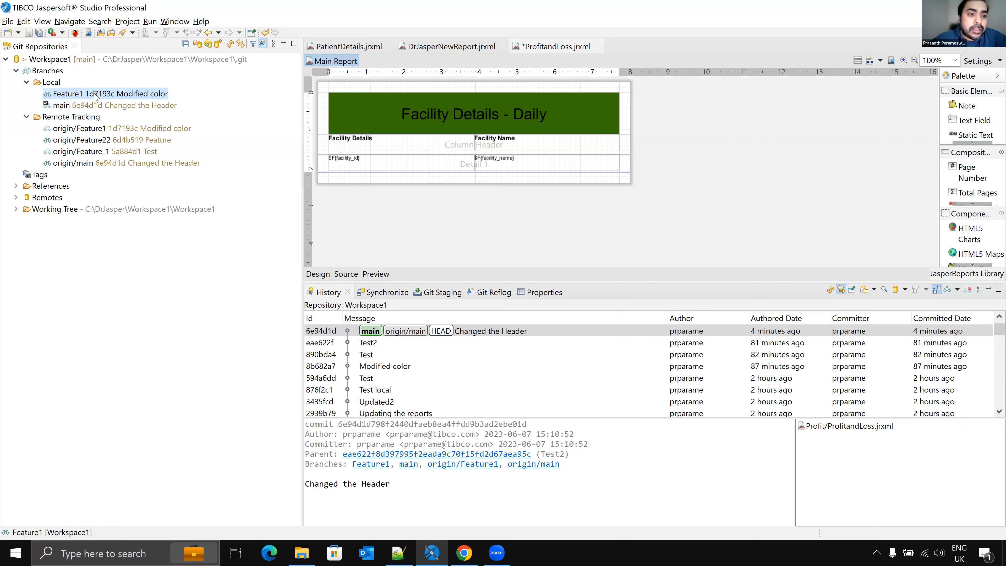
{"action": "right_click", "coordinate": [93, 94]}
{"action": "left_click", "coordinate": [134, 100]}
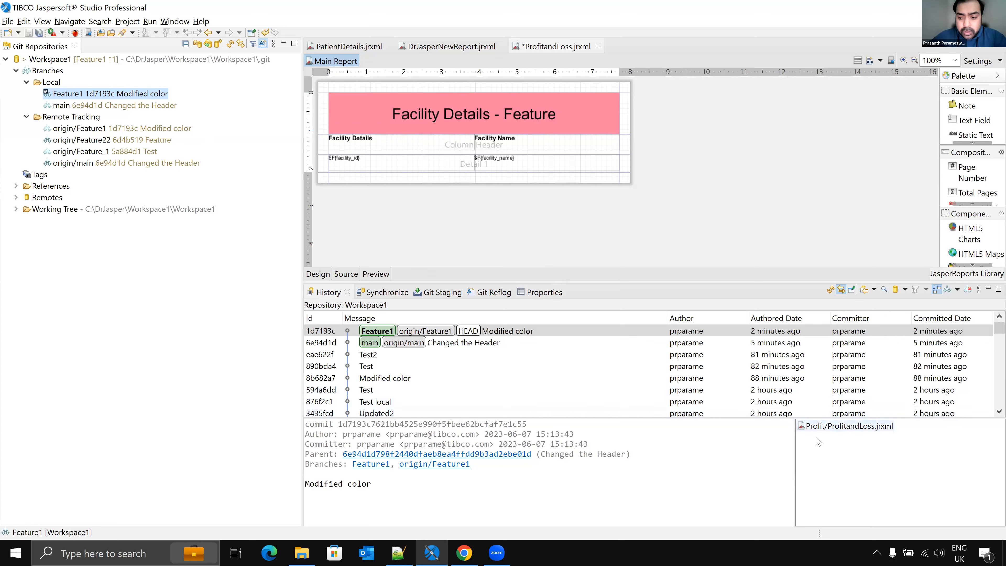
Step: In the browser, open the DrJaspersoft_Test2 repository and create a pull request from Feature1 into main titled Modified color
{"action": "left_click", "coordinate": [474, 553]}
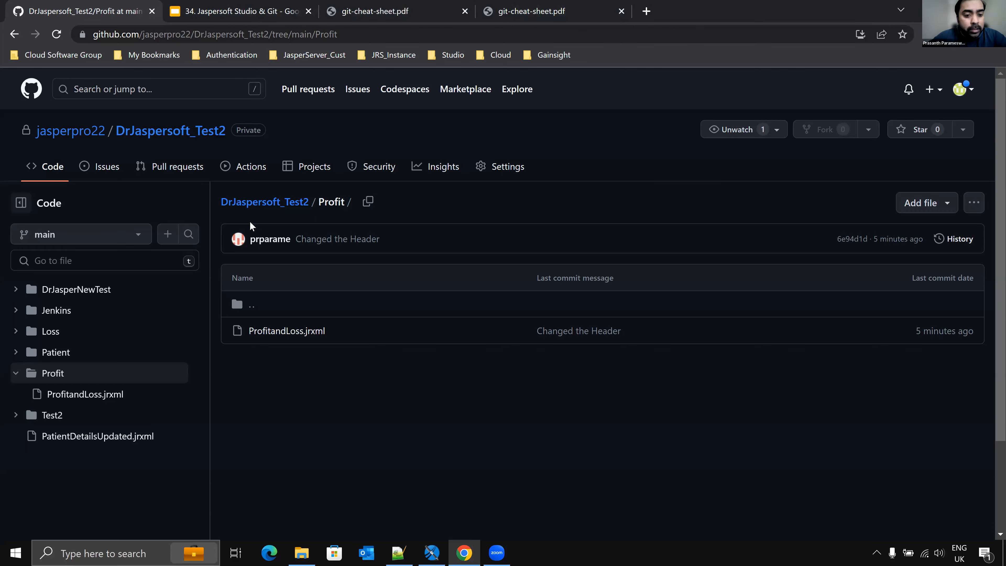
{"action": "left_click", "coordinate": [264, 206]}
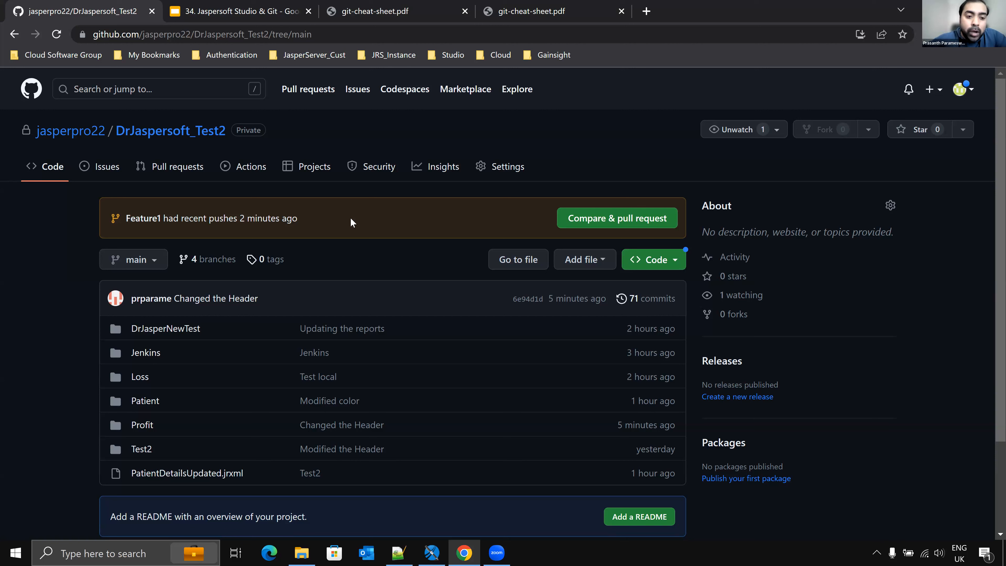
{"action": "left_click", "coordinate": [596, 222]}
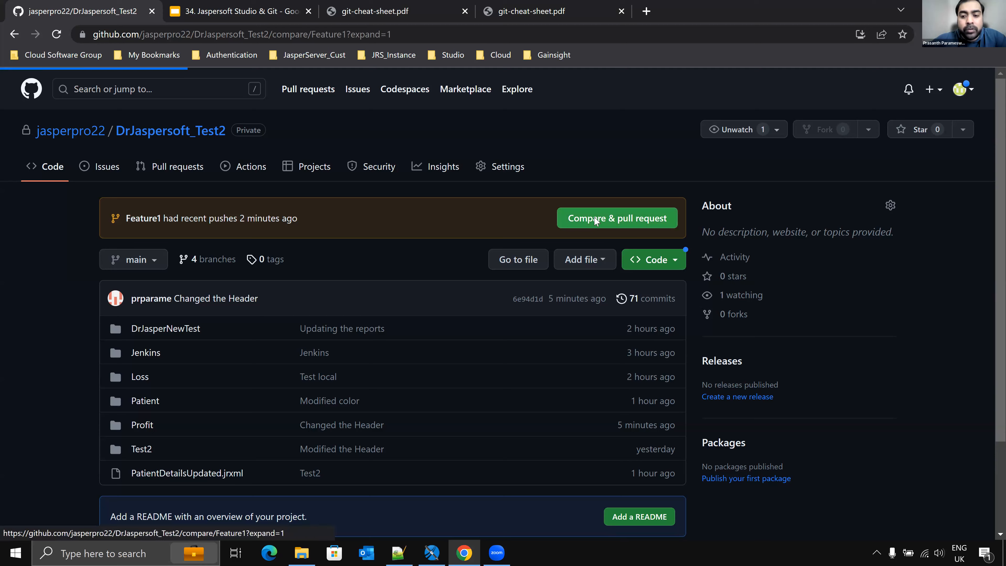
{"action": "scroll", "coordinate": [510, 276], "scroll_direction": "down", "scroll_amount": 3}
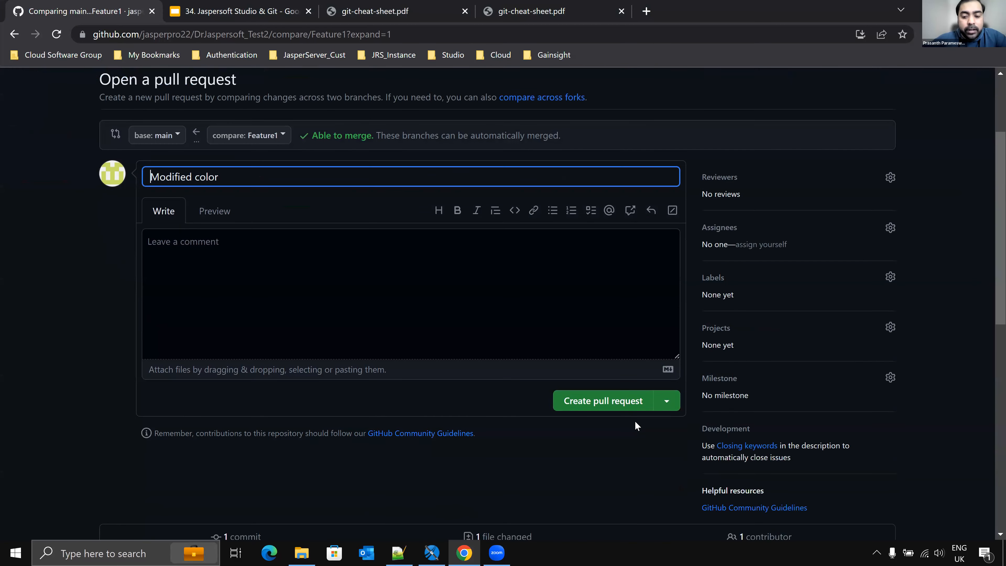
{"action": "left_click", "coordinate": [614, 401]}
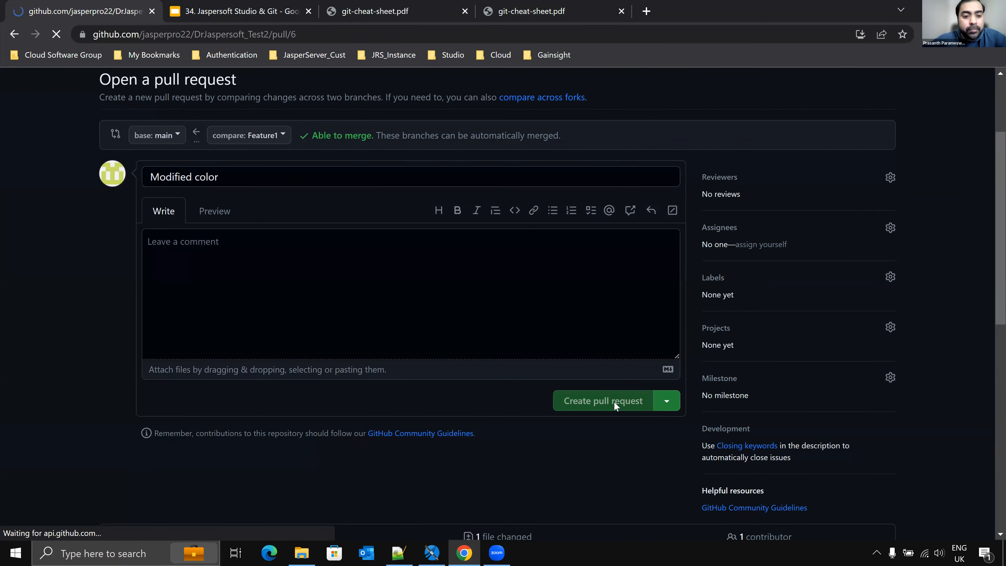
Step: Merge the Modified color pull request into main and confirm the merge
{"action": "scroll", "coordinate": [578, 406], "scroll_direction": "down", "scroll_amount": 3}
{"action": "scroll", "coordinate": [577, 406], "scroll_direction": "down", "scroll_amount": 5}
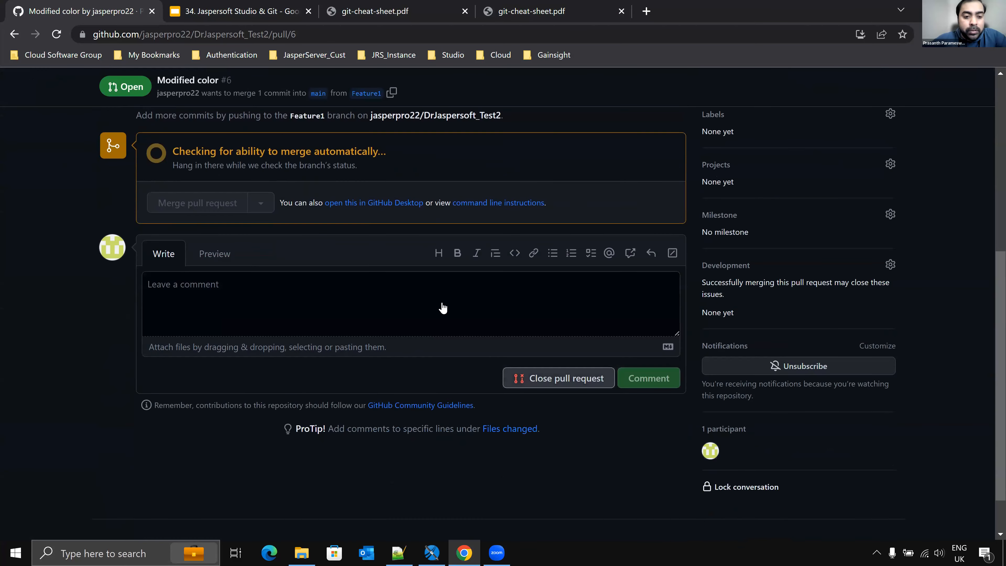
{"action": "left_click", "coordinate": [218, 253]}
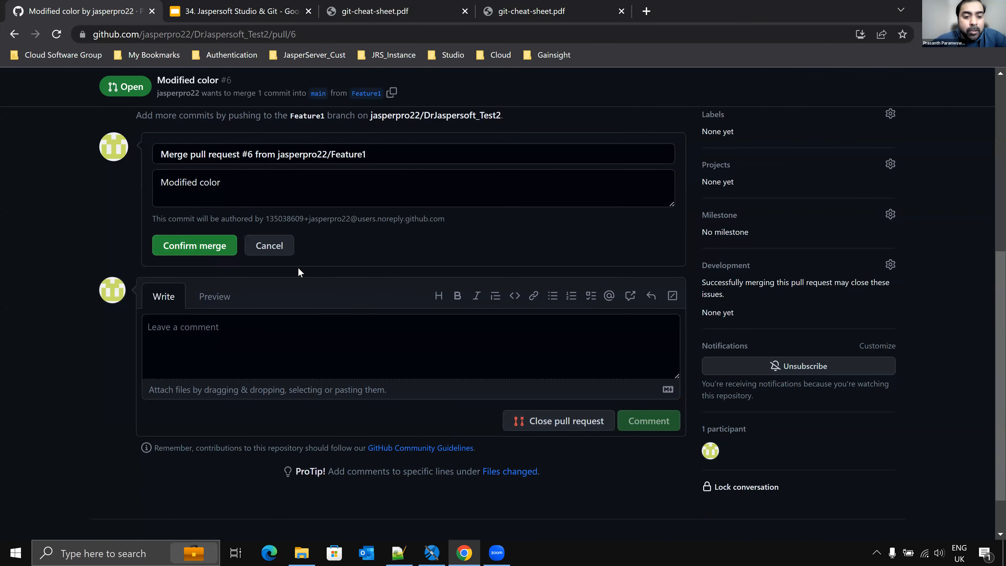
{"action": "left_click", "coordinate": [186, 246]}
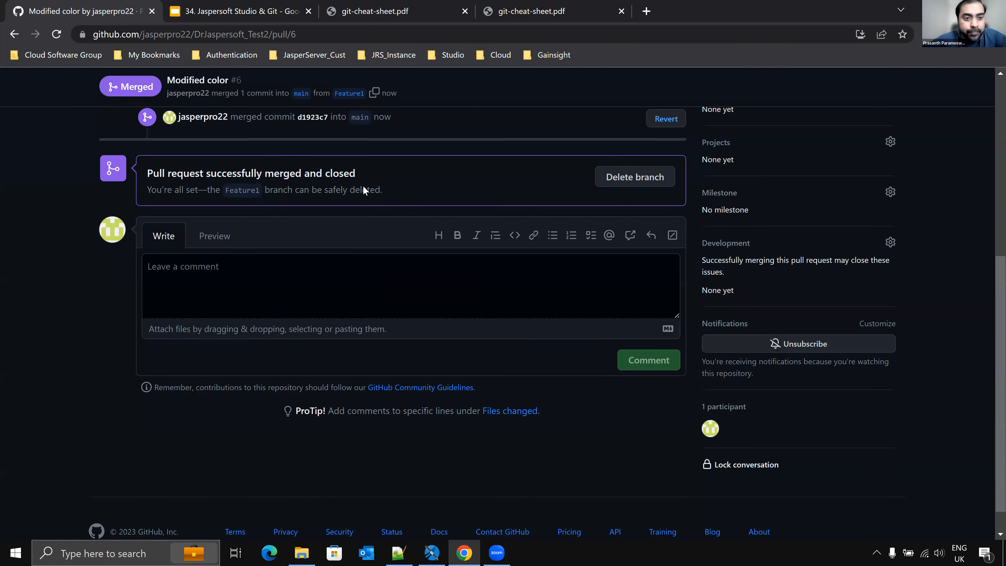
{"action": "scroll", "coordinate": [363, 186], "scroll_direction": "up", "scroll_amount": 6}
{"action": "scroll", "coordinate": [365, 187], "scroll_direction": "up", "scroll_amount": 2}
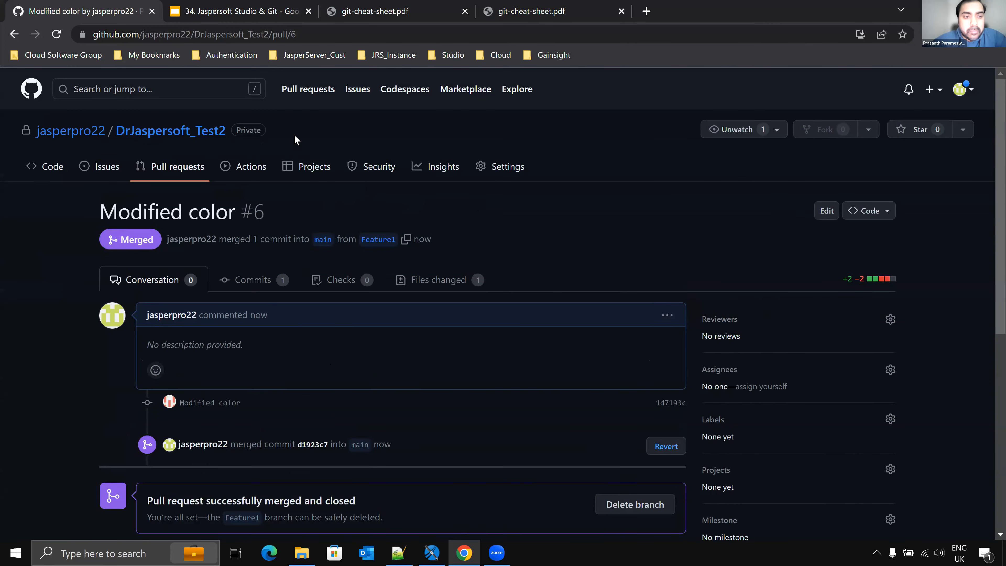
Step: Return to Jaspersoft Studio and check out the local main branch
{"action": "key", "text": "alt+Tab"}
{"action": "left_click", "coordinate": [86, 61]}
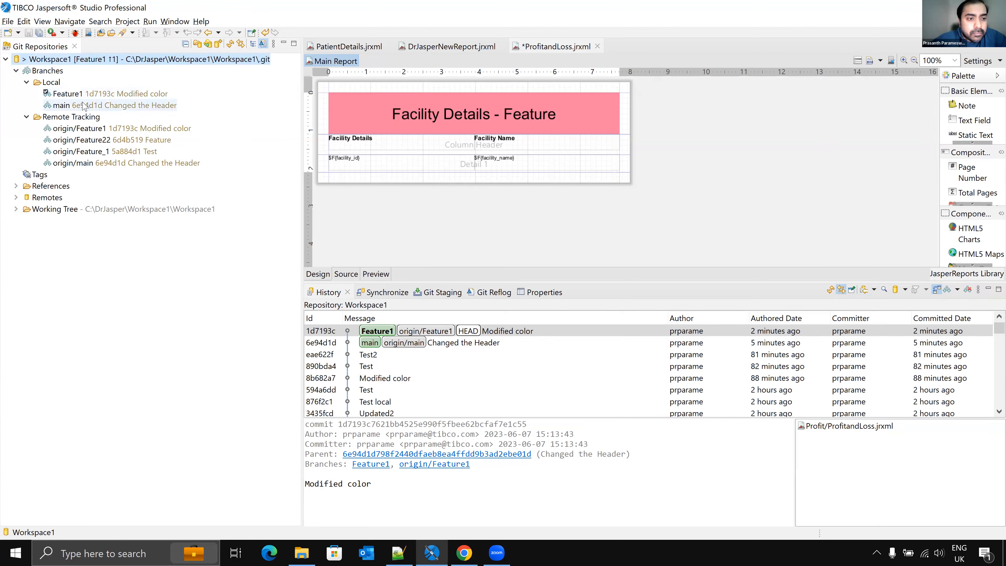
{"action": "left_click", "coordinate": [73, 106]}
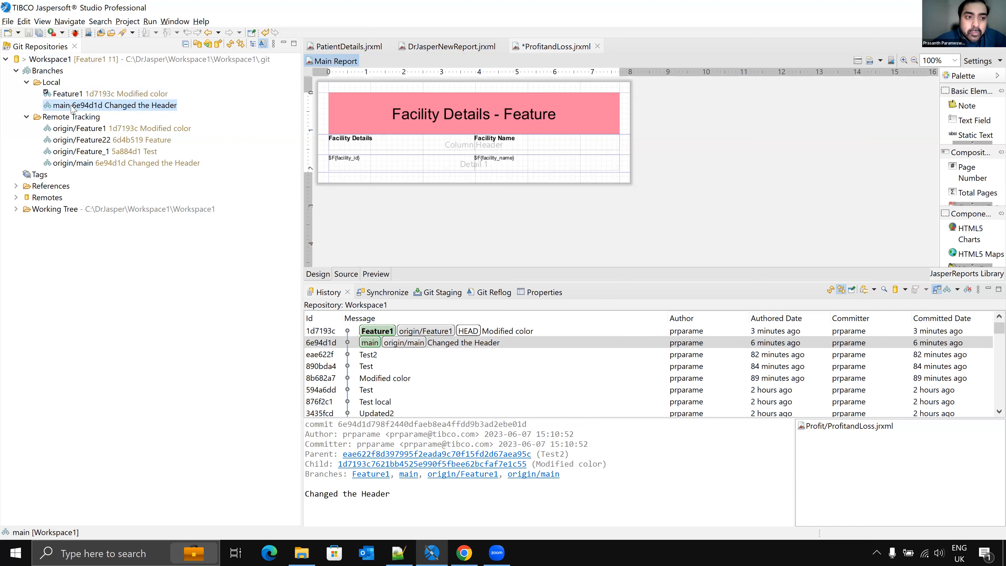
{"action": "right_click", "coordinate": [61, 107]}
{"action": "key", "text": "Escape"}
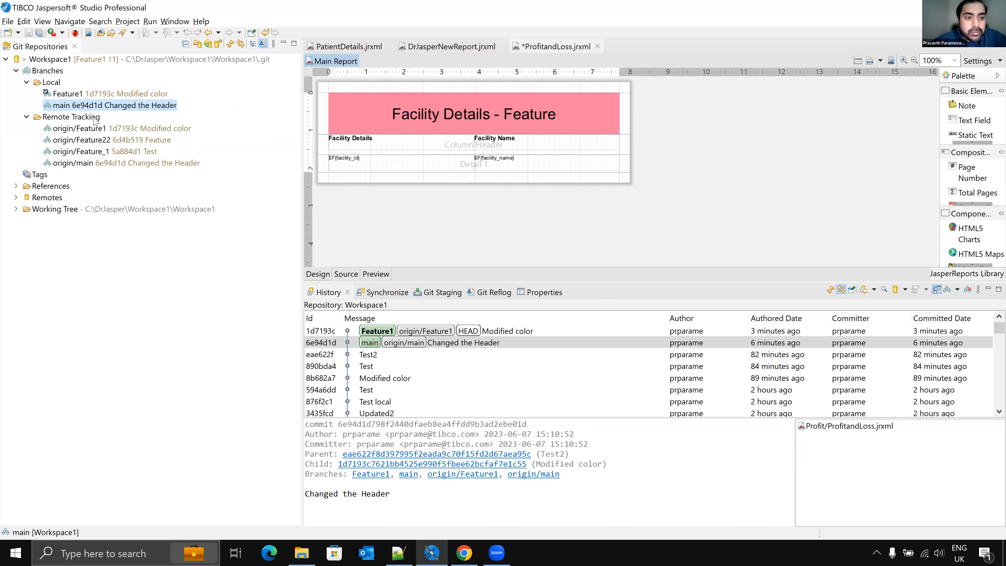
{"action": "double_click", "coordinate": [78, 106]}
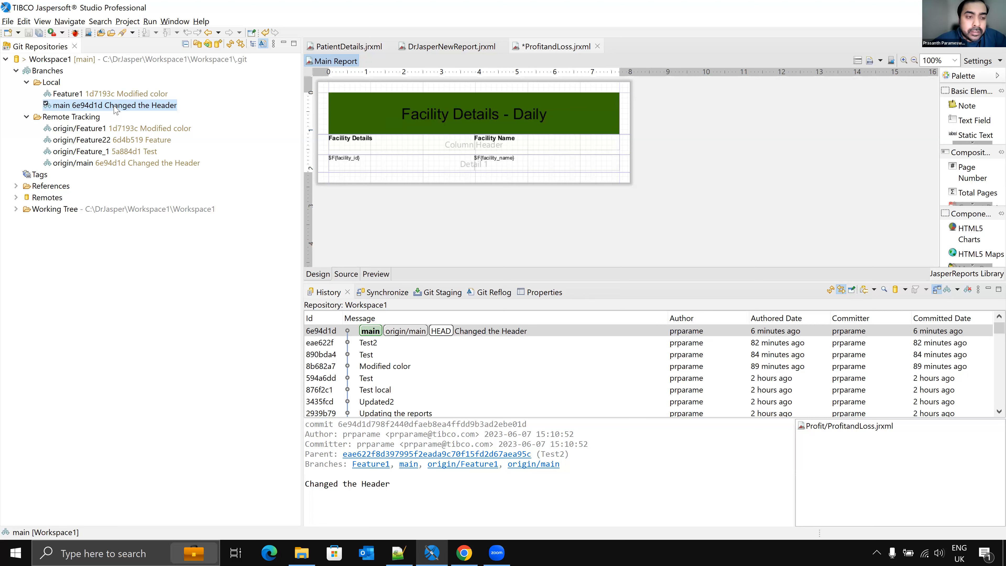
Step: Pull the latest changes from origin into the Workspace1 repository, then close the pull results
{"action": "left_click", "coordinate": [76, 60]}
{"action": "right_click", "coordinate": [77, 63]}
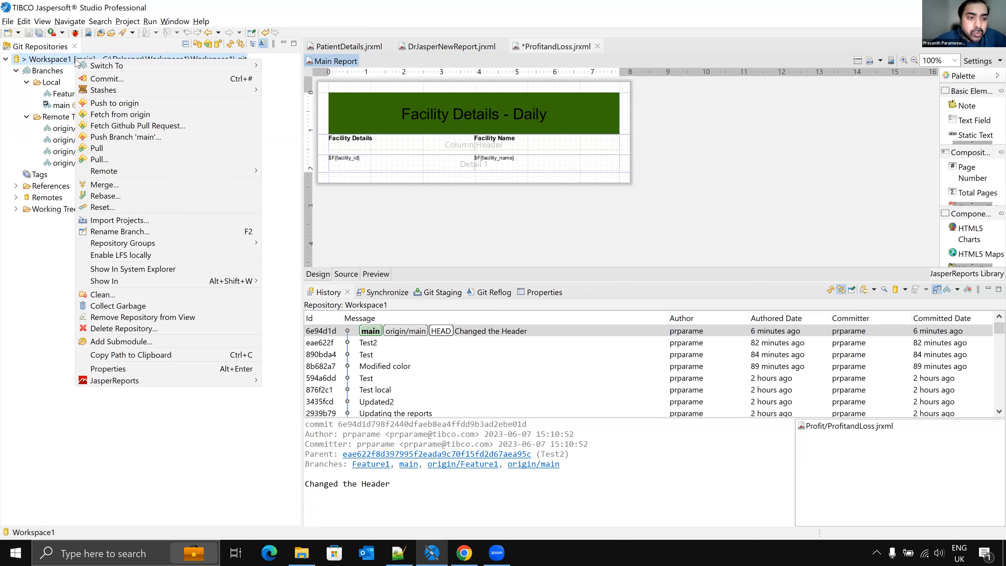
{"action": "left_click", "coordinate": [111, 149]}
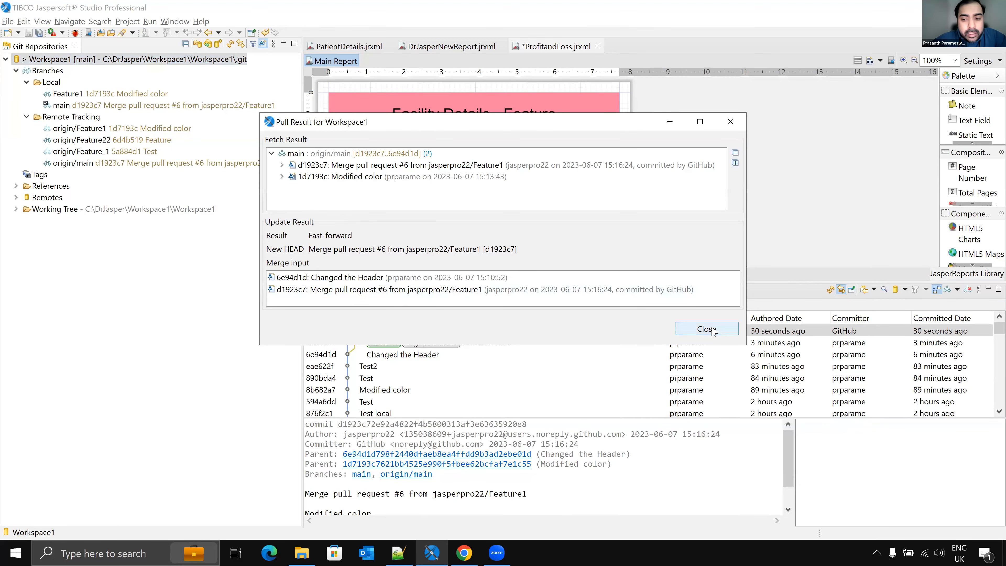
{"action": "left_click", "coordinate": [707, 329]}
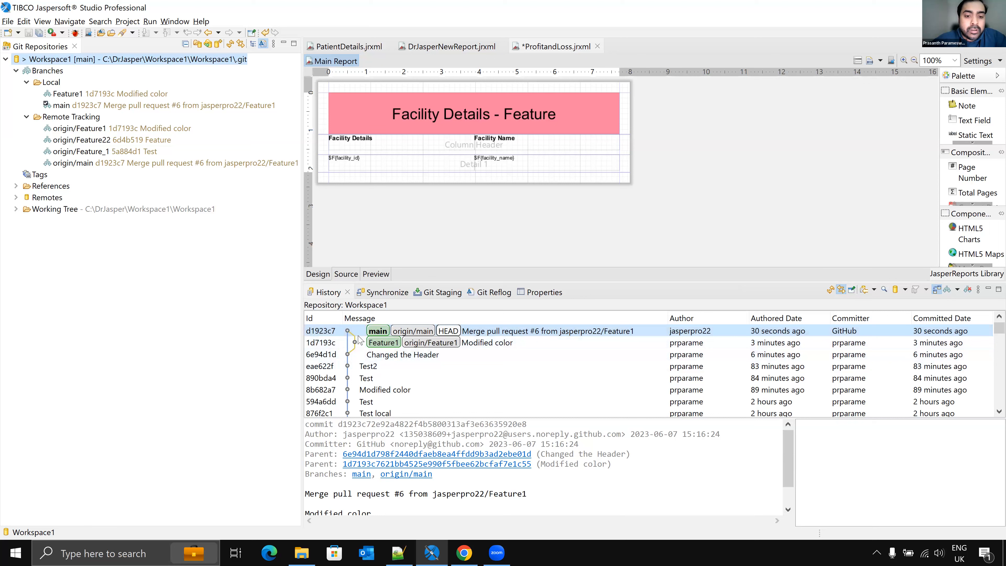
Step: Check out the Feature1 branch again and select the main branch to view its history
{"action": "left_click", "coordinate": [66, 95]}
{"action": "right_click", "coordinate": [66, 94]}
{"action": "left_click", "coordinate": [81, 102]}
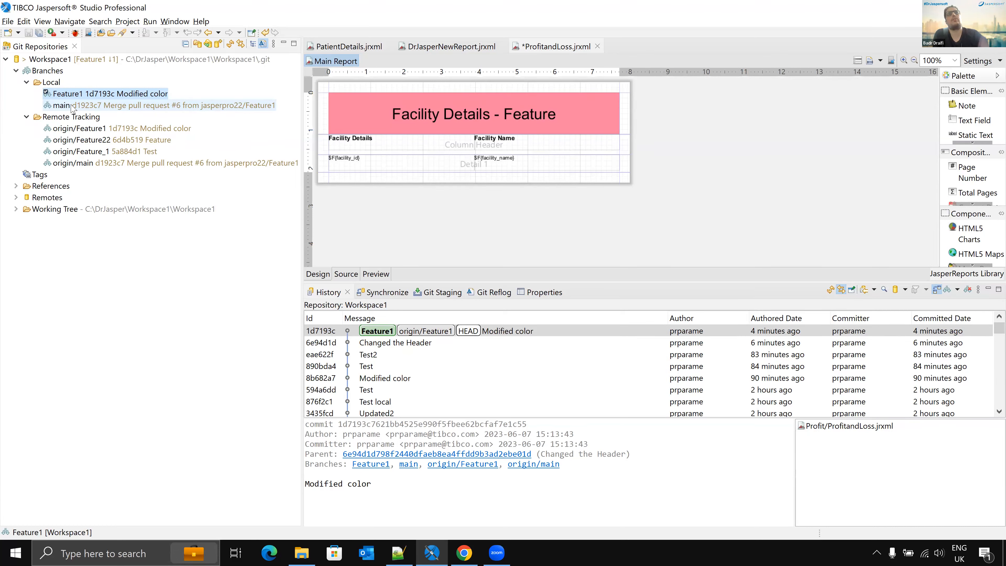
{"action": "left_click", "coordinate": [72, 105]}
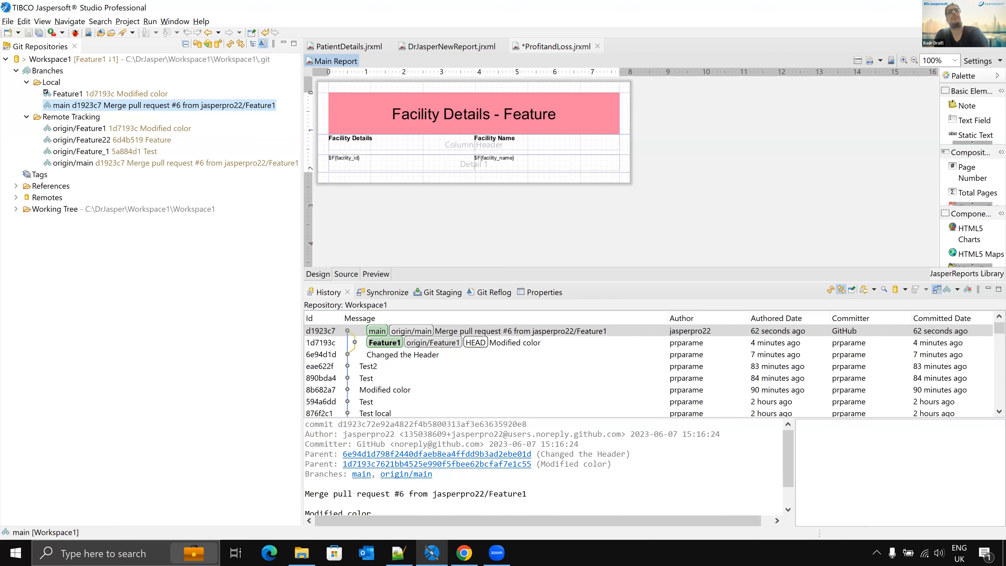
Step: Save the ProfitandLoss report in the design perspective, then return to the Git perspective and dismiss the error dialog
{"action": "left_click", "coordinate": [987, 34]}
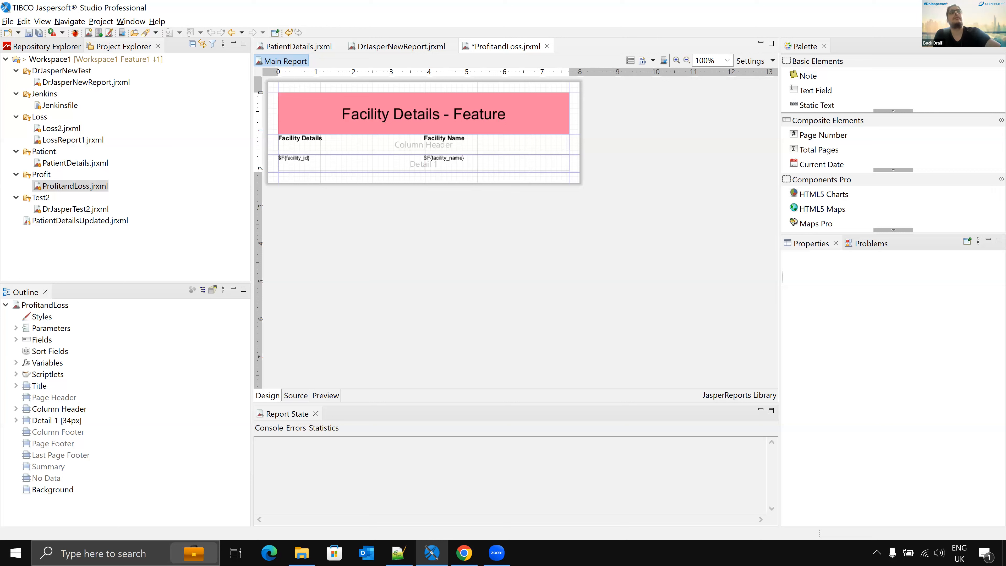
{"action": "key", "text": "ctrl+s"}
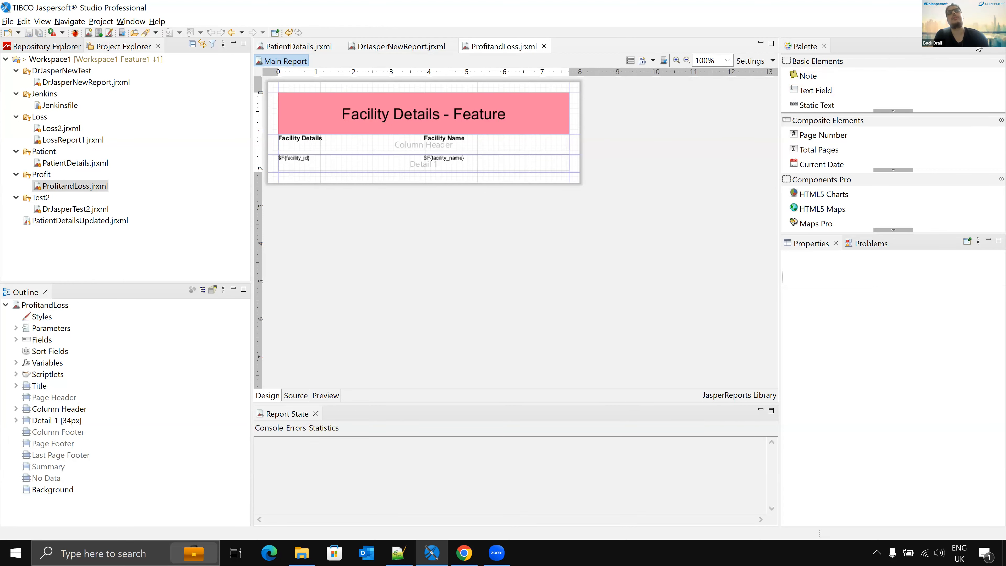
{"action": "left_click", "coordinate": [997, 34]}
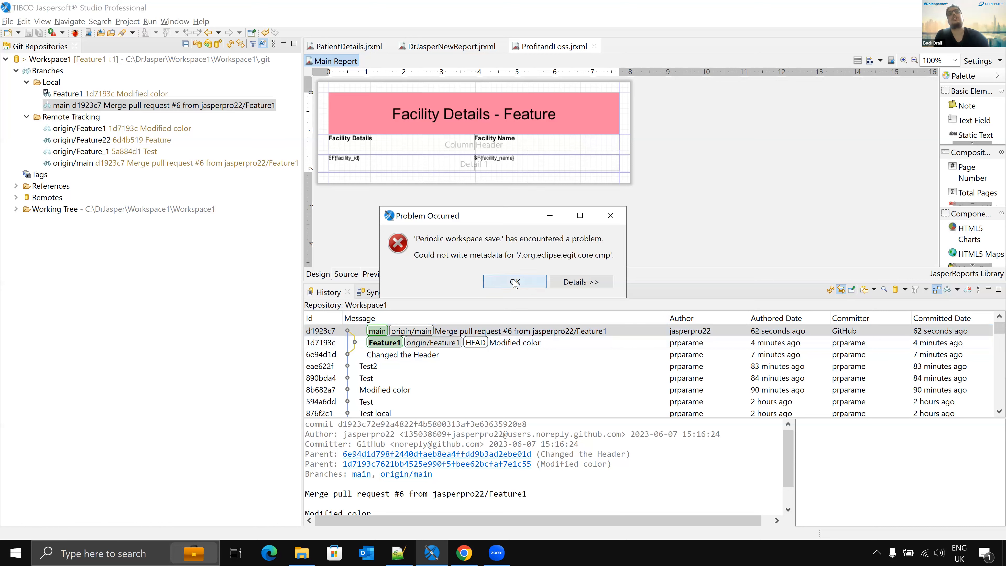
{"action": "left_click", "coordinate": [515, 282]}
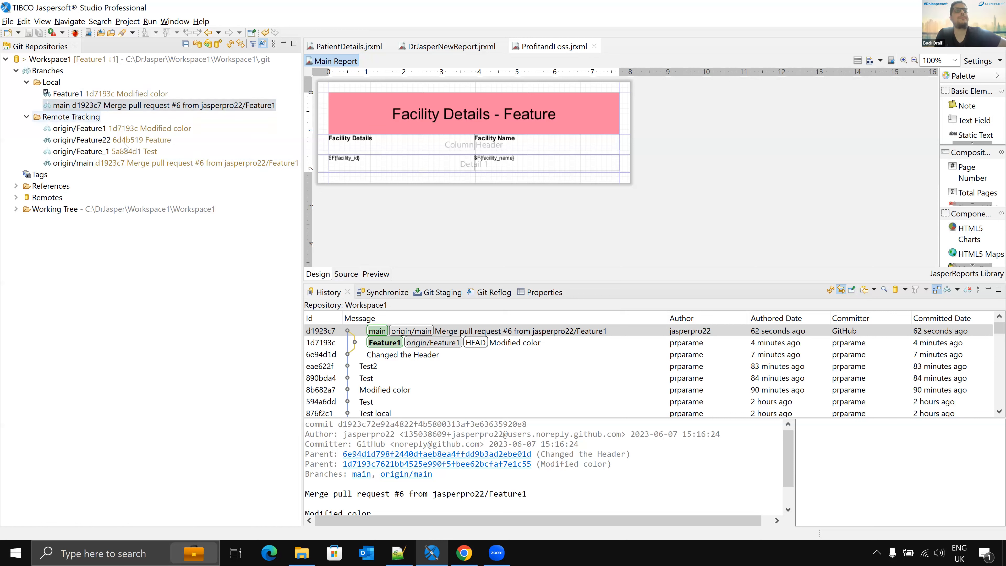
Step: Switch the workspace to C:\DrJasper\Workspace_New_Git_Repo and accept the restart
{"action": "left_click", "coordinate": [145, 62]}
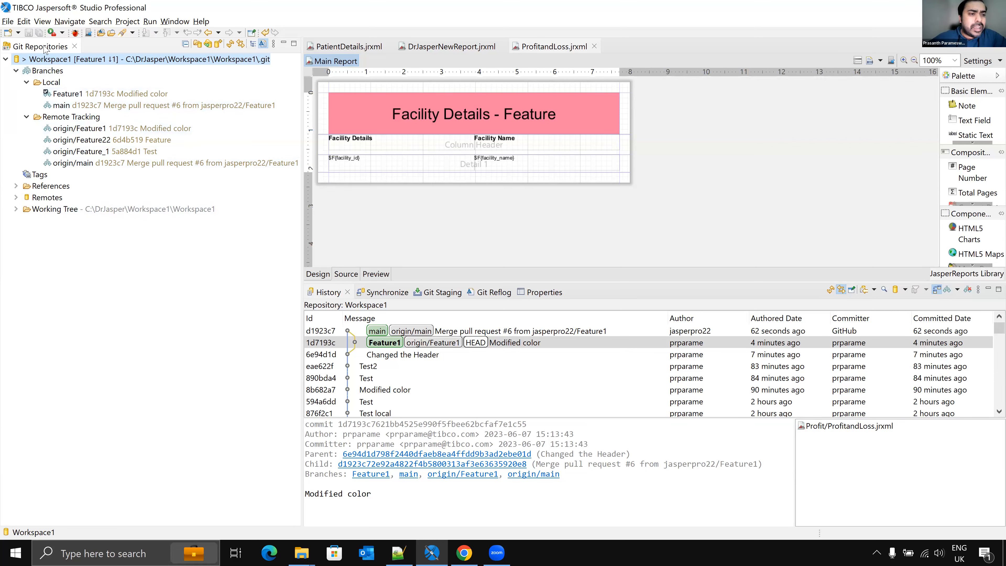
{"action": "left_click", "coordinate": [8, 22]}
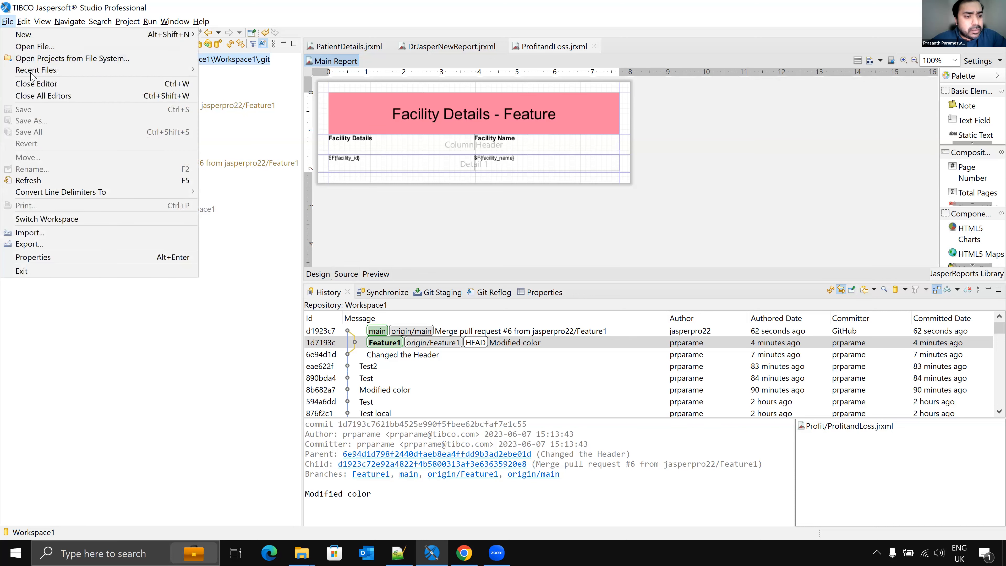
{"action": "left_click", "coordinate": [55, 224]}
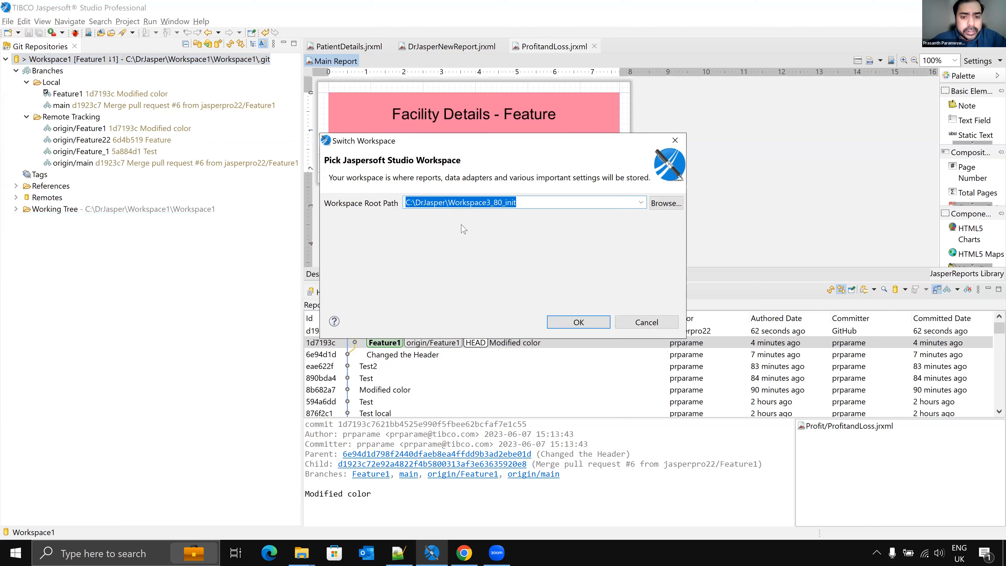
{"action": "left_click", "coordinate": [660, 203]}
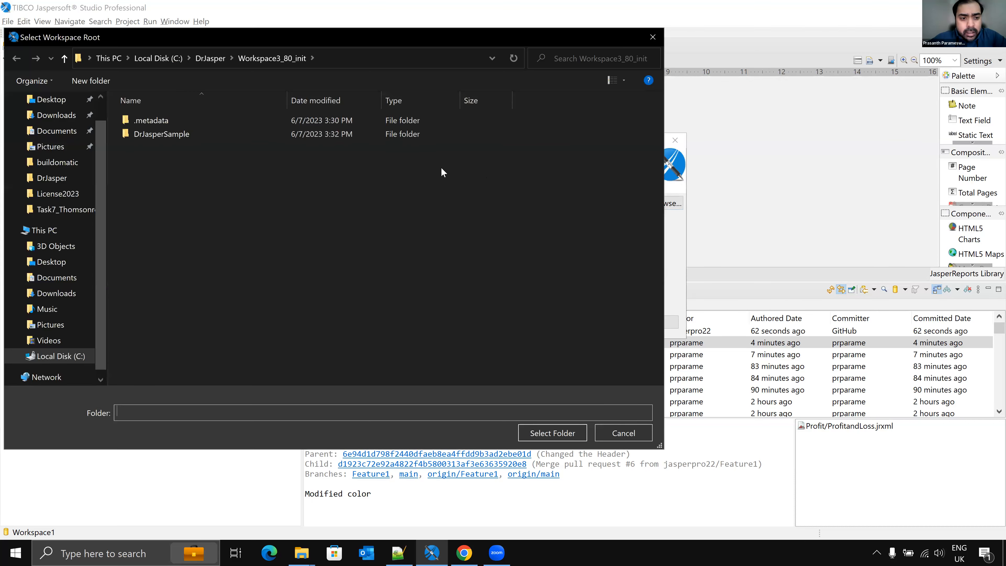
{"action": "left_click", "coordinate": [209, 58]}
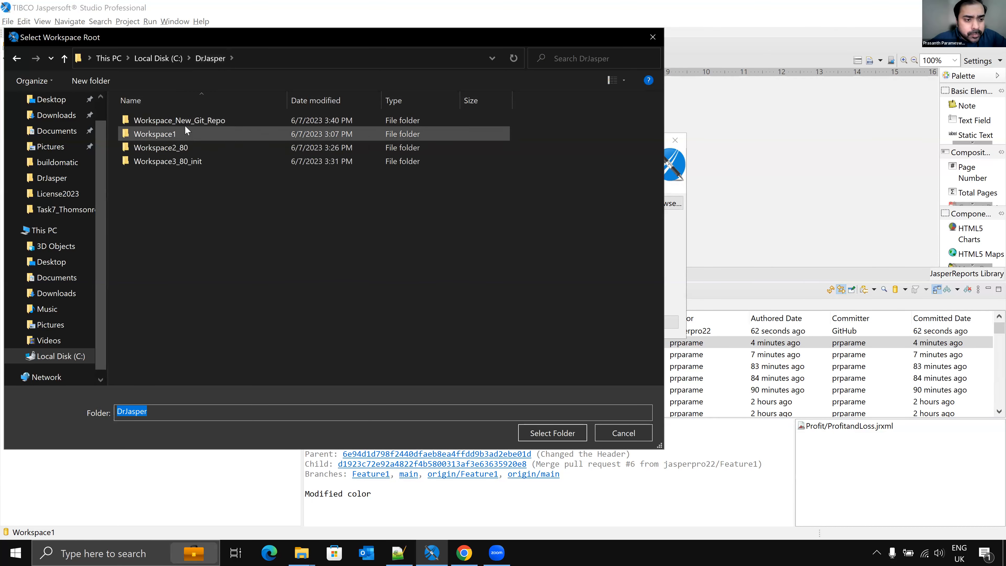
{"action": "double_click", "coordinate": [193, 120]}
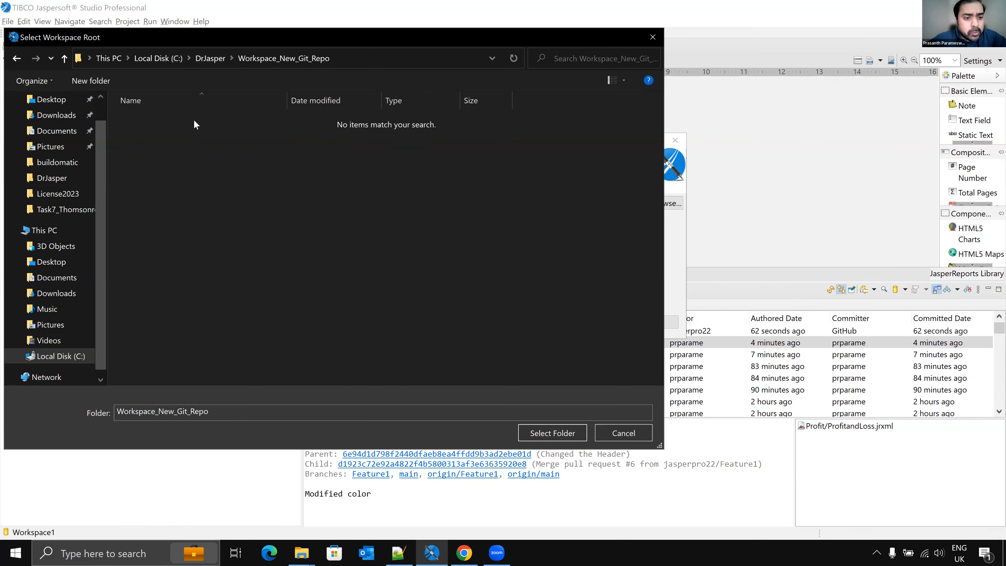
{"action": "left_click", "coordinate": [564, 433]}
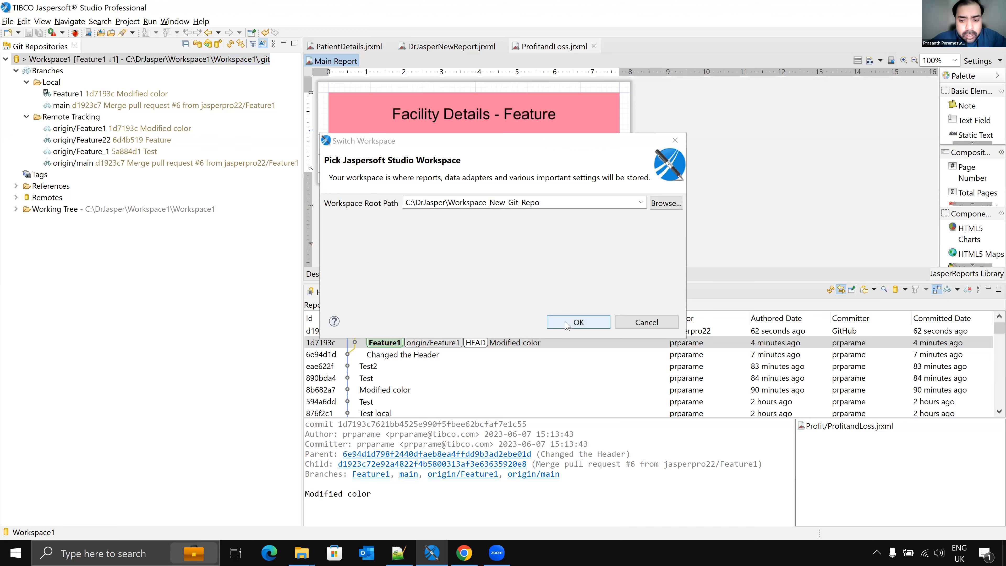
{"action": "left_click", "coordinate": [577, 322]}
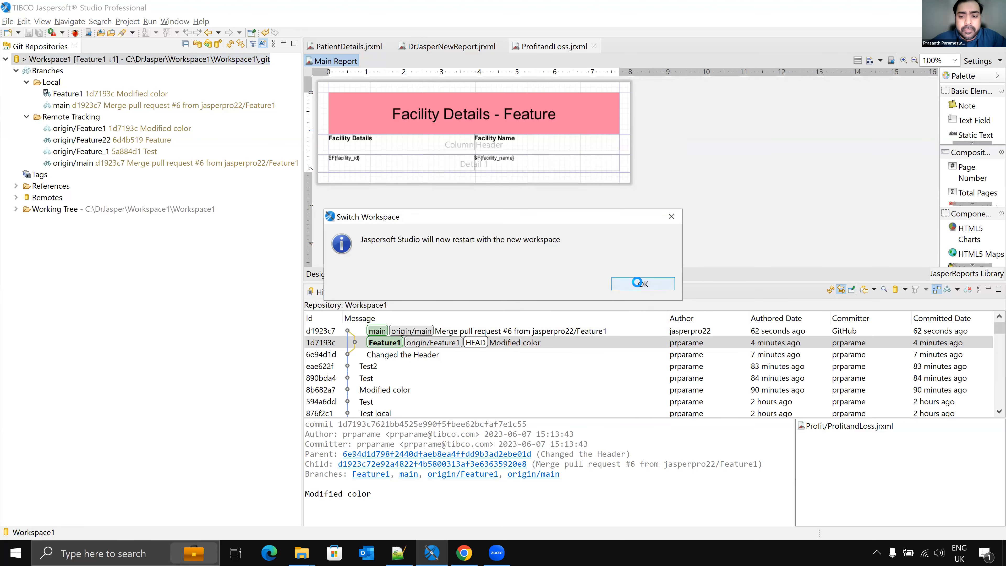
{"action": "left_click", "coordinate": [639, 283]}
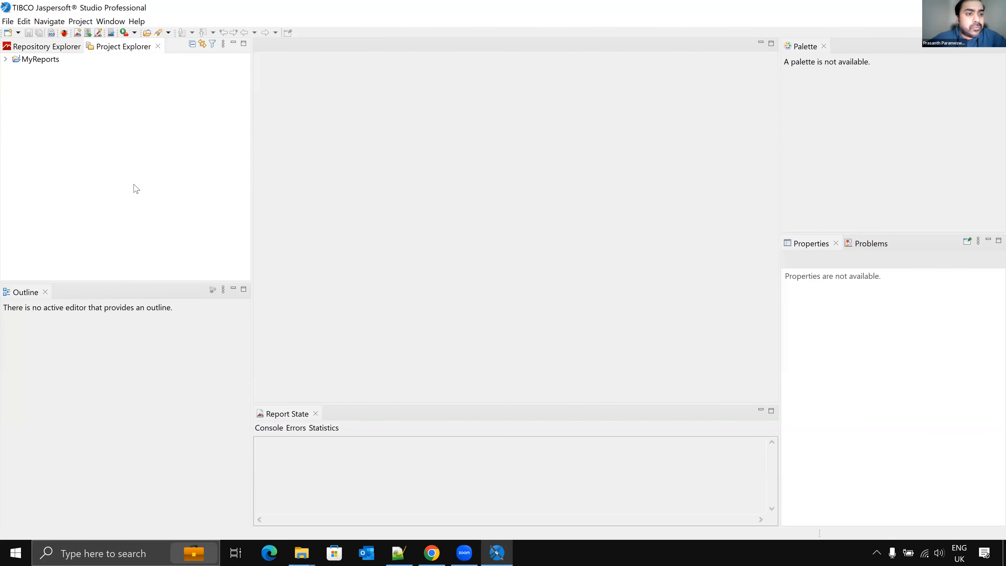
{"action": "left_click", "coordinate": [117, 26]}
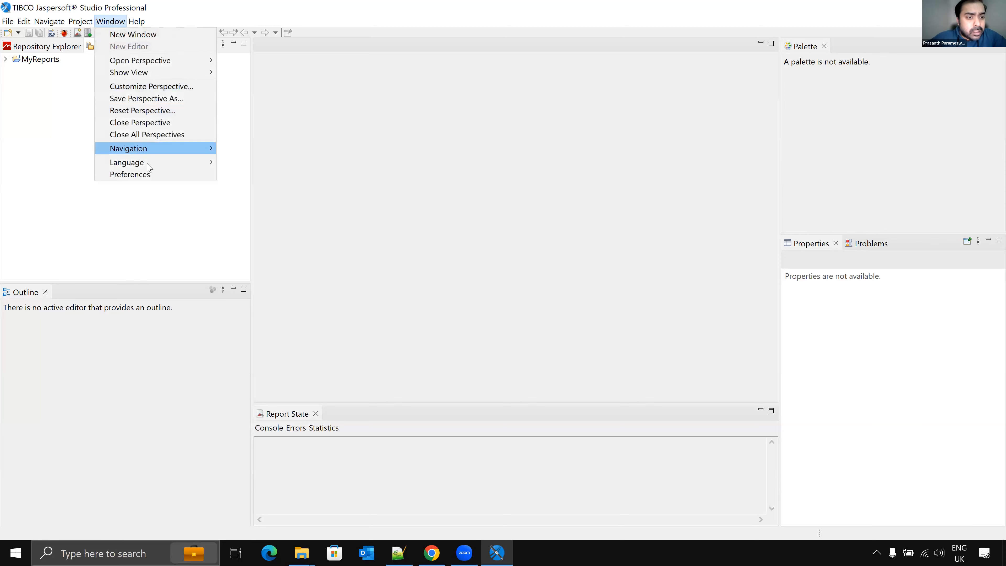
{"action": "mouse_move", "coordinate": [139, 22]}
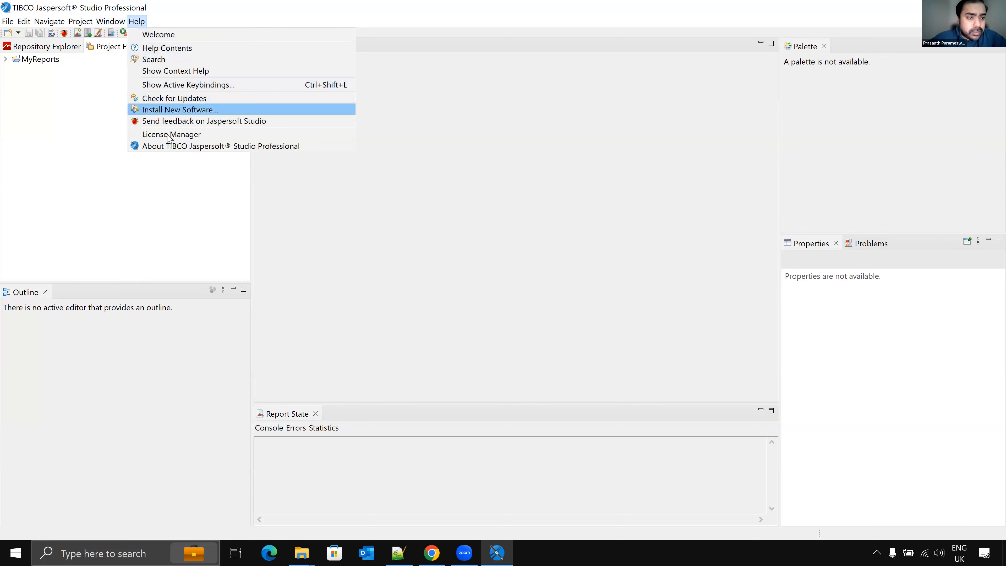
Step: Open the About dialog to check the Jaspersoft Studio version, then close it
{"action": "left_click", "coordinate": [169, 147]}
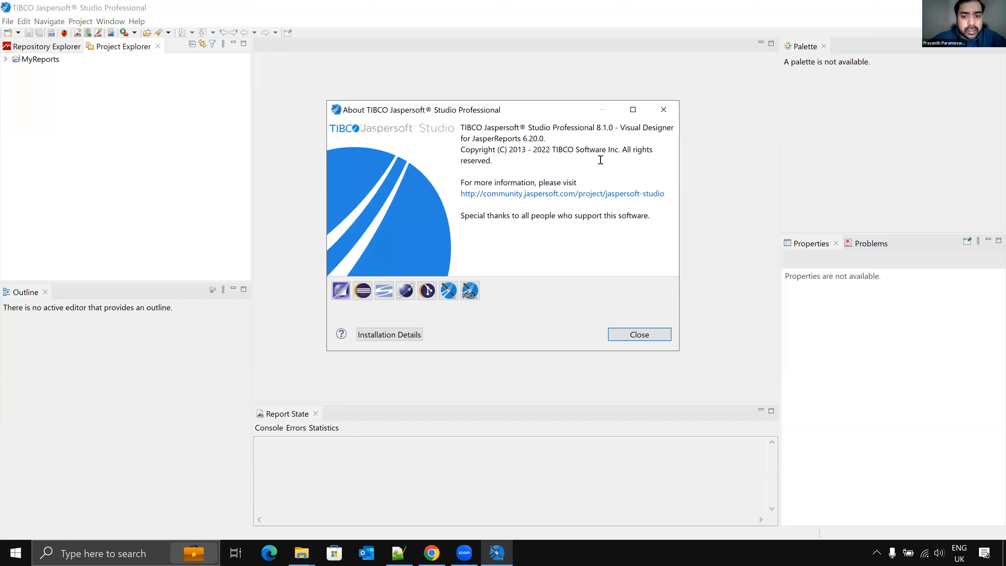
{"action": "left_click", "coordinate": [634, 336]}
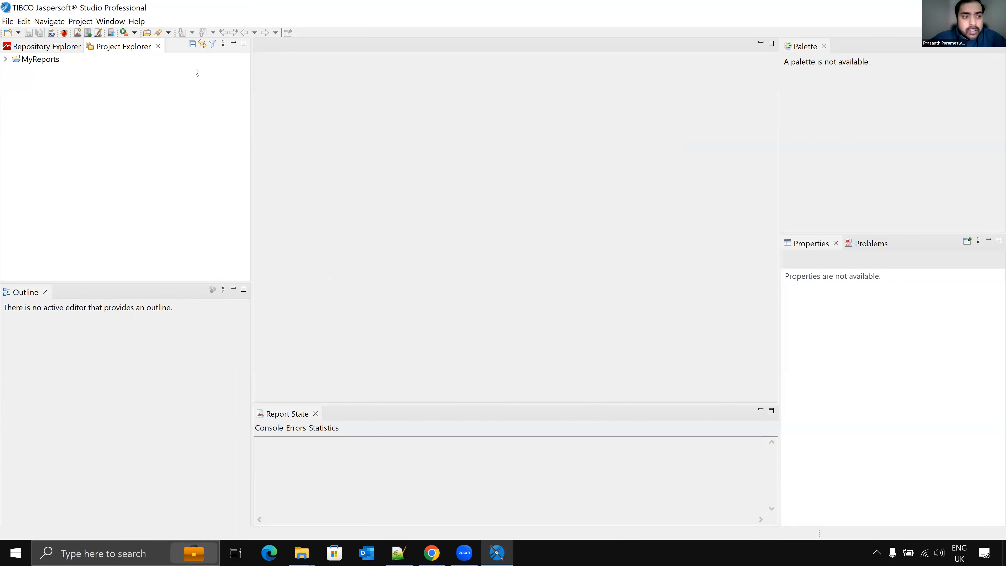
Step: Delete the MyReports project from the workspace, including its project contents on disk
{"action": "left_click", "coordinate": [27, 61]}
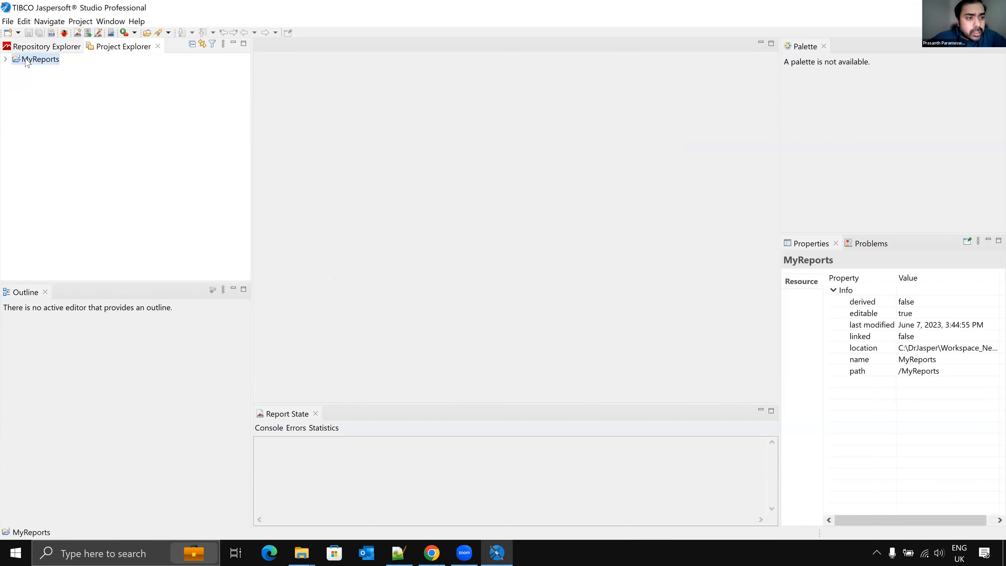
{"action": "right_click", "coordinate": [27, 61]}
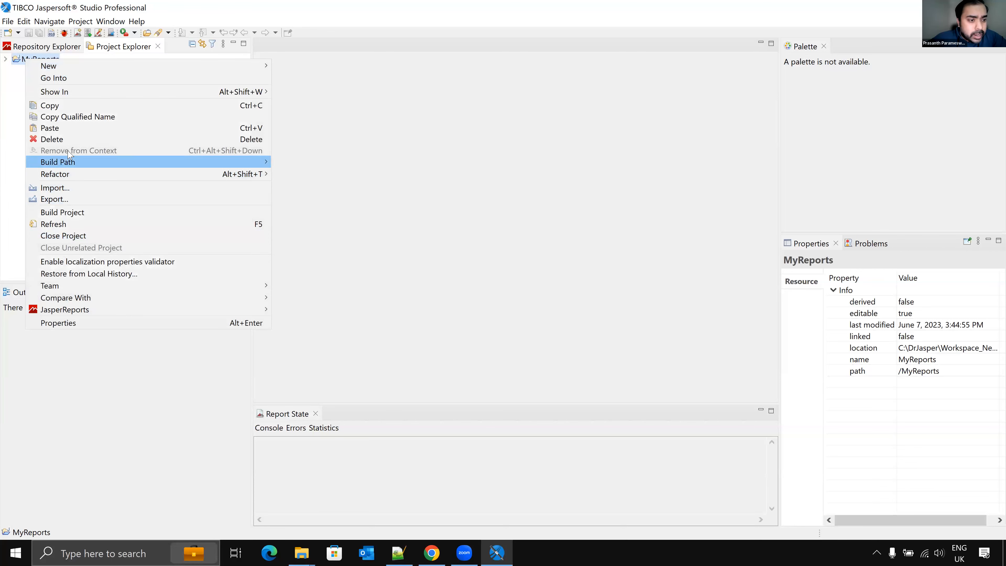
{"action": "left_click", "coordinate": [67, 140]}
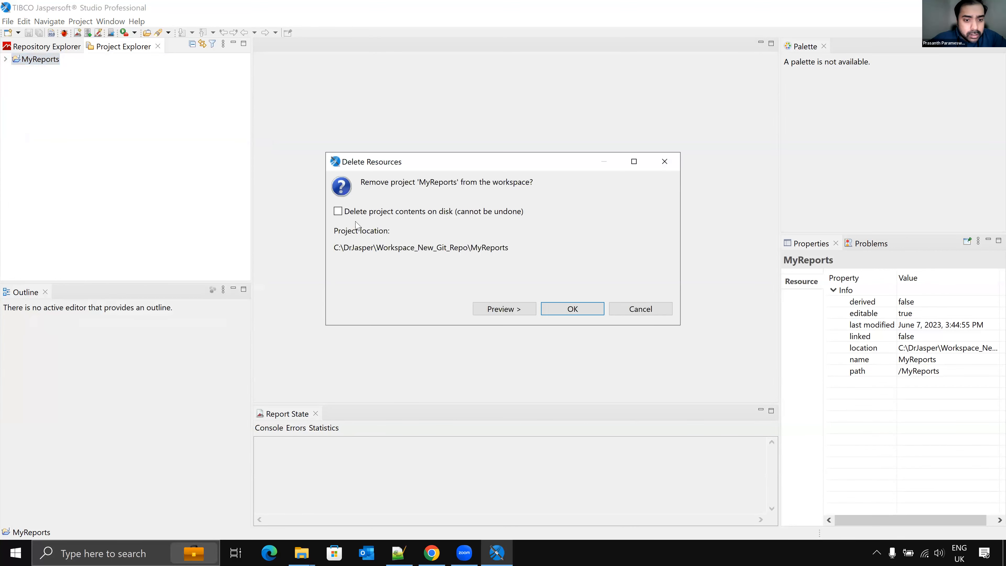
{"action": "left_click", "coordinate": [339, 212]}
{"action": "left_click", "coordinate": [565, 311]}
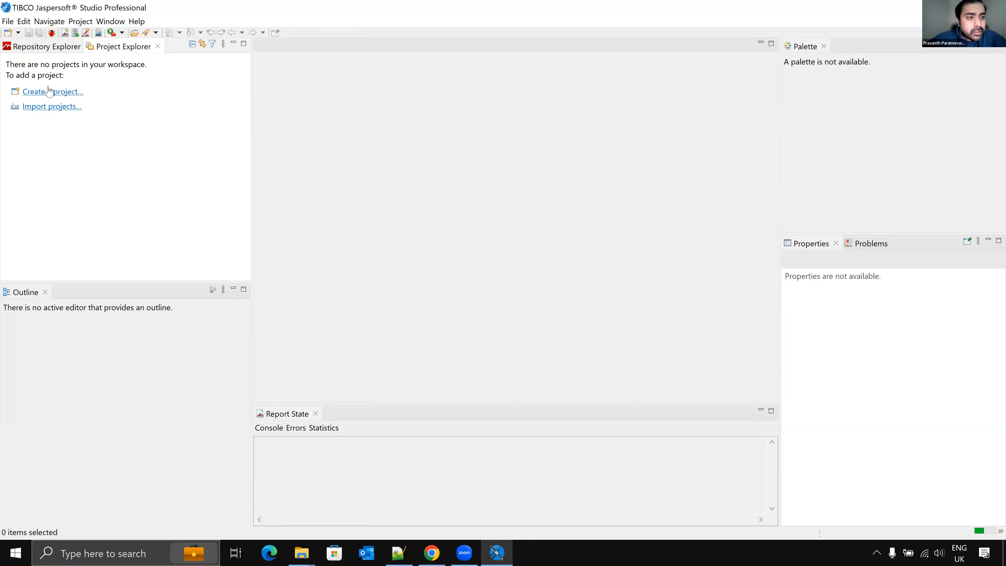
Step: Create a new JasperReports Project named DrJasper
{"action": "left_click", "coordinate": [46, 92]}
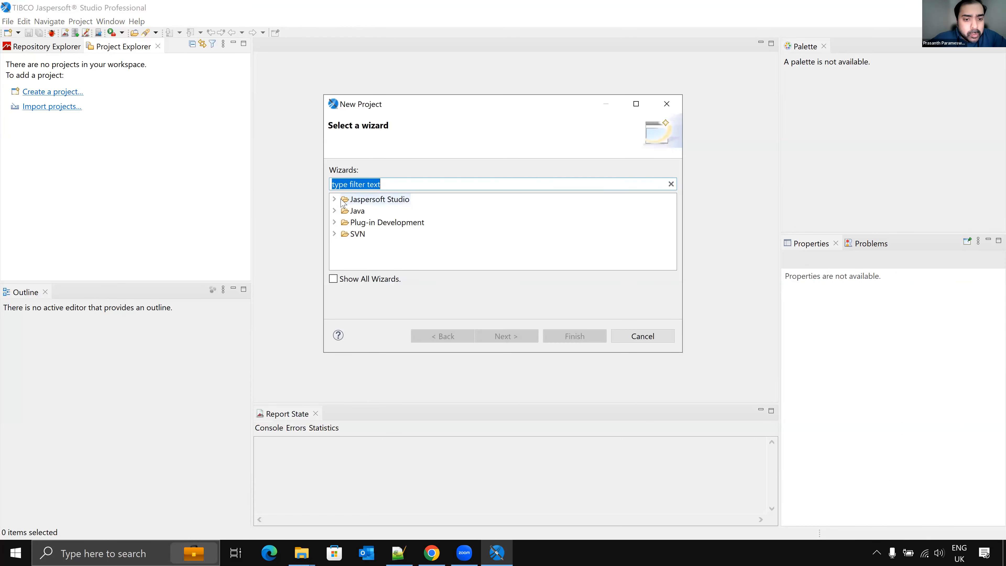
{"action": "left_click", "coordinate": [336, 199]}
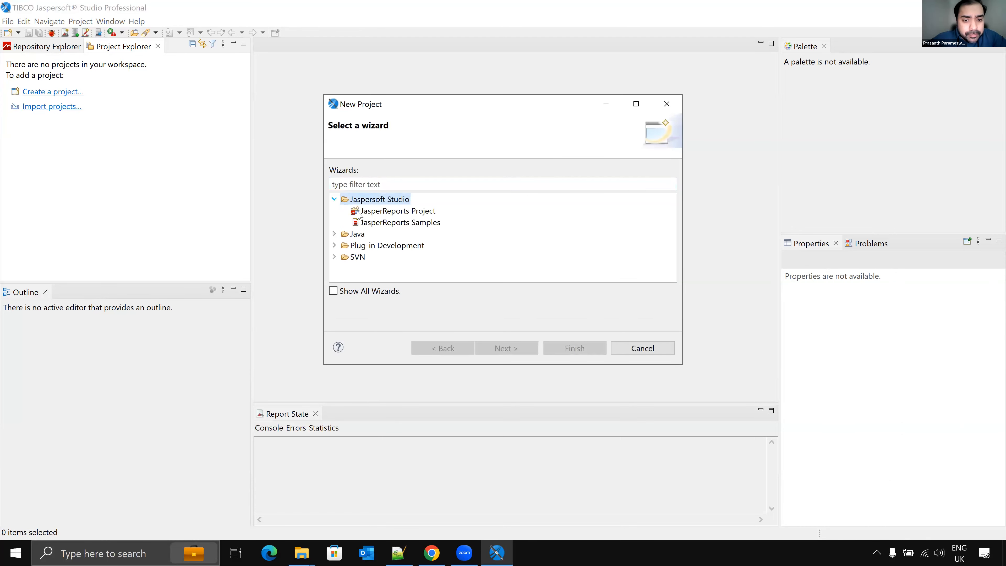
{"action": "double_click", "coordinate": [390, 215]}
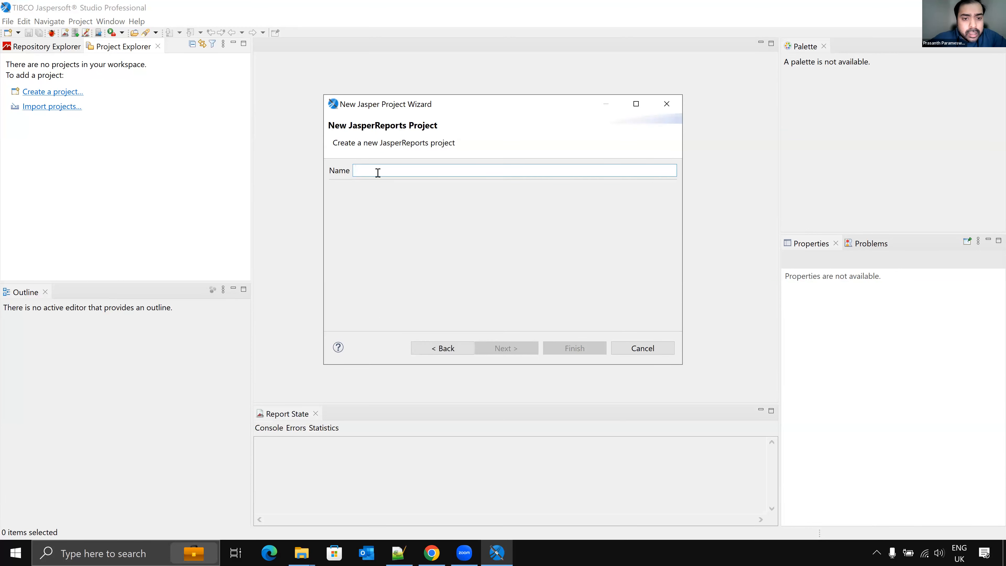
{"action": "type", "text": "Dr"}
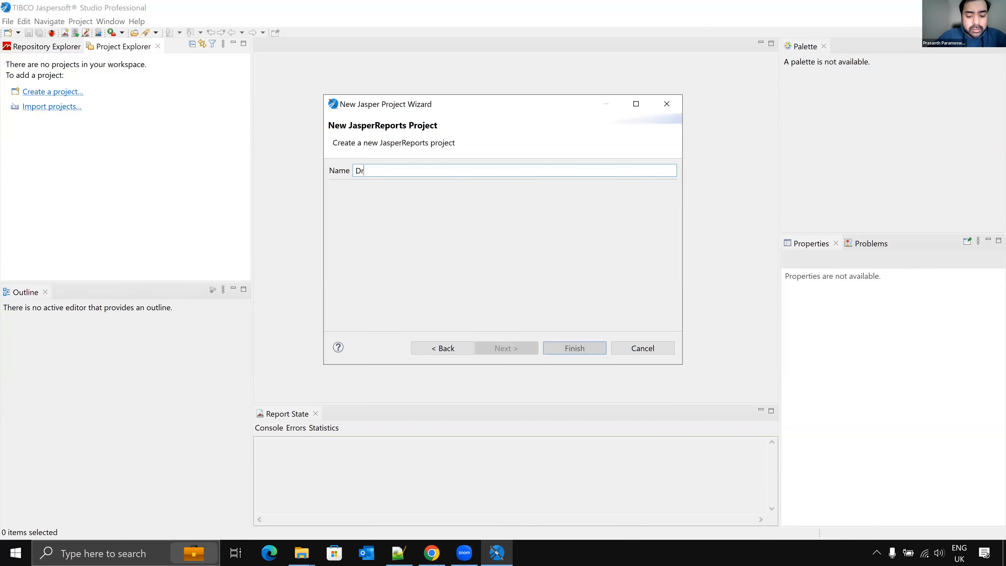
{"action": "type", "text": "Jasper"}
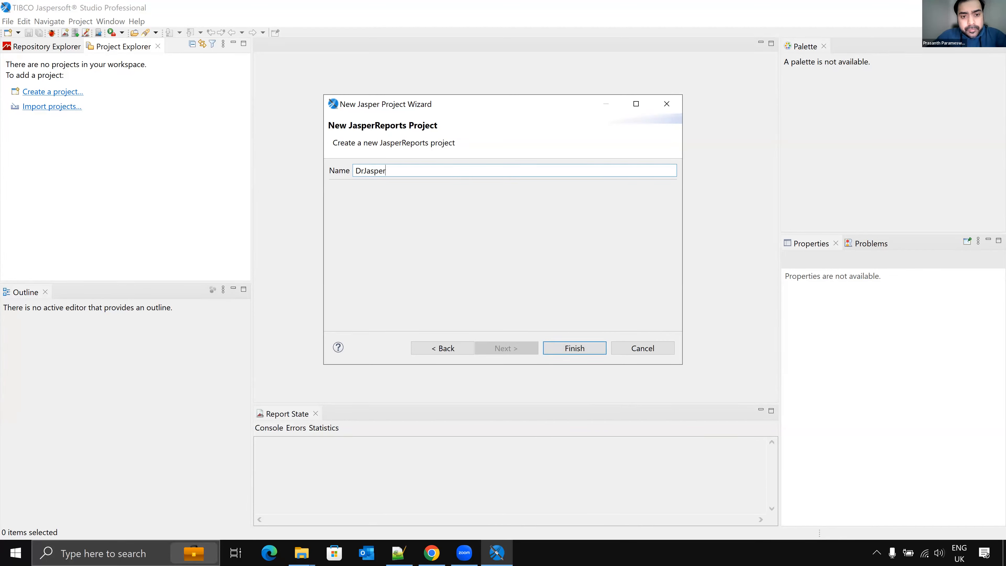
{"action": "type", "text": "Ses"}
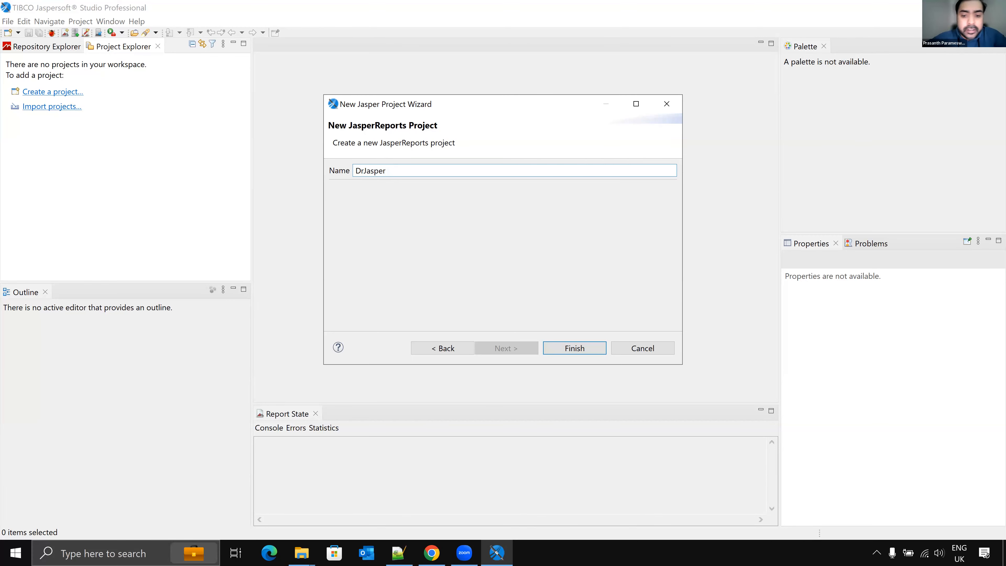
{"action": "left_click", "coordinate": [568, 350]}
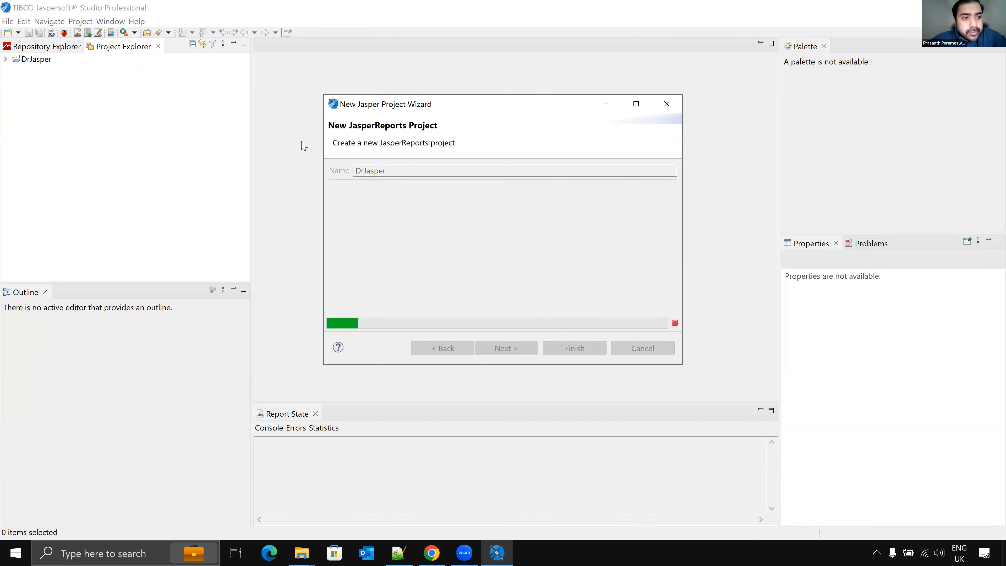
Step: Add a new Blank A4 Jasper report named DrJaspersoft.jrxml to the DrJasper project
{"action": "left_click", "coordinate": [6, 60]}
{"action": "right_click", "coordinate": [23, 60]}
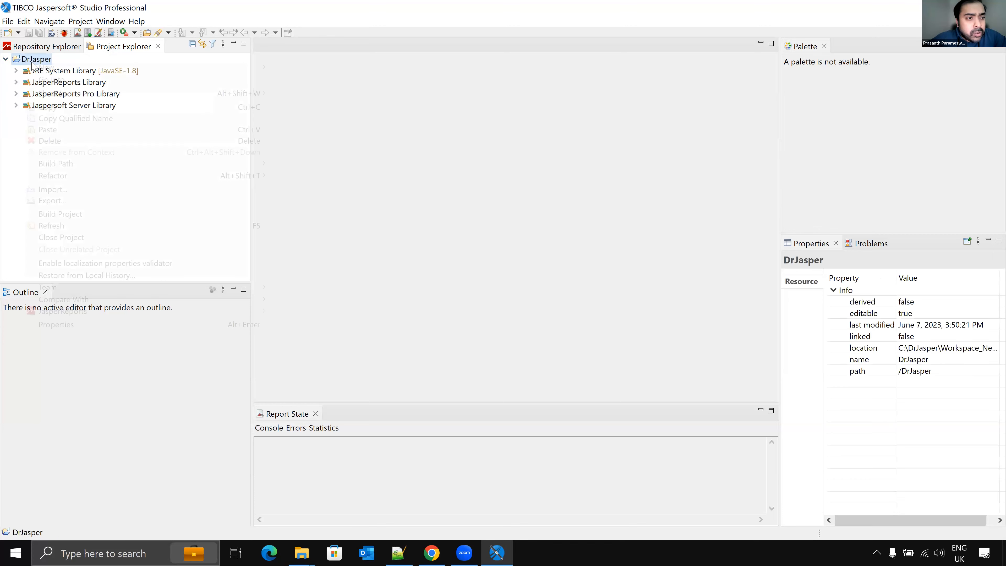
{"action": "mouse_move", "coordinate": [195, 75]}
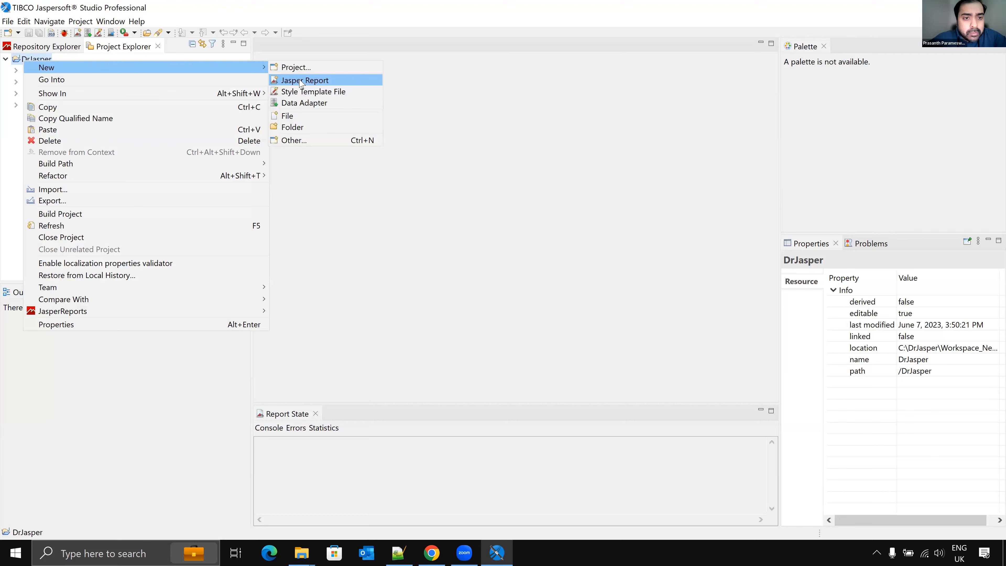
{"action": "left_click", "coordinate": [301, 82]}
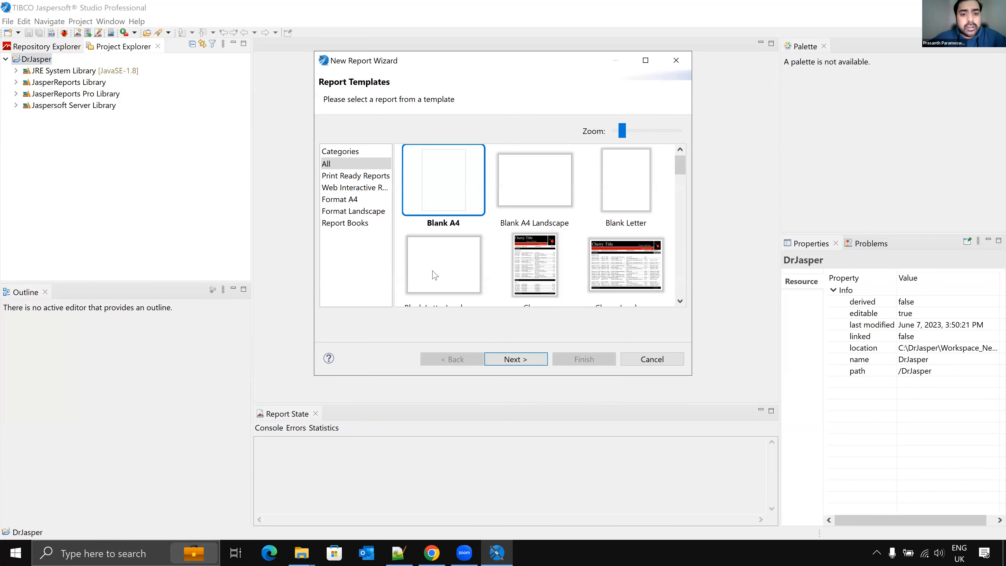
{"action": "key", "text": "Return"}
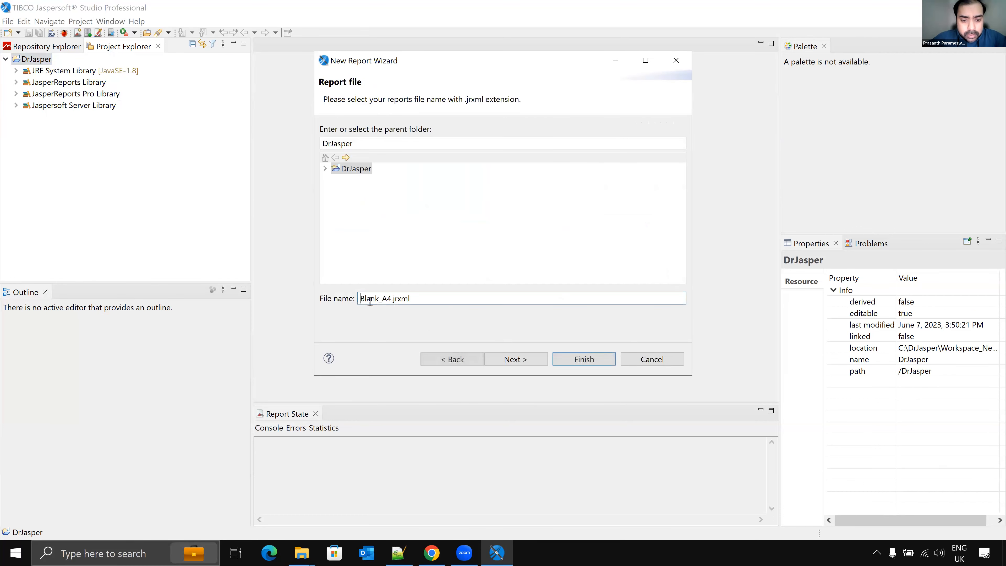
{"action": "double_click", "coordinate": [390, 298]}
{"action": "type", "text": "Dr"}
{"action": "type", "text": "jaspersof"}
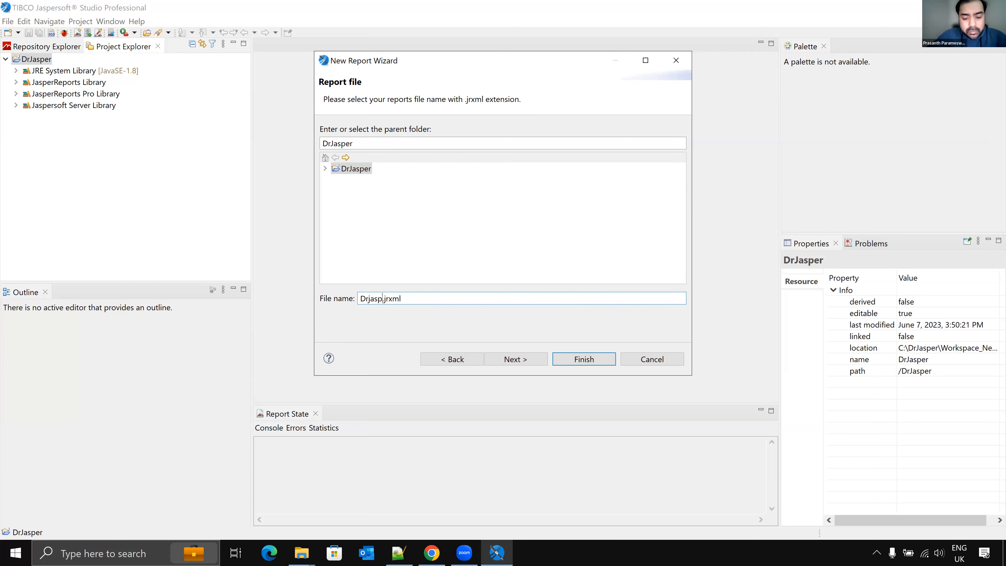
{"action": "type", "text": "t"}
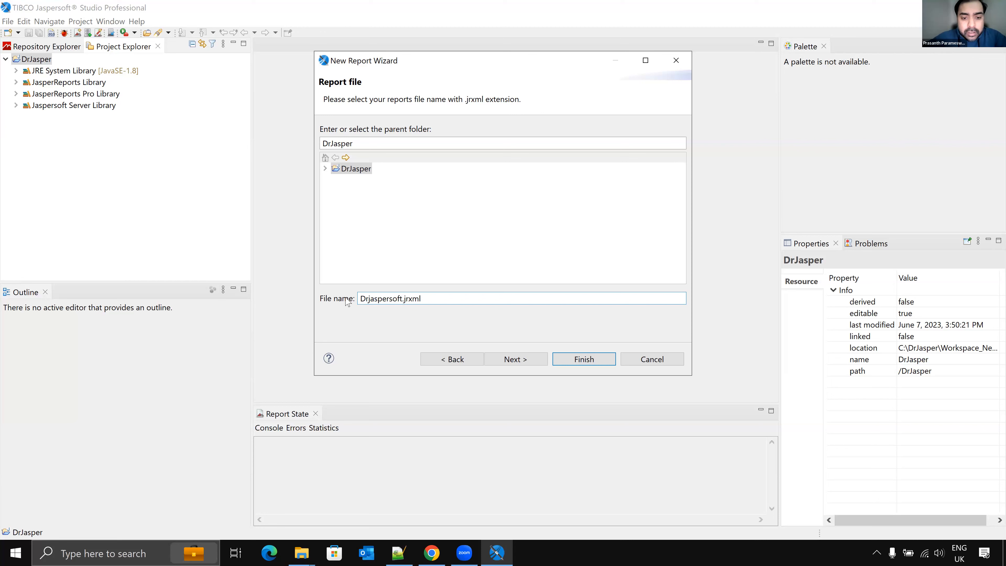
{"action": "left_click", "coordinate": [371, 300]}
{"action": "key", "text": "BackSpace"}
{"action": "type", "text": "J"}
{"action": "left_click", "coordinate": [513, 358]}
{"action": "left_click", "coordinate": [577, 359]}
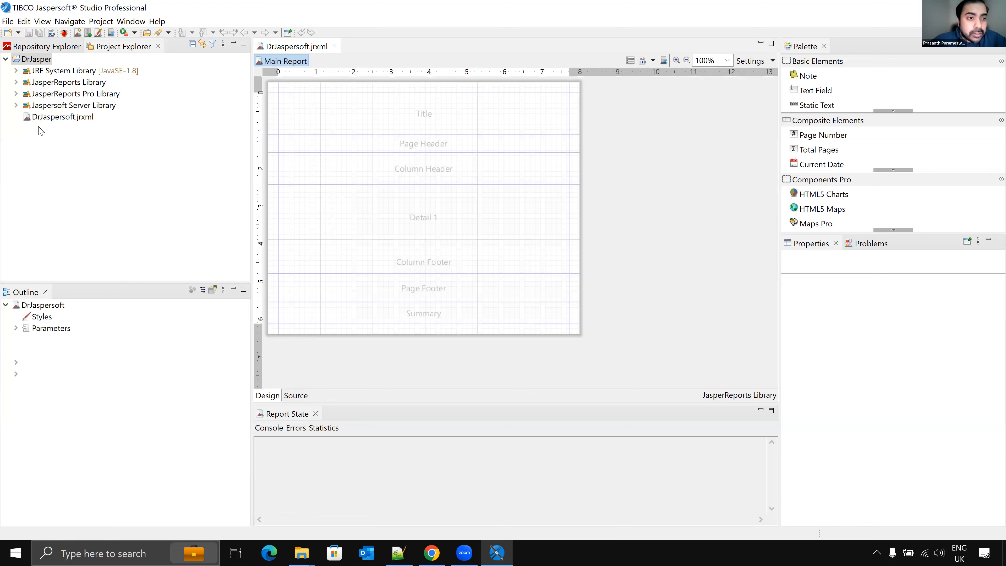
Step: Open the DrJasper project properties and show its location folder in File Explorer
{"action": "right_click", "coordinate": [38, 60]}
{"action": "left_click", "coordinate": [100, 326]}
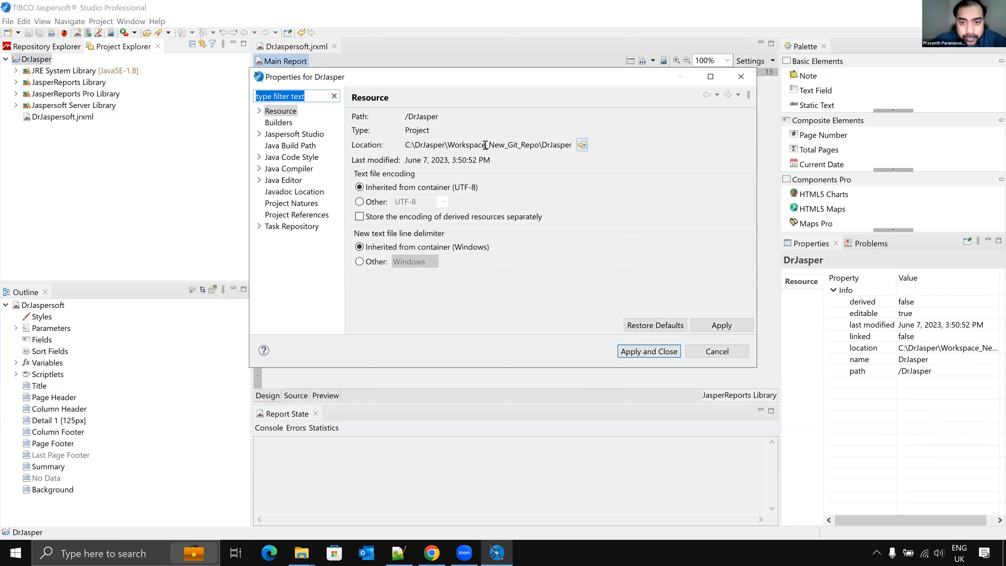
{"action": "left_click_drag", "start_coordinate": [409, 146], "coordinate": [557, 147]}
{"action": "left_click", "coordinate": [582, 146]}
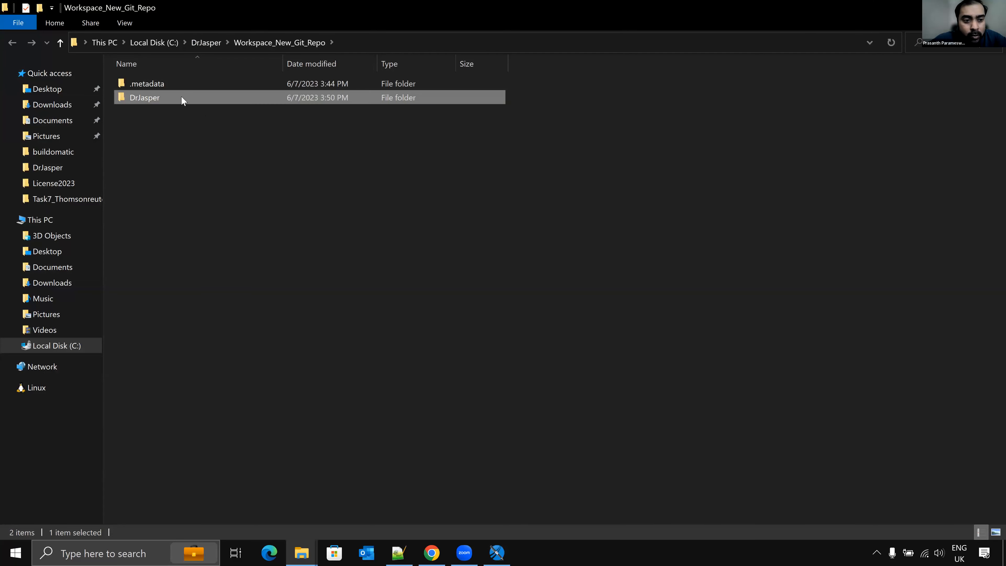
{"action": "double_click", "coordinate": [181, 98]}
{"action": "key", "text": "alt+d"}
{"action": "key", "text": "ctrl+c"}
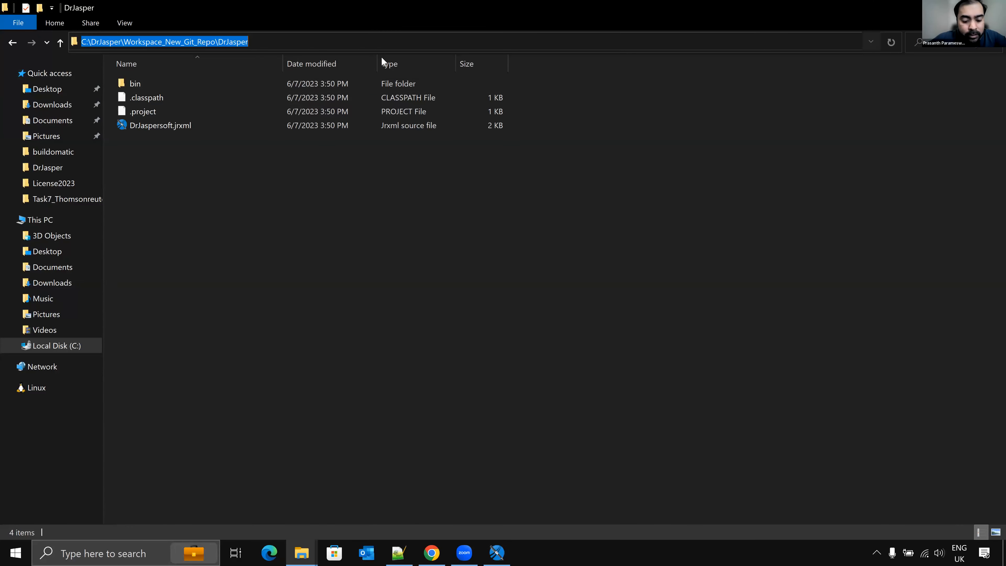
Step: Paste the project folder path into a new Notepad++ line, then return and close the project properties
{"action": "left_click", "coordinate": [399, 552]}
{"action": "key", "text": "Return"}
{"action": "key", "text": "Return"}
{"action": "key", "text": "ctrl+v"}
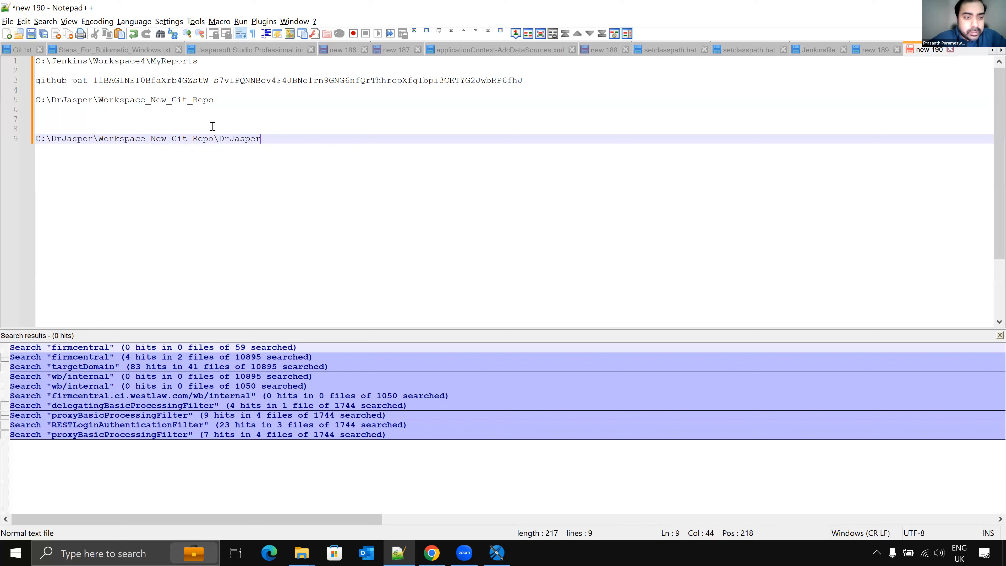
{"action": "key", "text": "alt+Tab"}
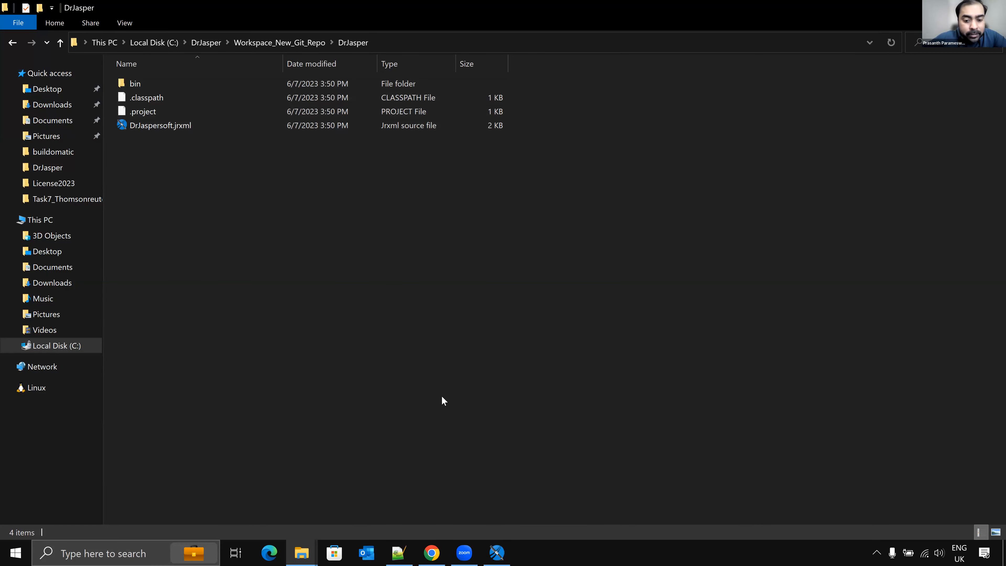
{"action": "left_click", "coordinate": [497, 553]}
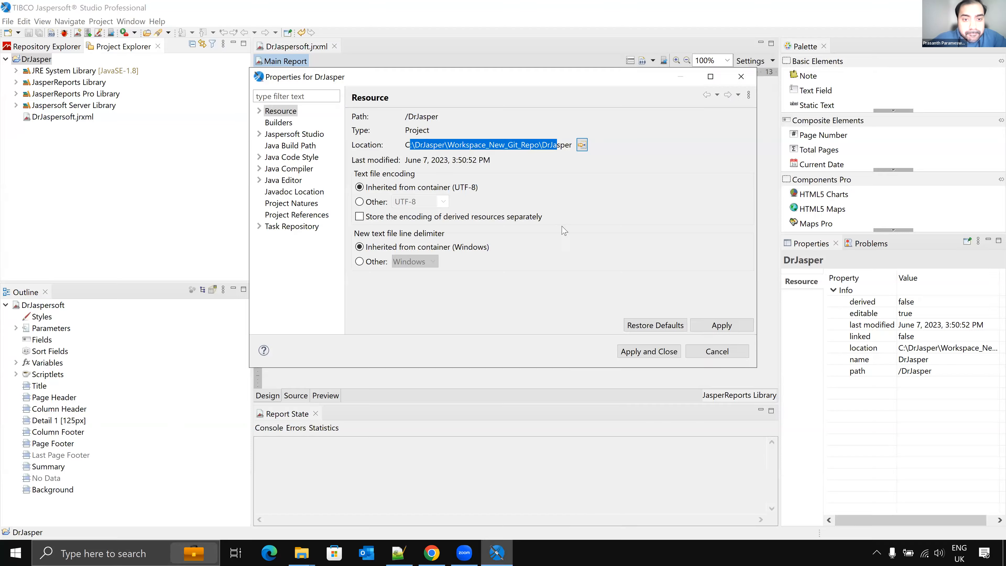
{"action": "left_click", "coordinate": [717, 352]}
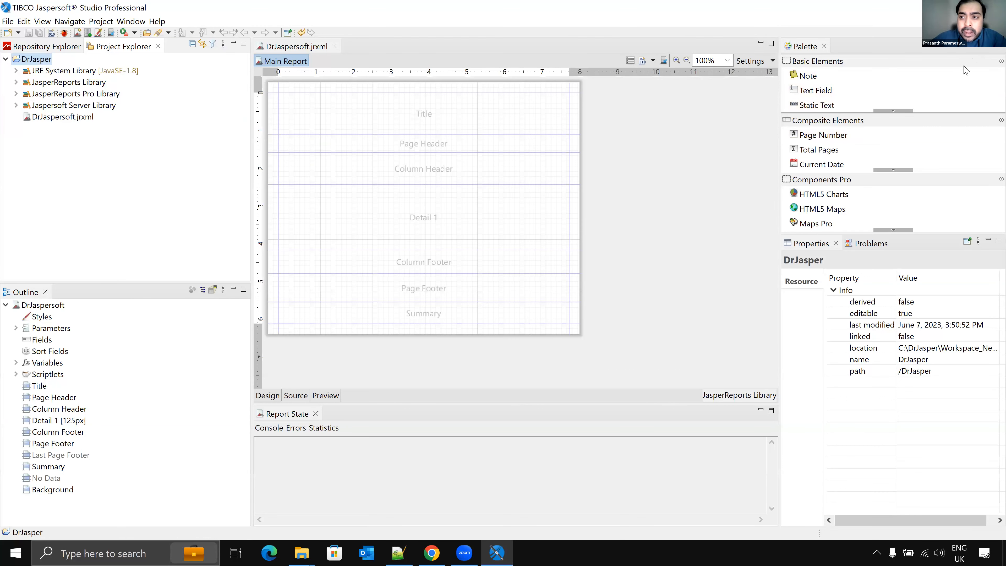
Step: Open the Git perspective
{"action": "left_click", "coordinate": [980, 33]}
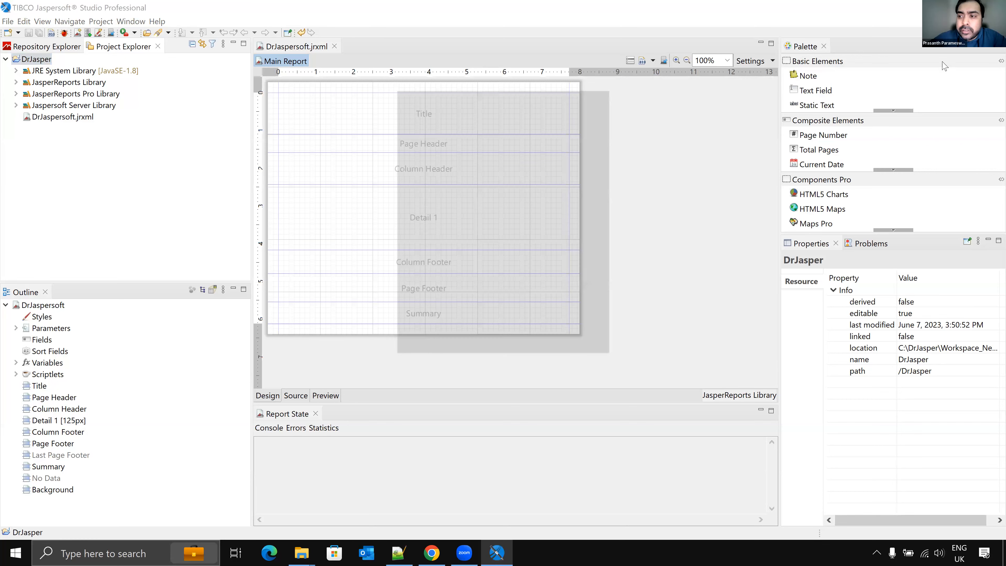
{"action": "left_click", "coordinate": [443, 117]}
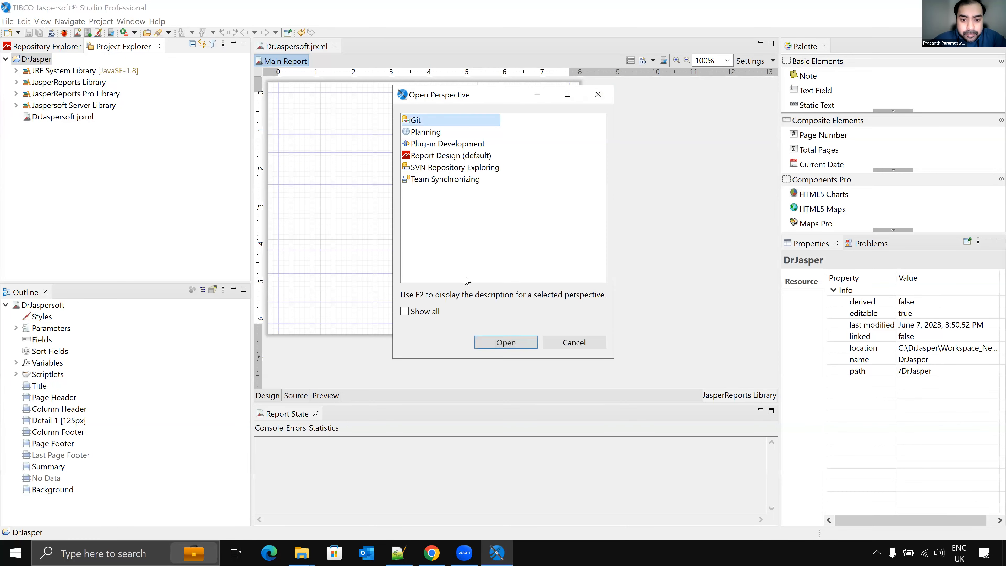
{"action": "left_click", "coordinate": [506, 344]}
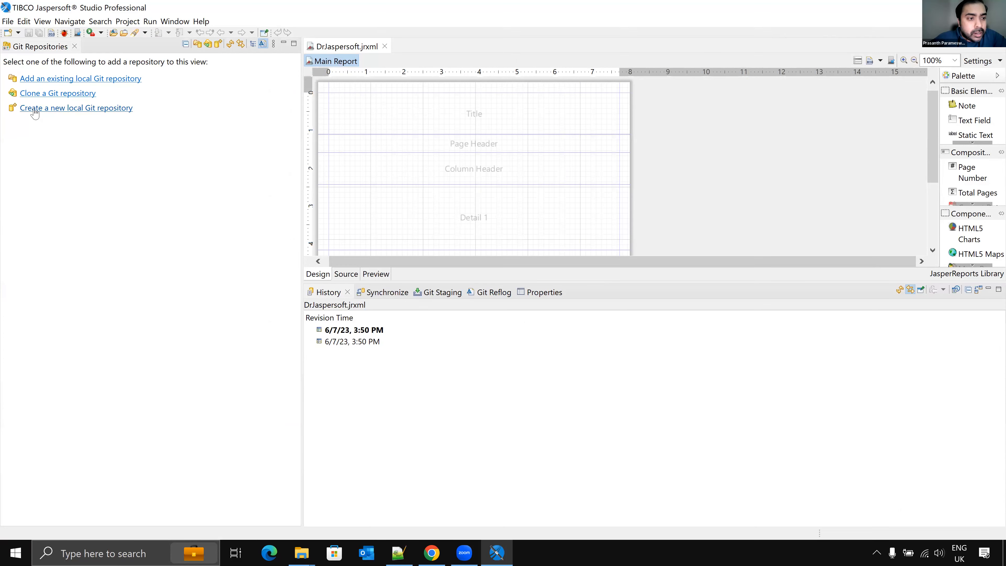
Step: Create a new local Git repository in the project folder C:\DrJasper\Workspace_New_Git_Repo\DrJasper, copying the path from Notepad++
{"action": "left_click", "coordinate": [77, 113]}
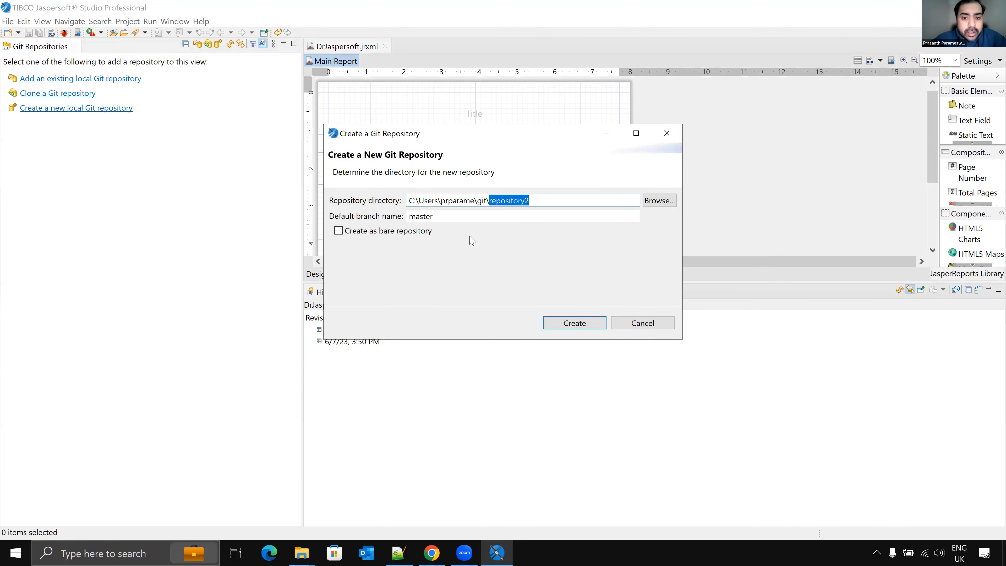
{"action": "left_click", "coordinate": [397, 553]}
{"action": "left_click_drag", "start_coordinate": [261, 139], "coordinate": [13, 137]}
{"action": "key", "text": "ctrl+c"}
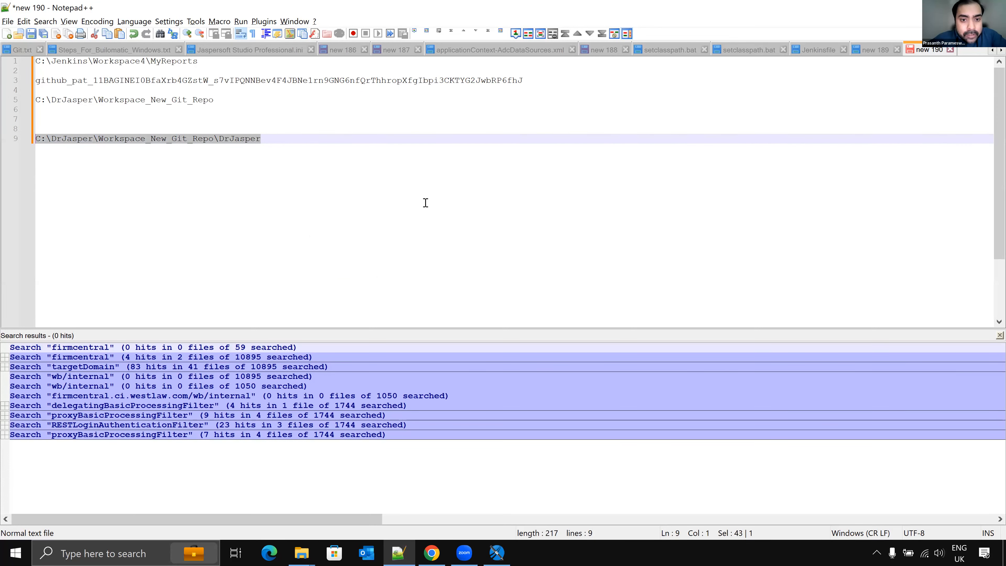
{"action": "key", "text": "alt+Tab"}
{"action": "left_click", "coordinate": [558, 200]}
{"action": "left_click_drag", "start_coordinate": [506, 201], "coordinate": [403, 193]}
{"action": "left_click", "coordinate": [528, 200]}
{"action": "key", "text": "ctrl+v"}
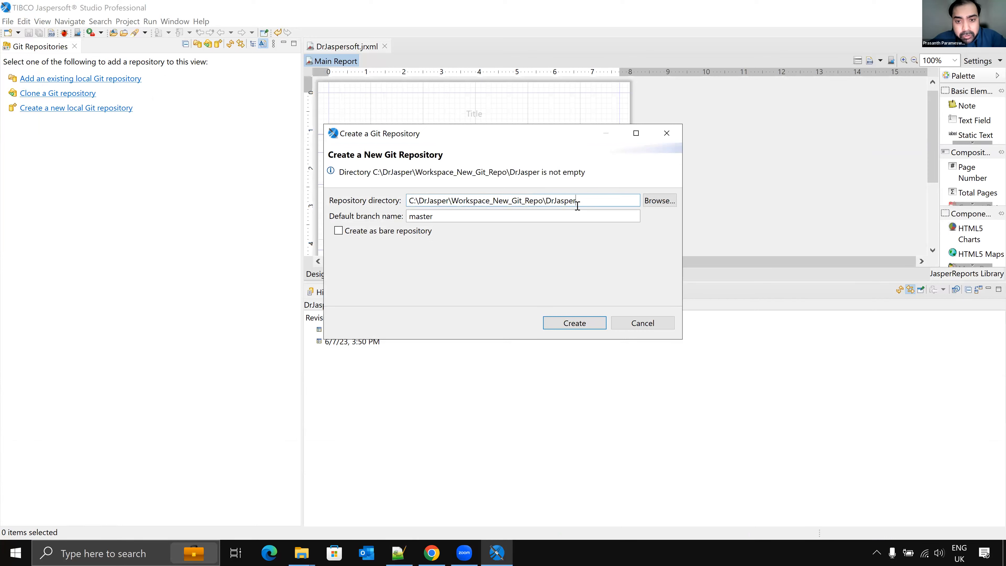
{"action": "left_click", "coordinate": [658, 201]}
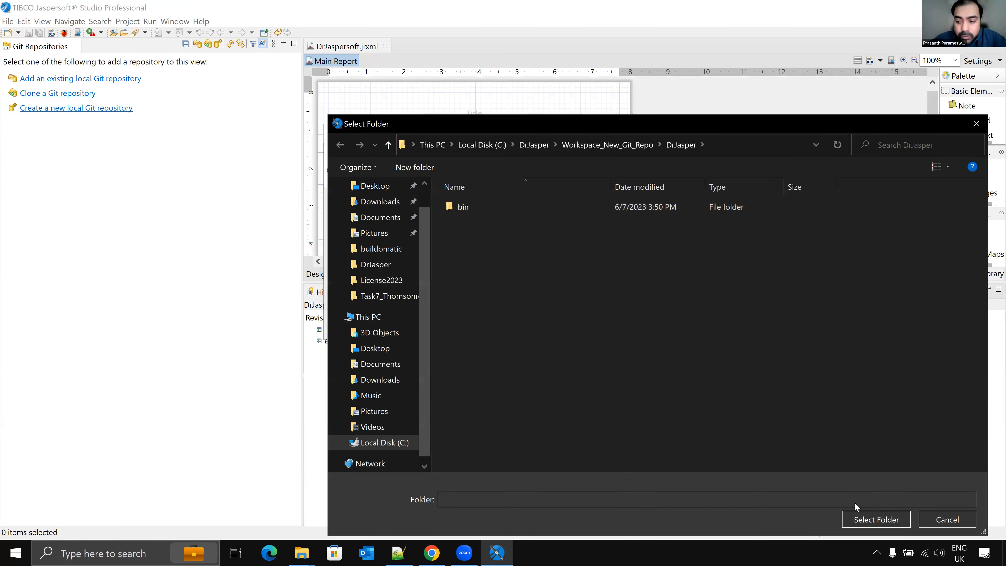
{"action": "left_click", "coordinate": [888, 519]}
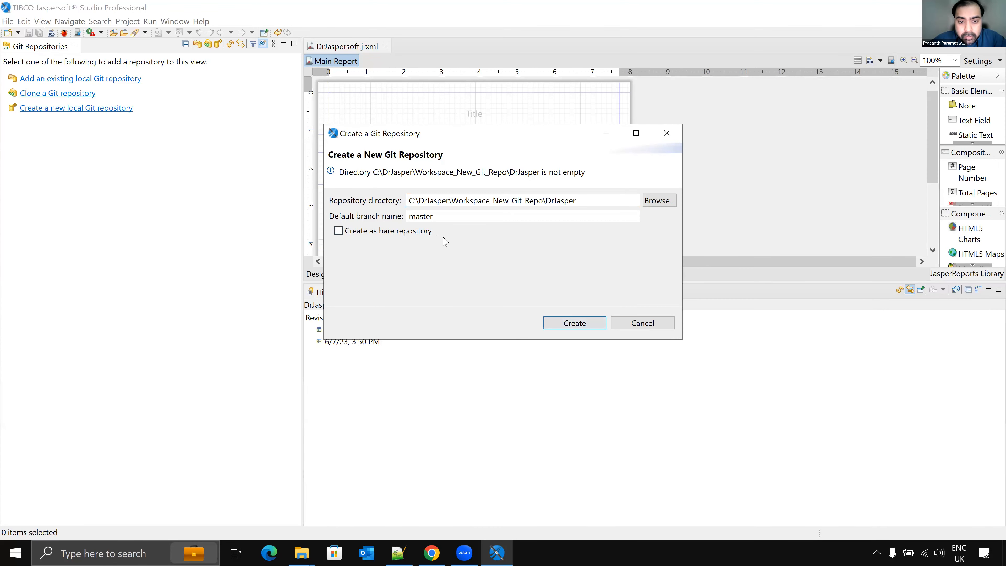
{"action": "left_click", "coordinate": [574, 323]}
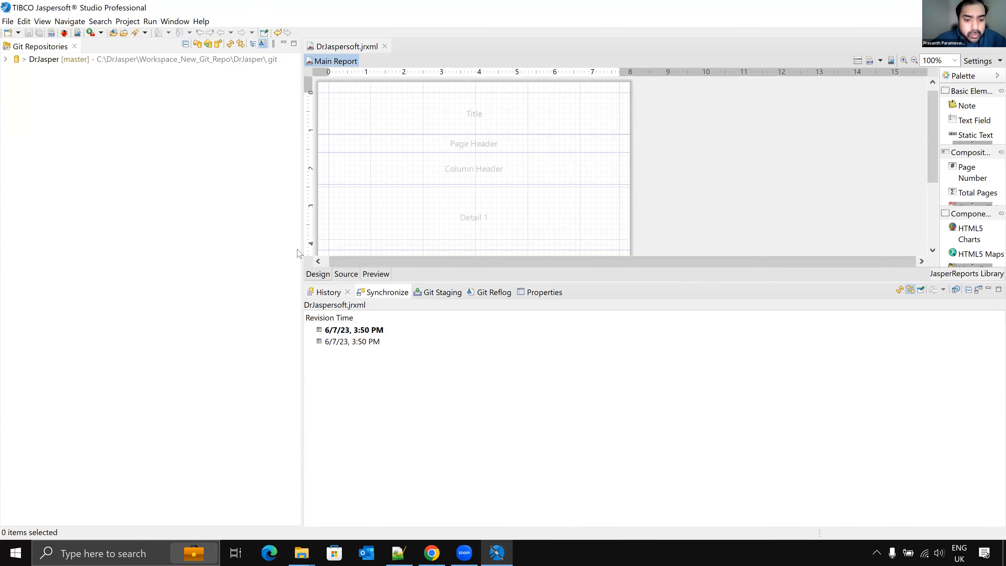
Step: Expand the DrJasper repository, select its working tree and open the Git Staging view
{"action": "left_click", "coordinate": [6, 59]}
{"action": "left_click", "coordinate": [51, 117]}
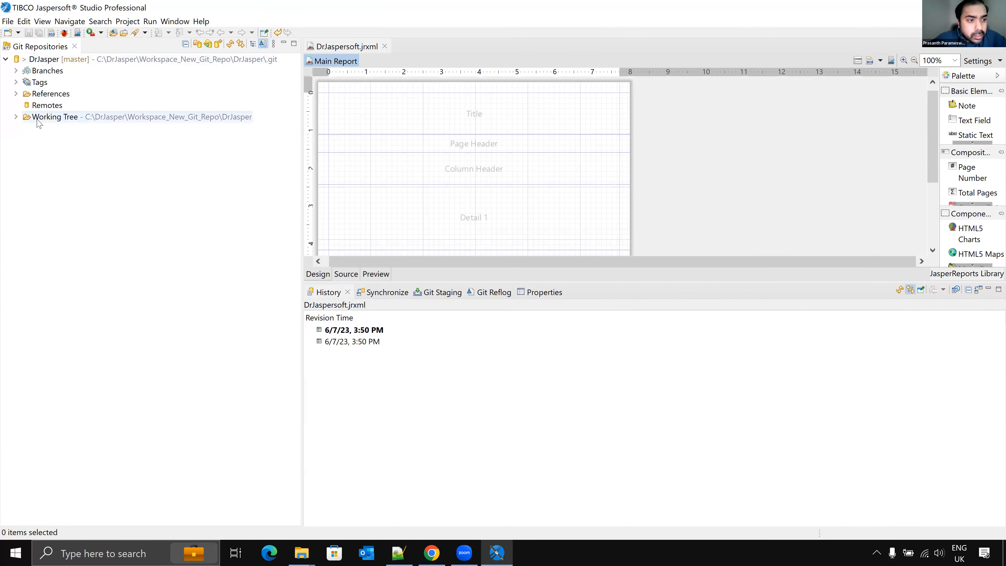
{"action": "left_click", "coordinate": [440, 293]}
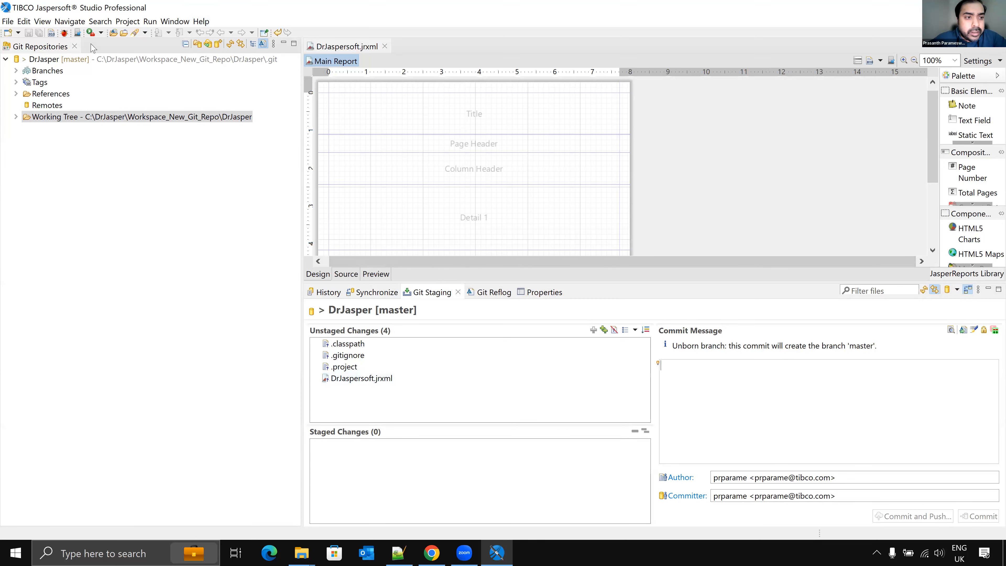
Step: Switch to the report design perspective and place a Static Text element in the Title band
{"action": "left_click", "coordinate": [984, 33]}
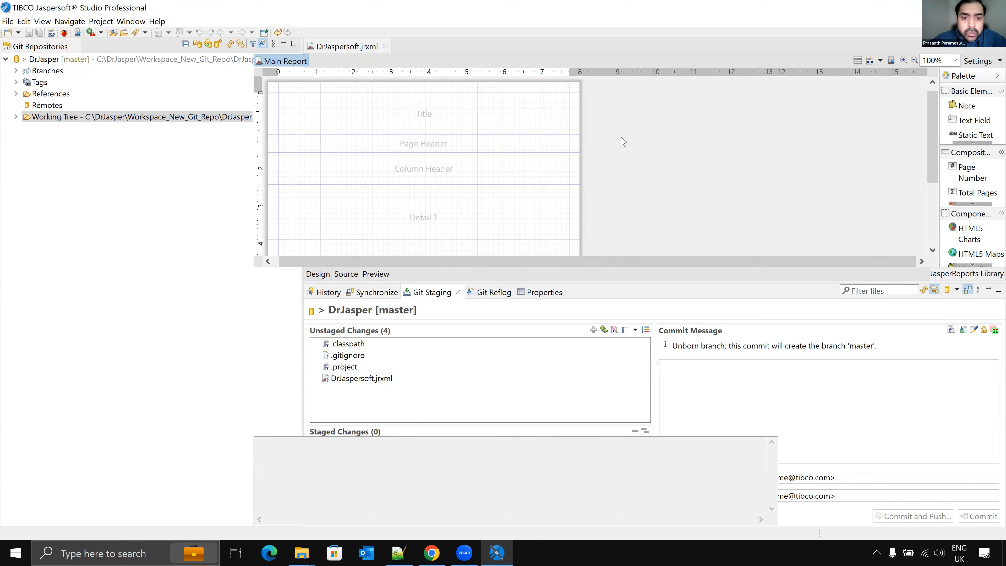
{"action": "left_click_drag", "start_coordinate": [907, 106], "coordinate": [442, 106]}
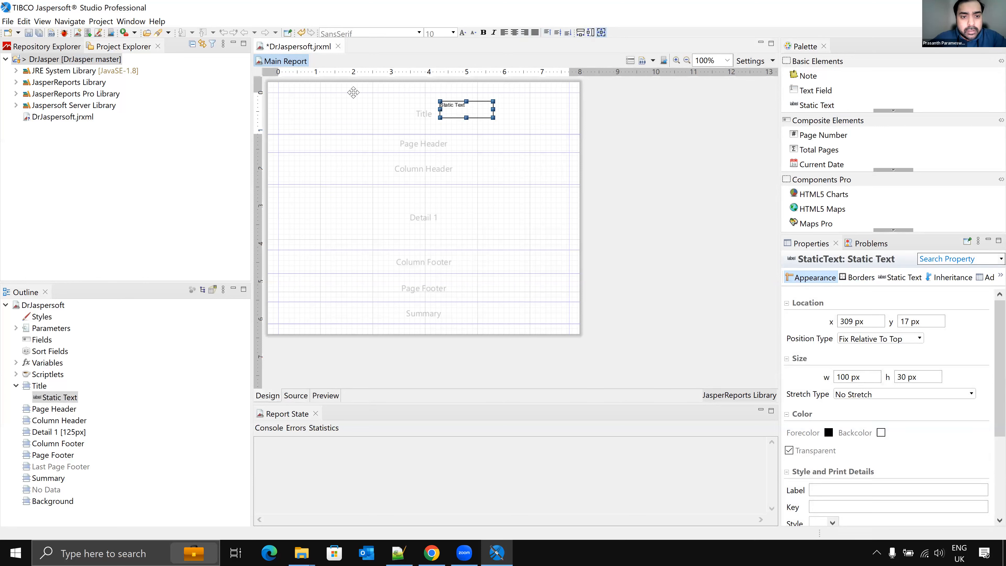
Step: Change the static text to Dr Jasper
{"action": "double_click", "coordinate": [355, 104]}
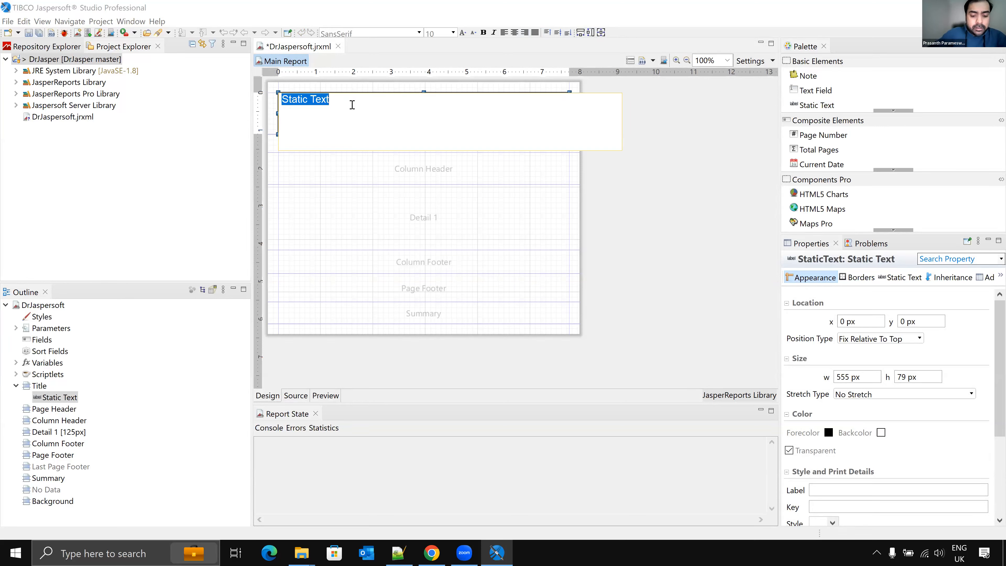
{"action": "type", "text": "Dr Jasper"}
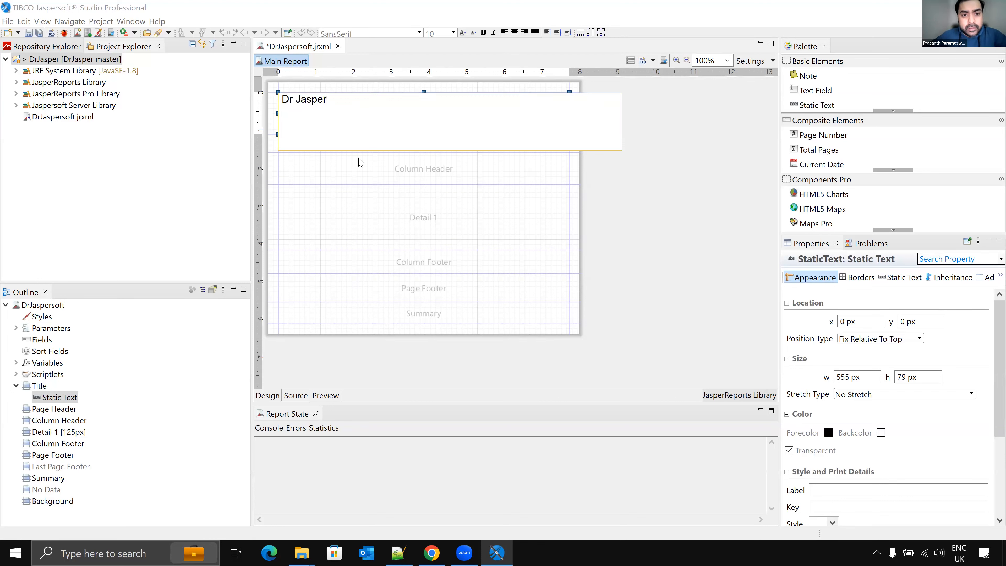
{"action": "left_click", "coordinate": [375, 225]}
{"action": "left_click", "coordinate": [368, 116]}
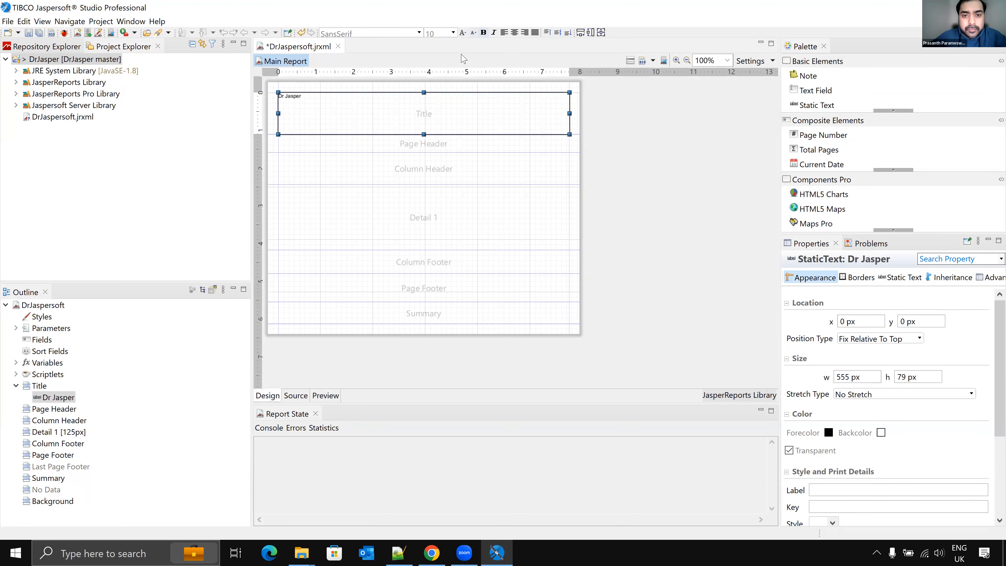
Step: Format the title text at font size 25, centred horizontally and vertically, and save the report
{"action": "left_click", "coordinate": [463, 33]}
{"action": "left_click", "coordinate": [463, 33]}
{"action": "left_click", "coordinate": [462, 33]}
{"action": "left_click", "coordinate": [462, 33]}
{"action": "left_click", "coordinate": [463, 33]}
{"action": "left_click", "coordinate": [463, 33]}
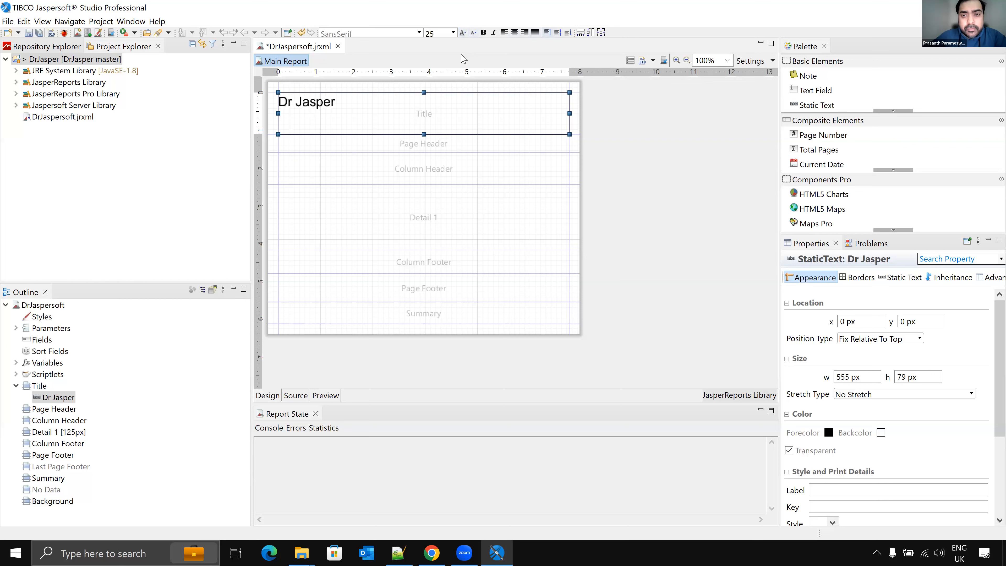
{"action": "left_click", "coordinate": [514, 33]}
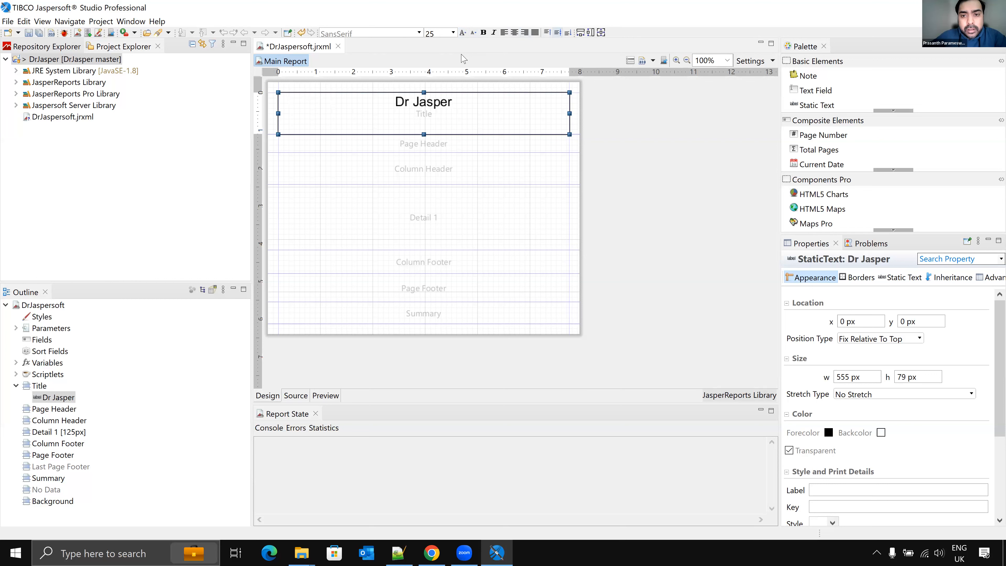
{"action": "left_click", "coordinate": [558, 34]}
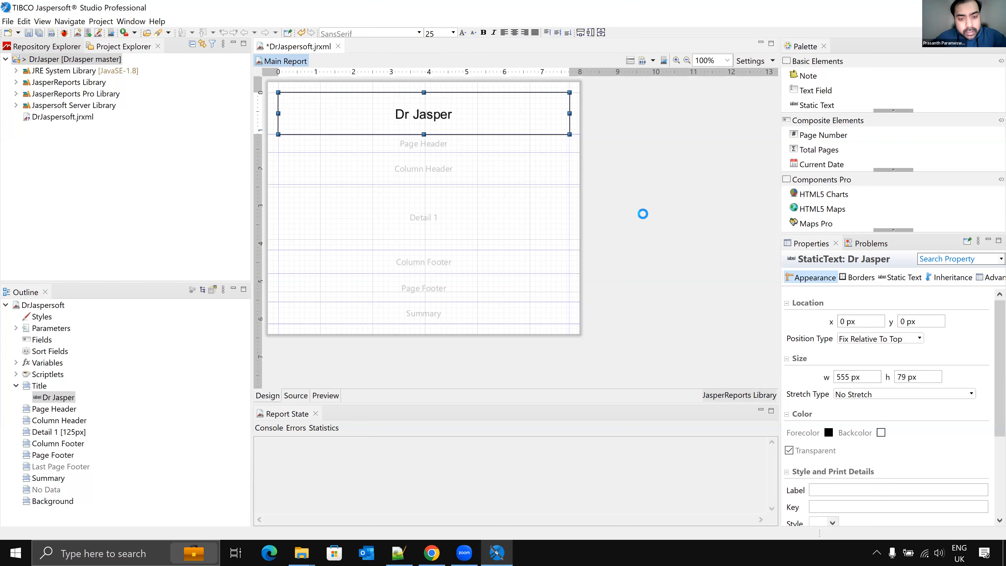
{"action": "key", "text": "ctrl+s"}
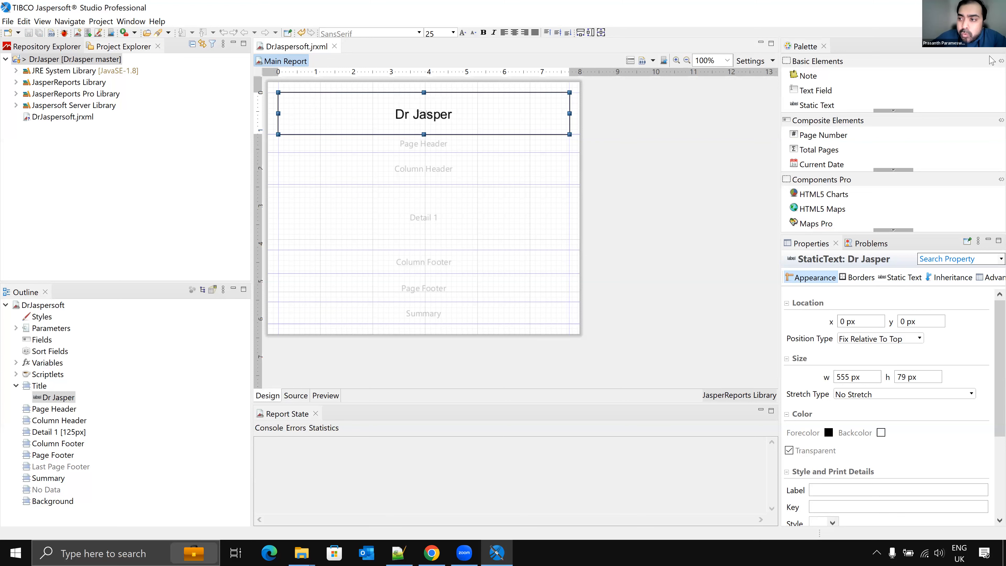
Step: Switch to the Git perspective, stage DrJaspersoft.jrxml and expand the repository's Branches
{"action": "left_click", "coordinate": [984, 33]}
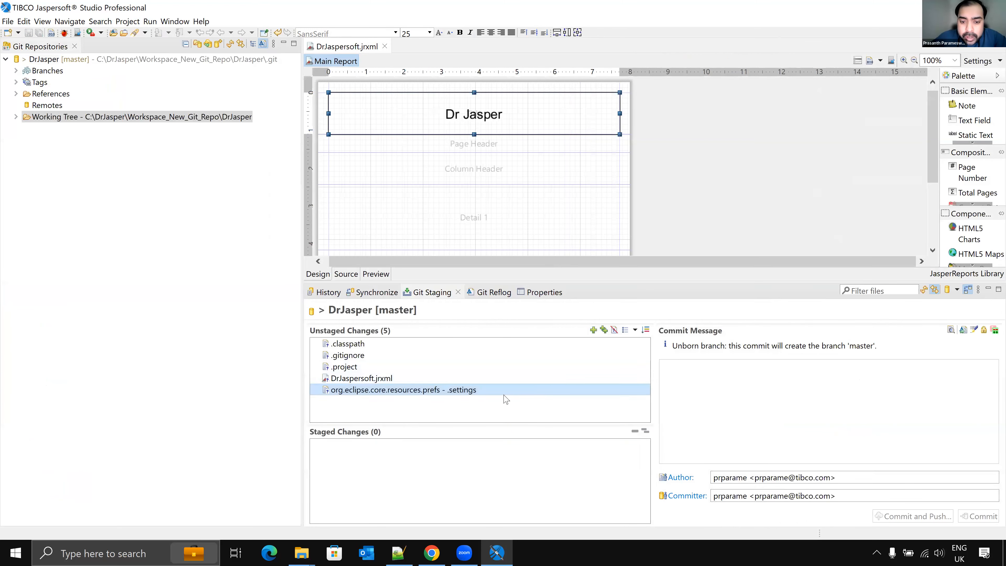
{"action": "left_click", "coordinate": [372, 379]}
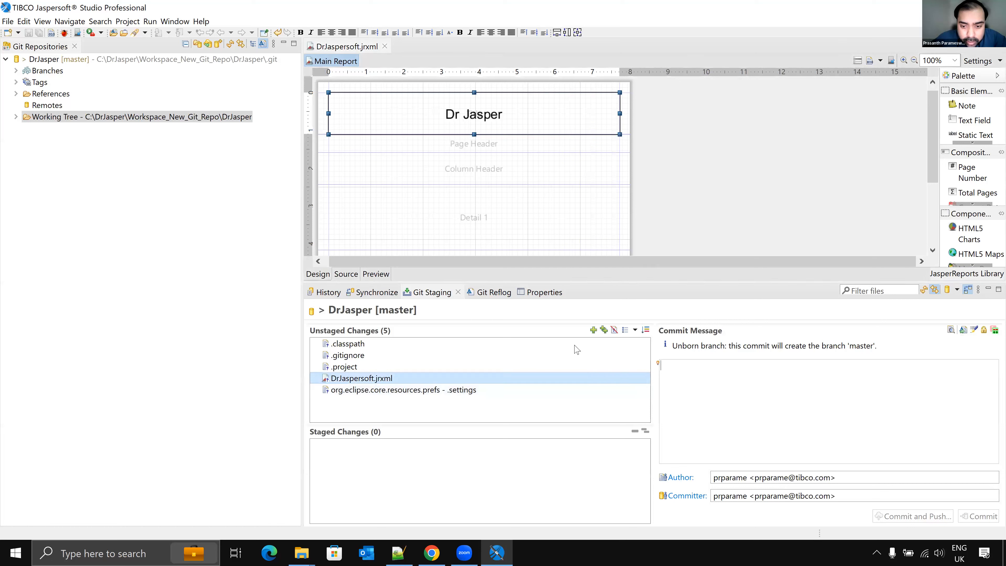
{"action": "left_click", "coordinate": [593, 330]}
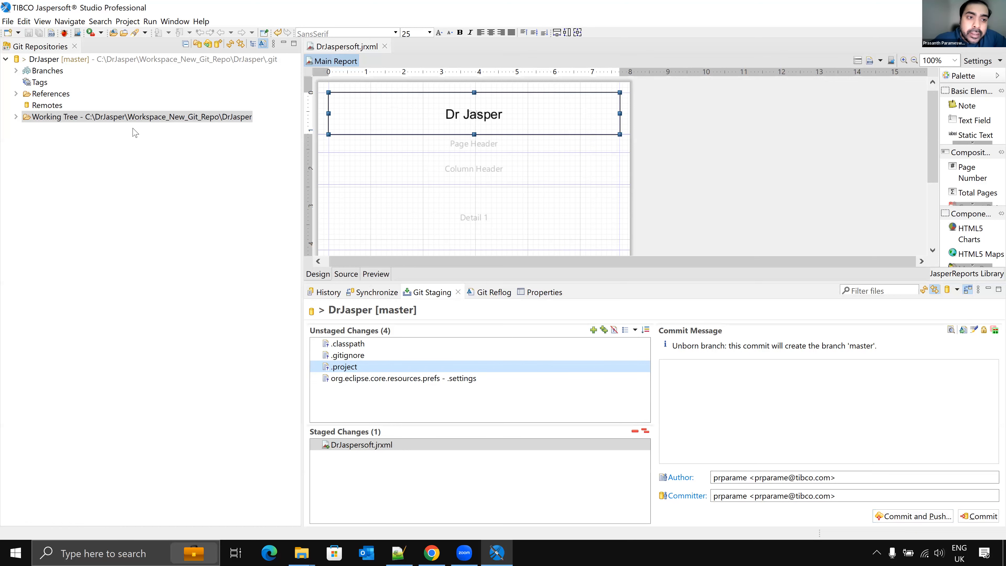
{"action": "left_click", "coordinate": [16, 71]}
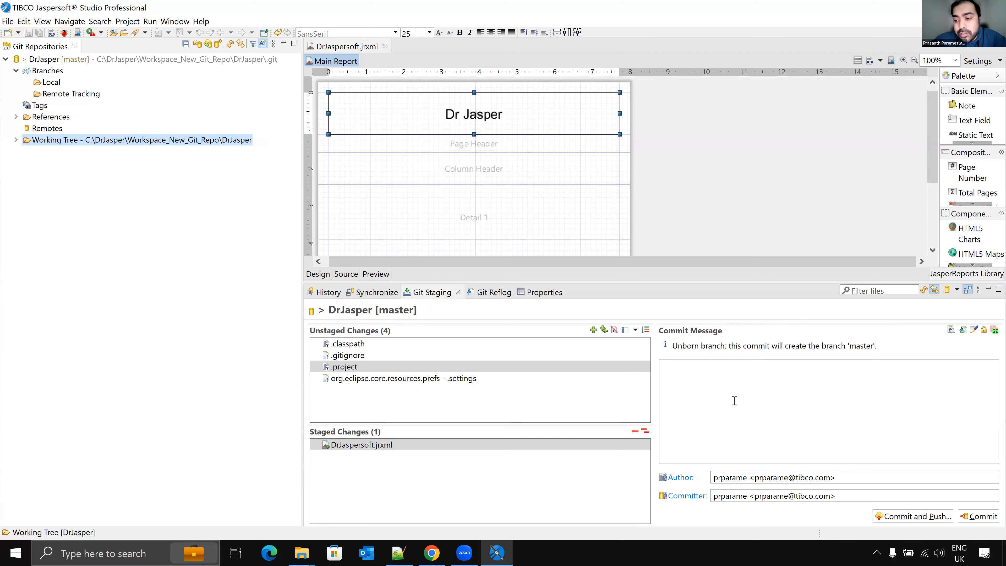
Step: Commit the staged report with the message 'First comm' and try to push it
{"action": "left_click", "coordinate": [908, 516]}
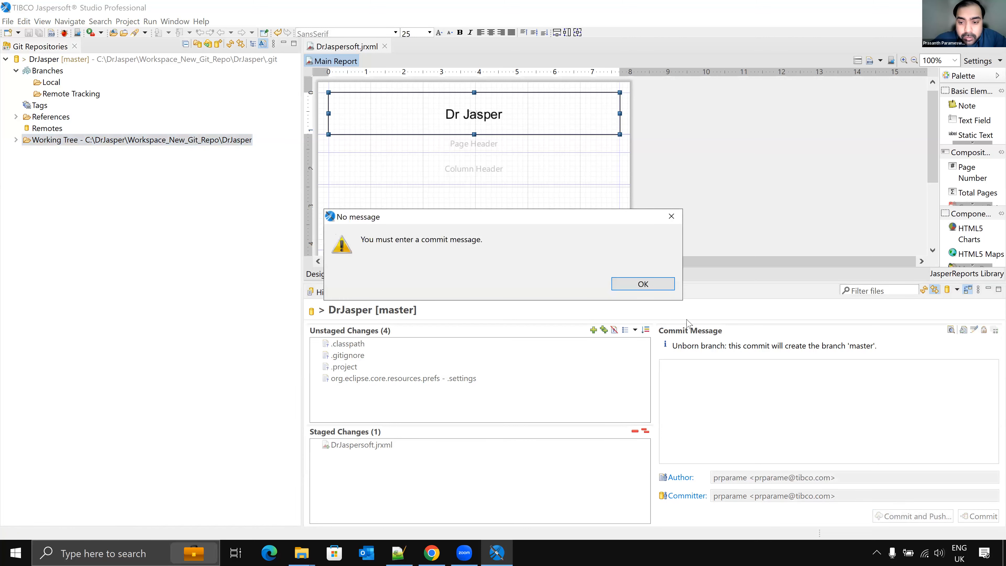
{"action": "left_click", "coordinate": [659, 284]}
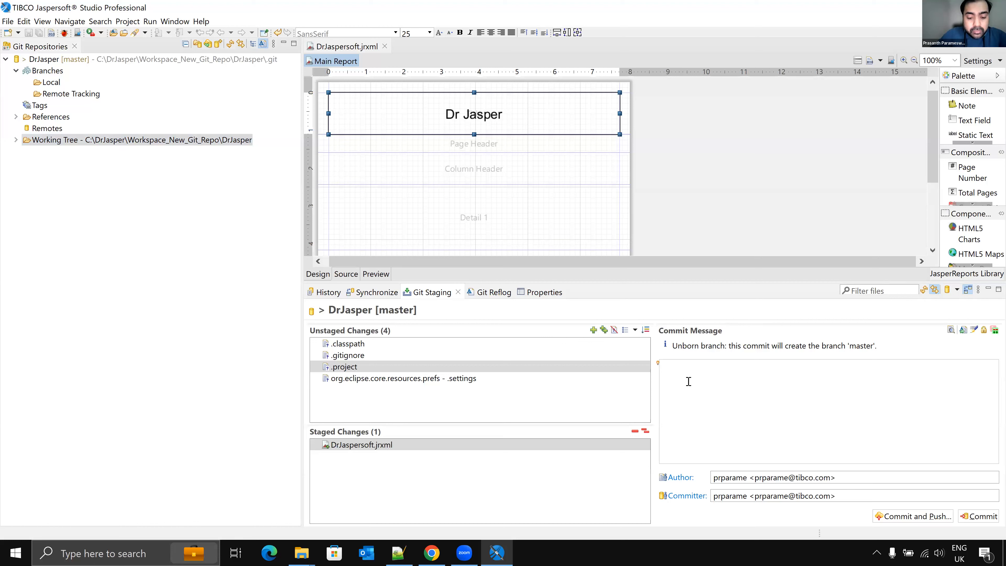
{"action": "type", "text": "First commit"}
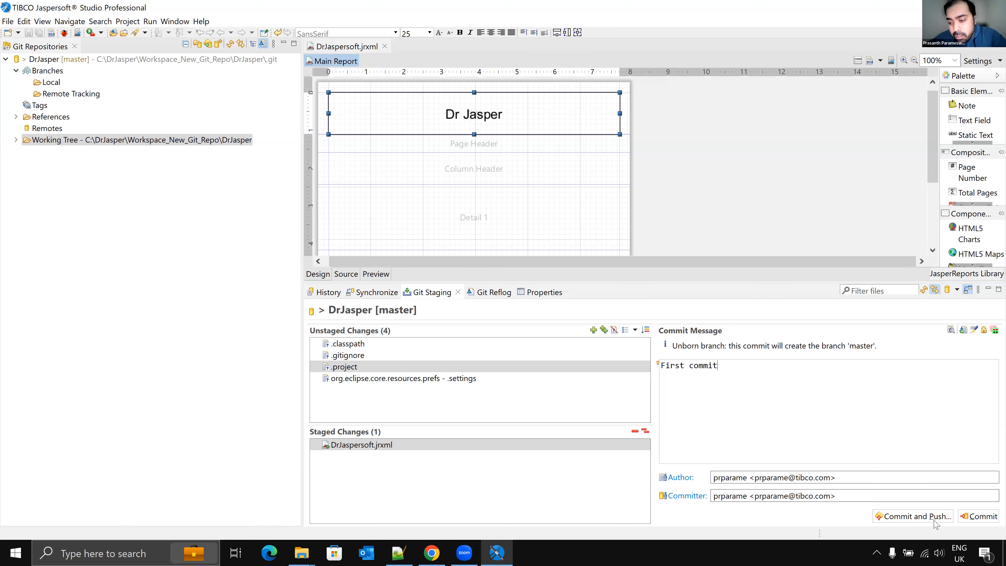
{"action": "left_click", "coordinate": [913, 516]}
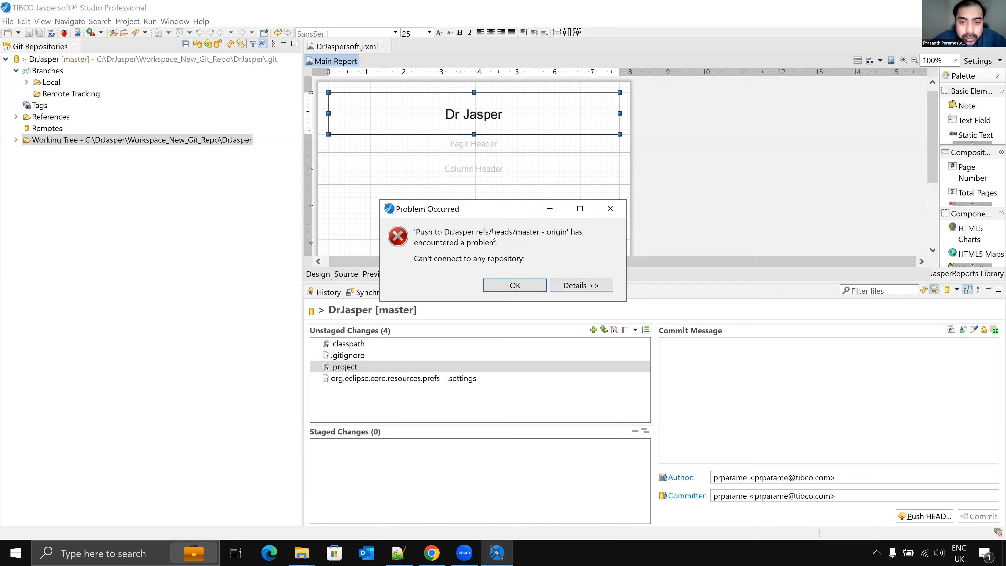
Step: Inspect the push error details and close the dialog
{"action": "left_click", "coordinate": [569, 286]}
{"action": "left_click_drag", "start_coordinate": [515, 311], "coordinate": [382, 310]}
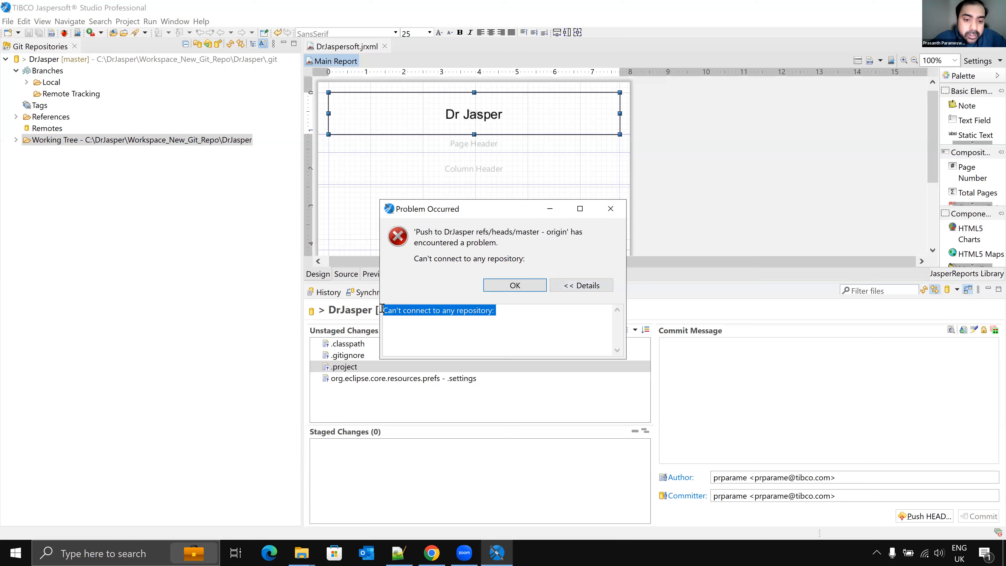
{"action": "left_click", "coordinate": [521, 286]}
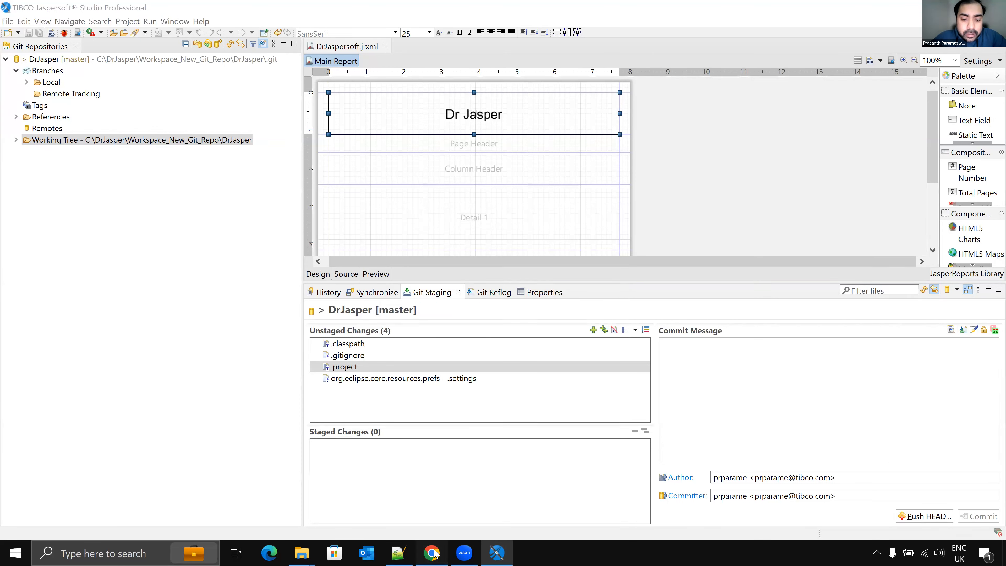
Step: Create a new private GitHub repository named DrJasper and select its HTTPS clone URL
{"action": "left_click", "coordinate": [432, 553]}
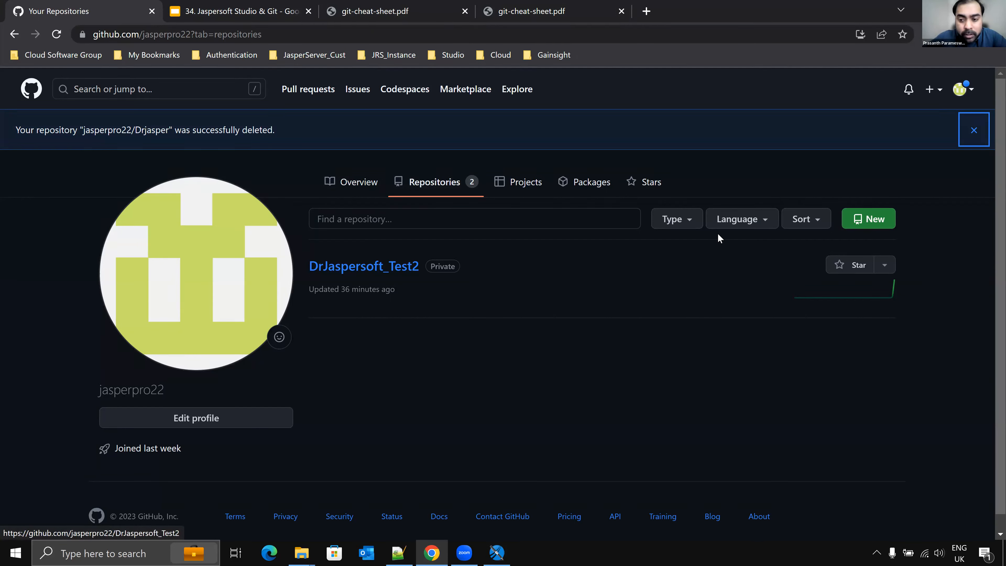
{"action": "left_click", "coordinate": [874, 223]}
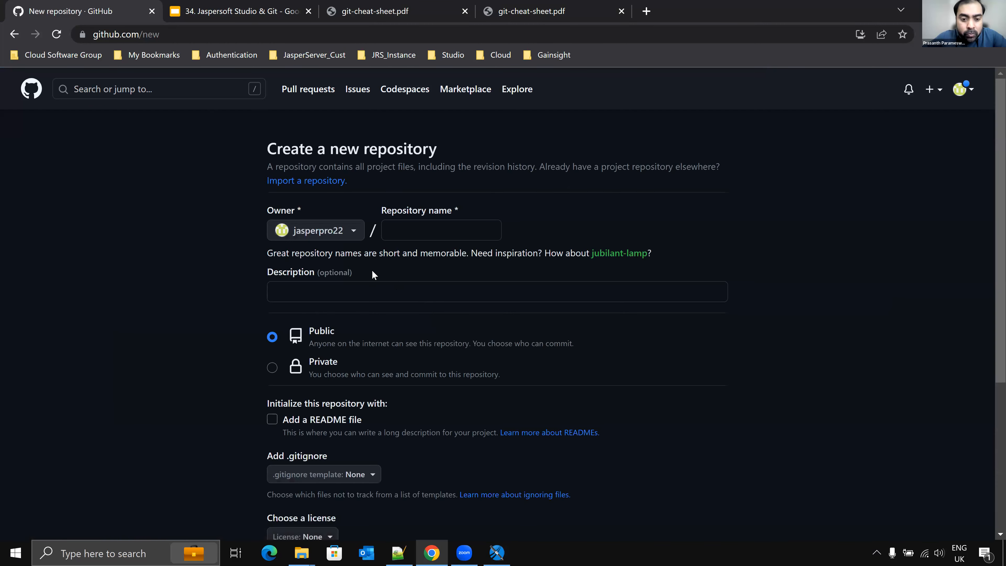
{"action": "left_click", "coordinate": [414, 230]}
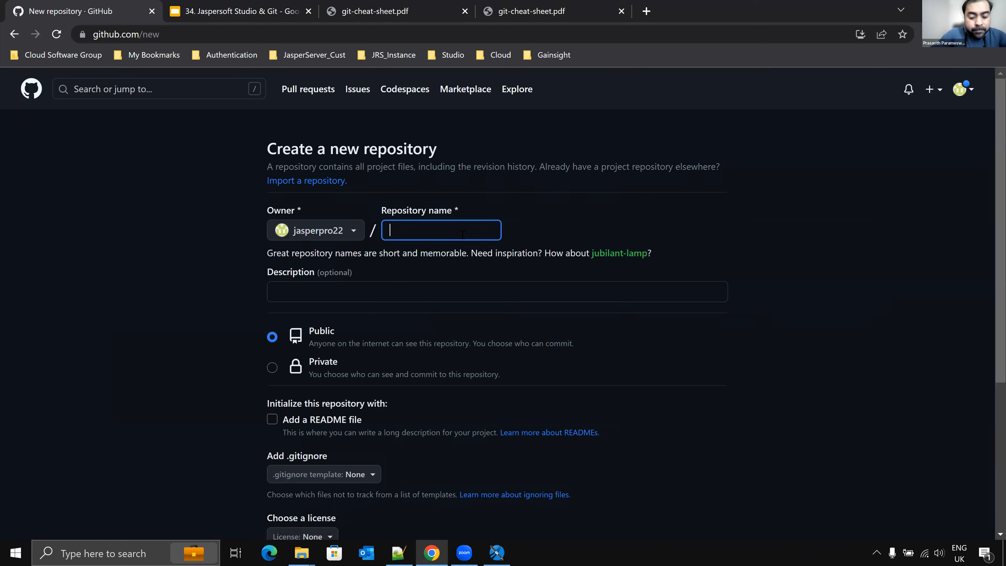
{"action": "type", "text": "D"}
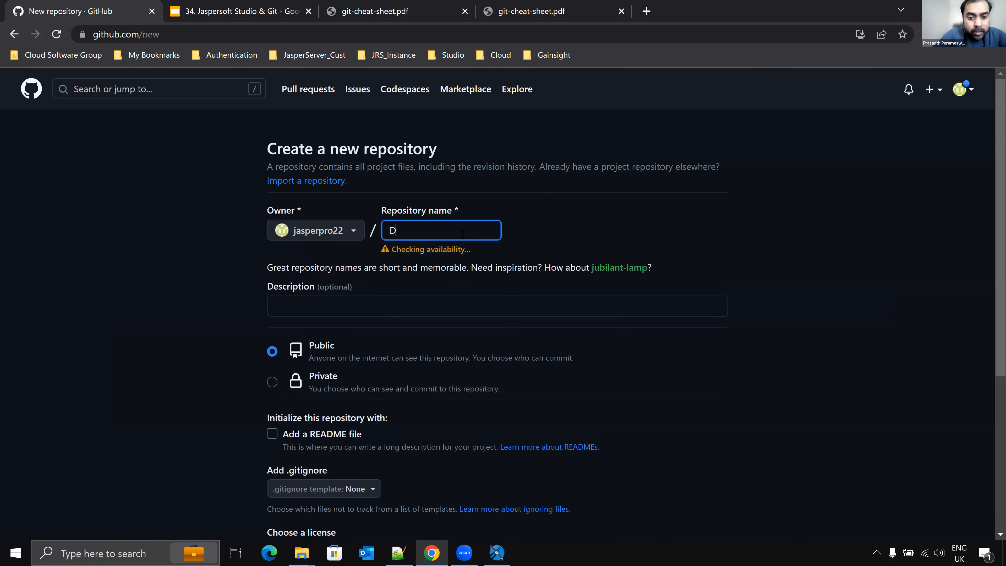
{"action": "type", "text": "rJasper"}
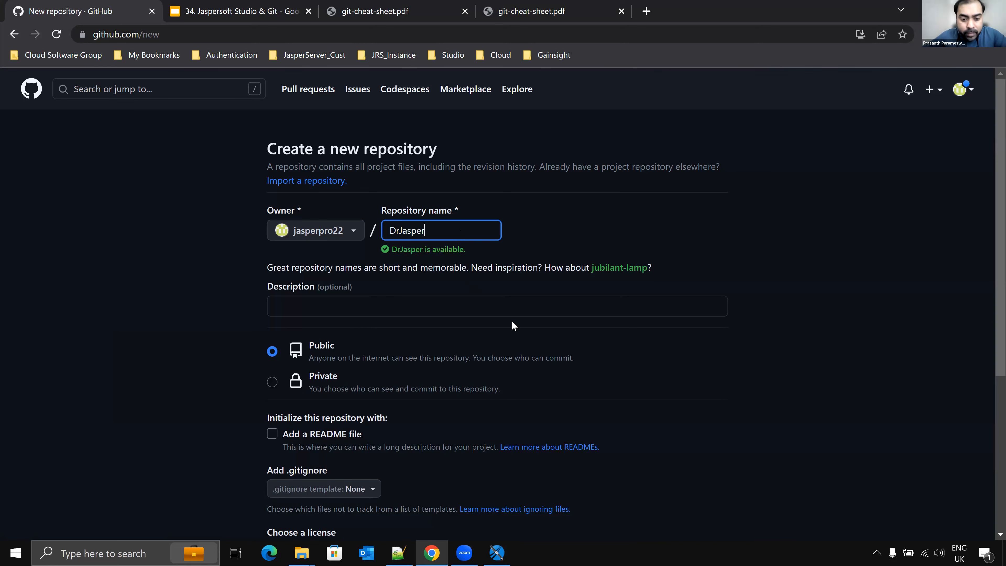
{"action": "scroll", "coordinate": [502, 322], "scroll_direction": "down", "scroll_amount": 3}
{"action": "left_click", "coordinate": [272, 250]}
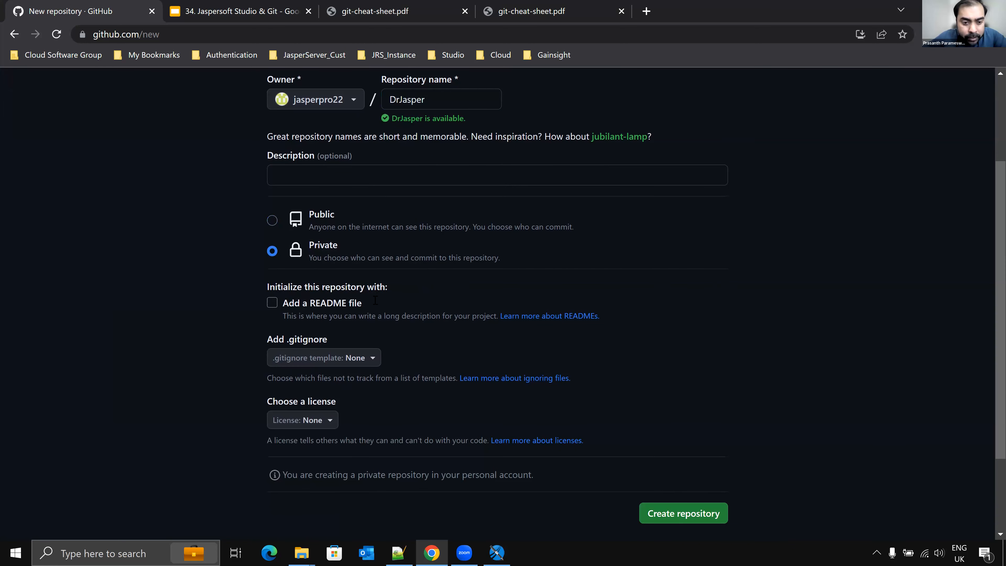
{"action": "left_click", "coordinate": [673, 518]}
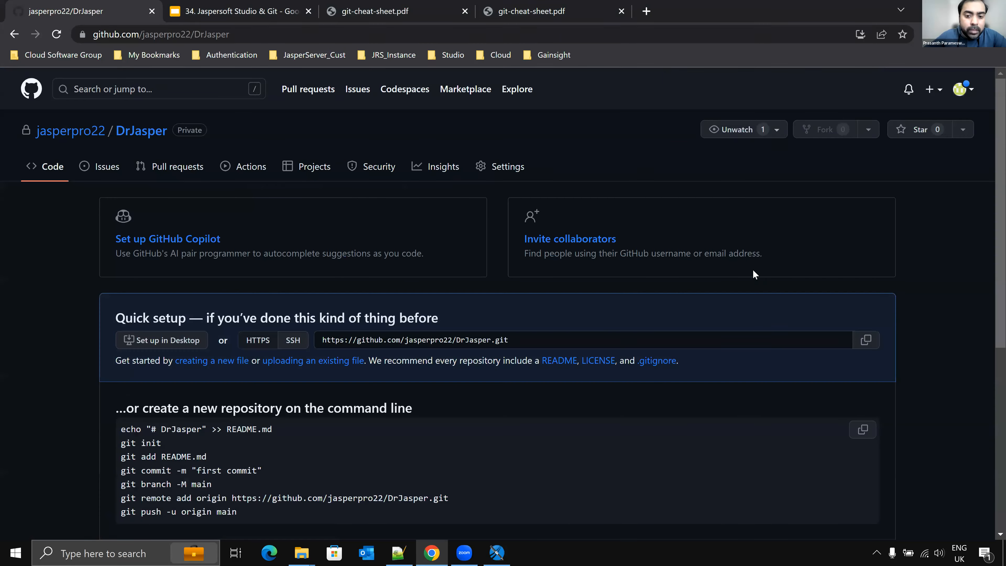
{"action": "left_click_drag", "start_coordinate": [512, 339], "coordinate": [321, 334]}
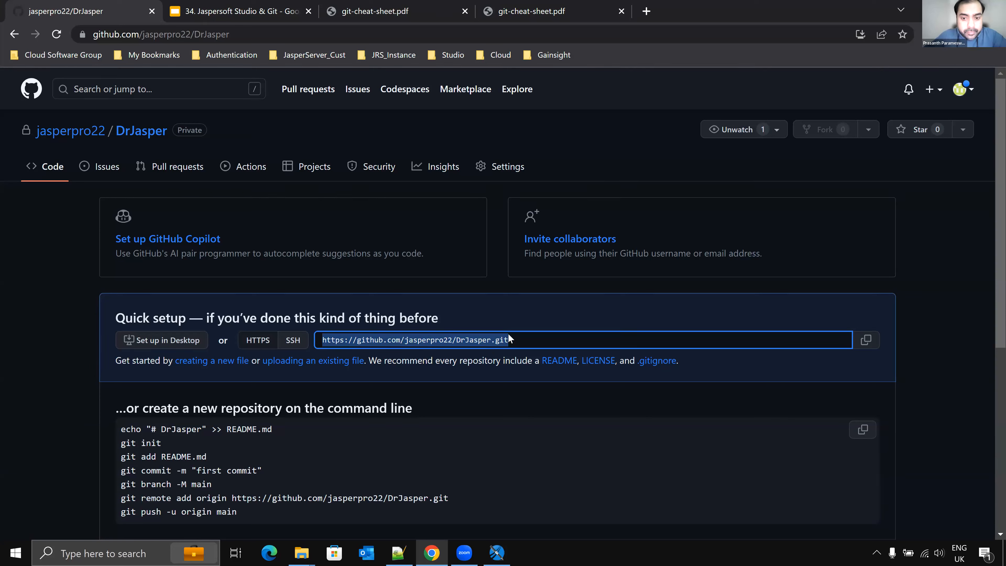
{"action": "key", "text": "alt+Tab"}
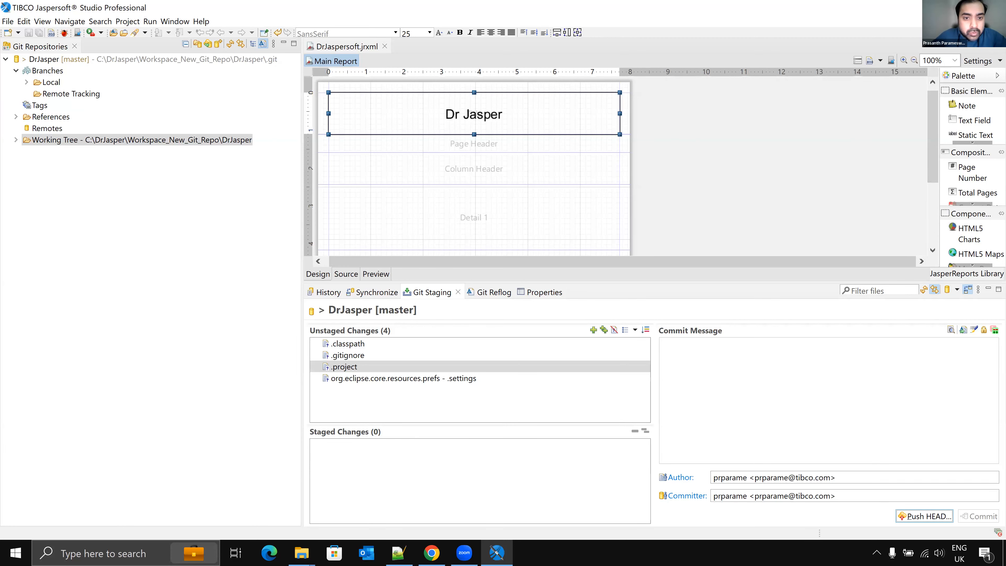
{"action": "right_click", "coordinate": [111, 60]}
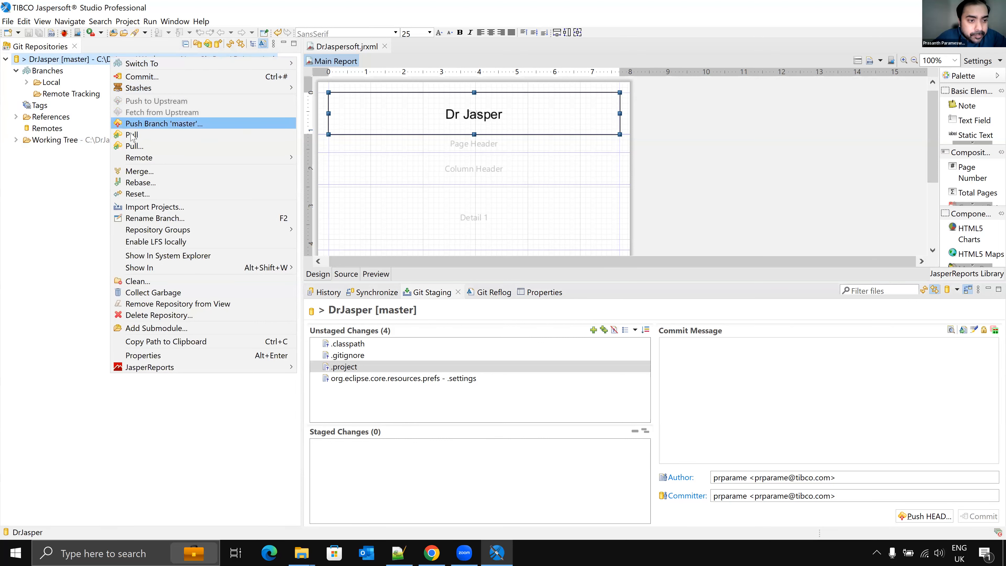
{"action": "left_click", "coordinate": [147, 124]}
{"action": "left_click_drag", "start_coordinate": [511, 161], "coordinate": [343, 152]}
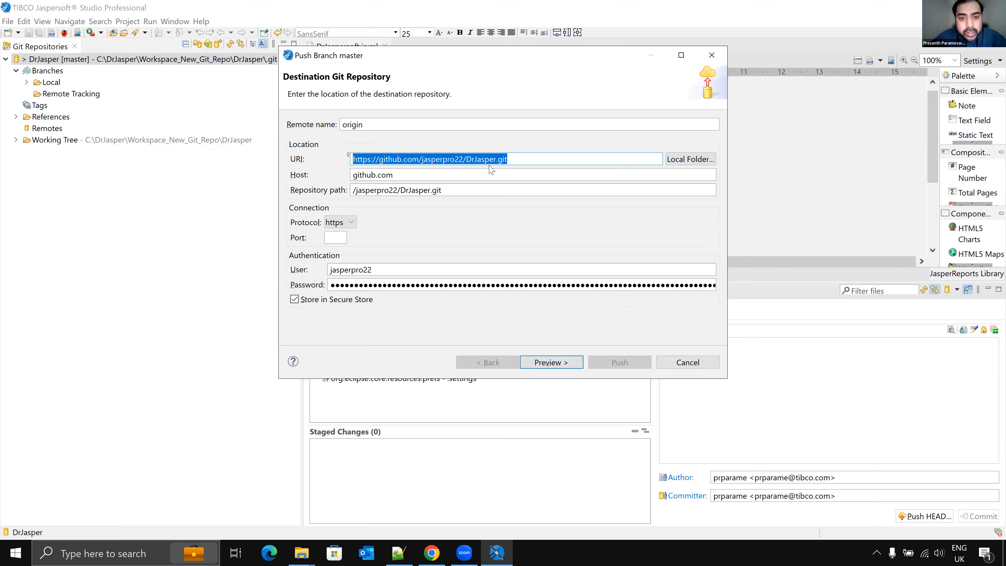
{"action": "key", "text": "alt+Tab"}
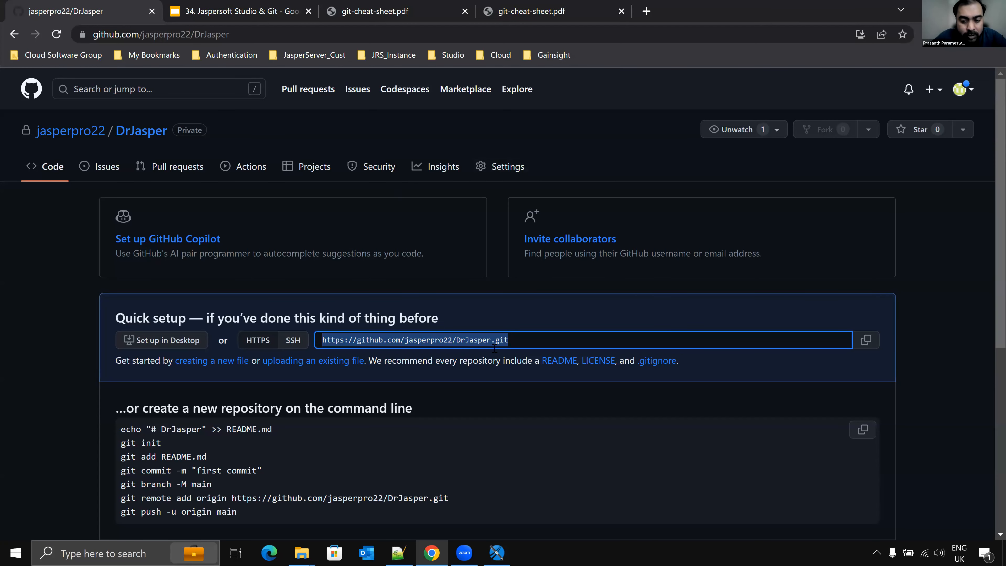
{"action": "key", "text": "alt+Tab"}
{"action": "left_click", "coordinate": [562, 364]}
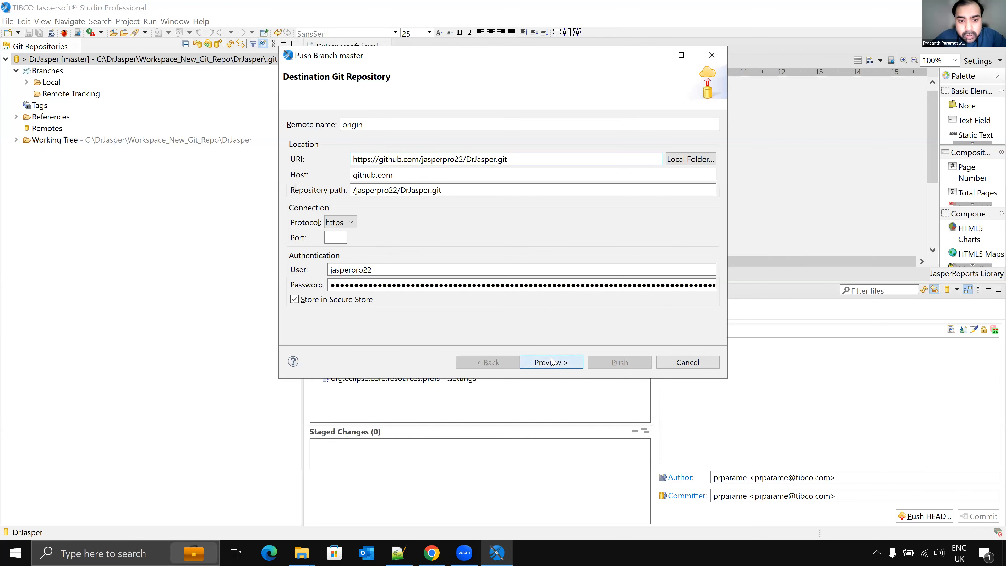
{"action": "left_click", "coordinate": [552, 362]}
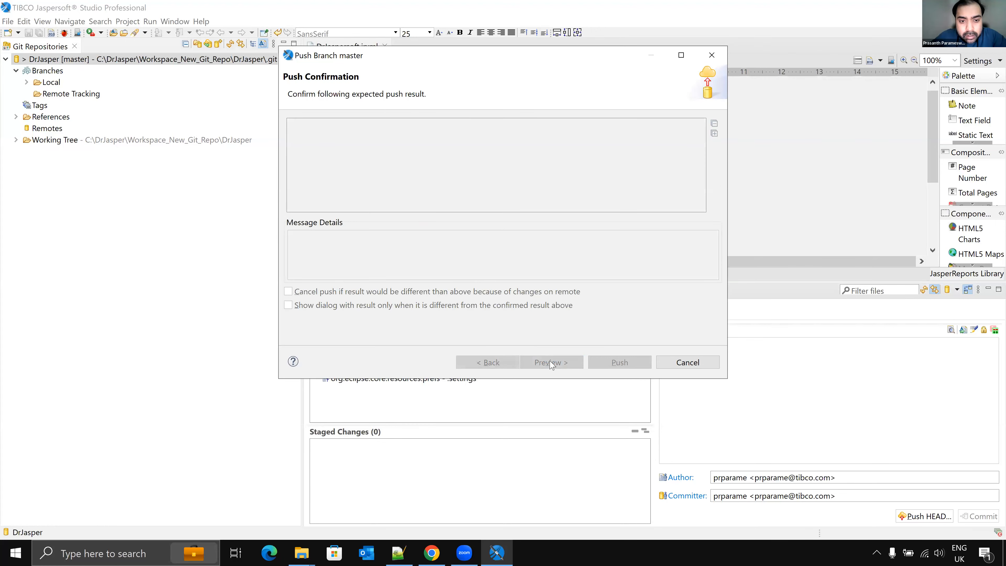
{"action": "left_click", "coordinate": [620, 362]}
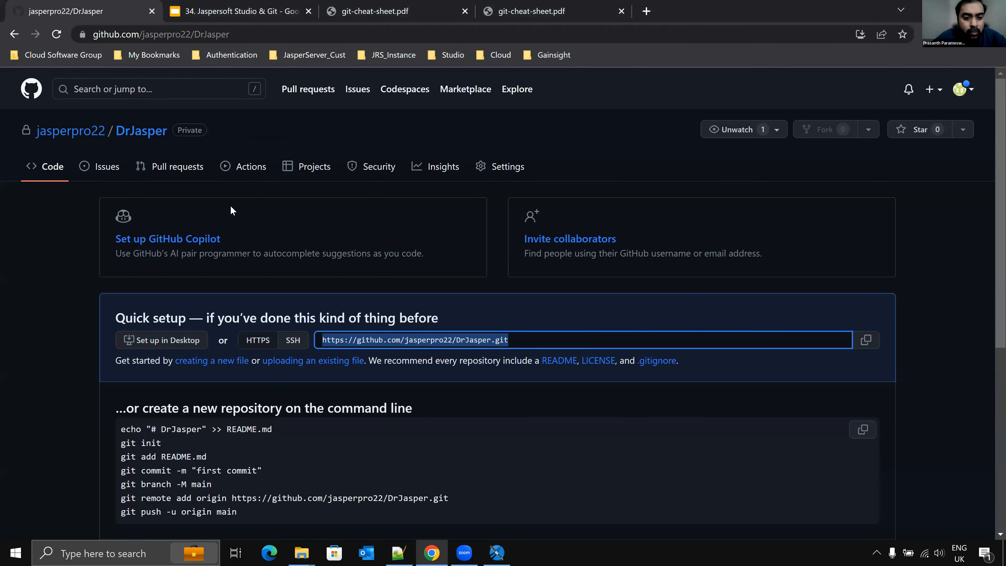
Step: Reload the DrJasper repository page on GitHub to check the pushed report, then close the push results dialog
{"action": "key", "text": "alt+Tab"}
{"action": "left_click", "coordinate": [136, 137]}
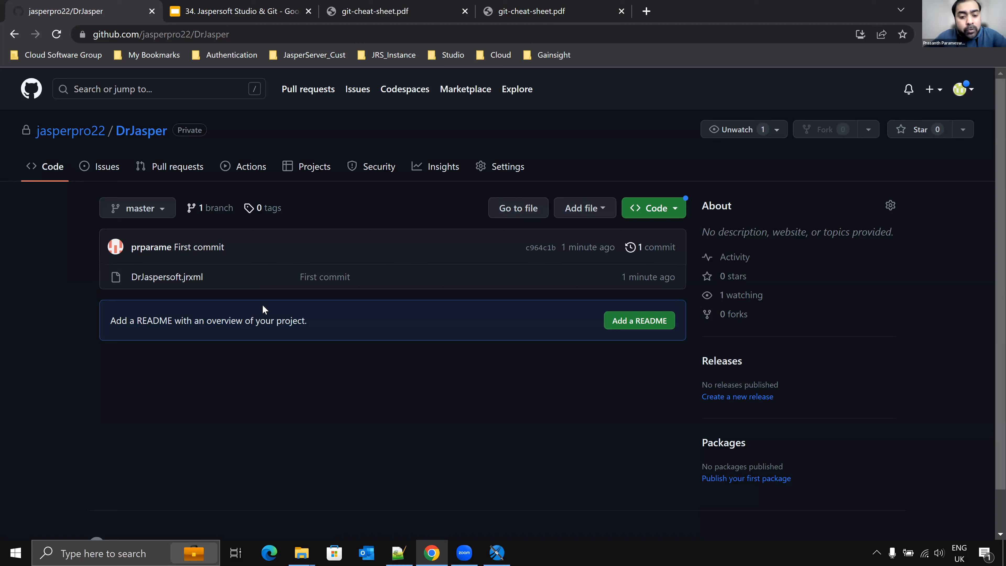
{"action": "left_click", "coordinate": [500, 553]}
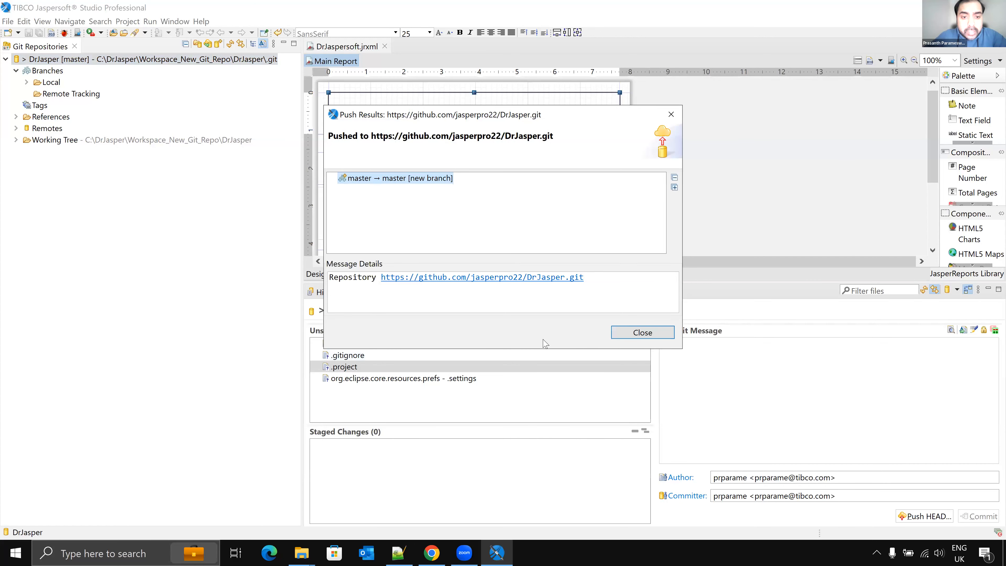
{"action": "left_click", "coordinate": [640, 333]}
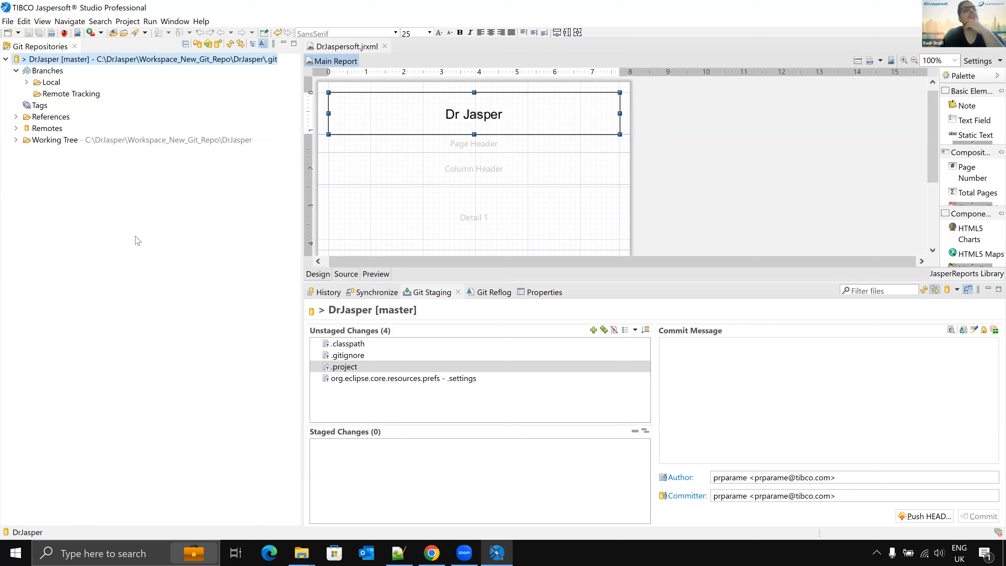
Step: Expand the local branches, select master and compare it with the GitHub repository page
{"action": "left_click", "coordinate": [27, 83]}
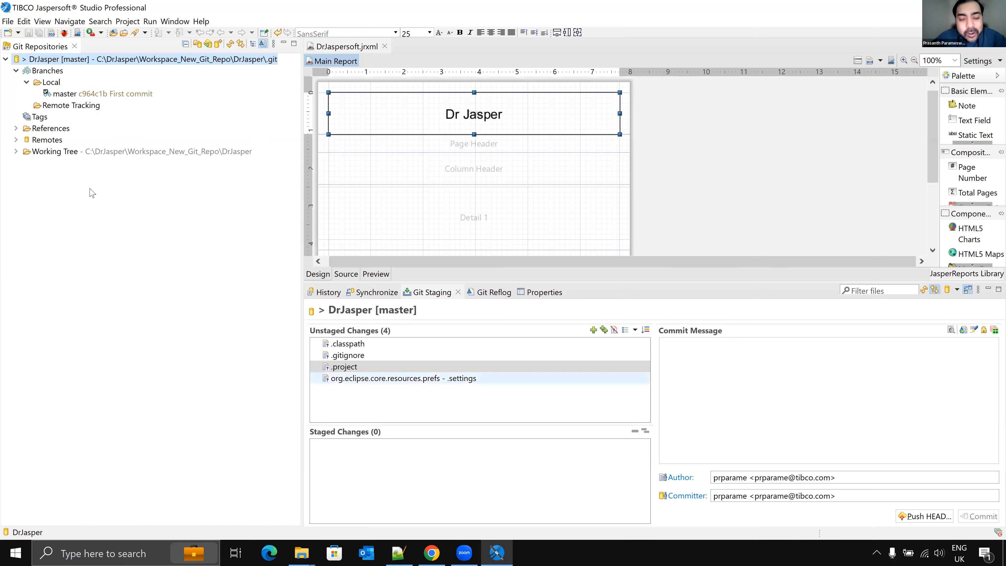
{"action": "left_click", "coordinate": [58, 95]}
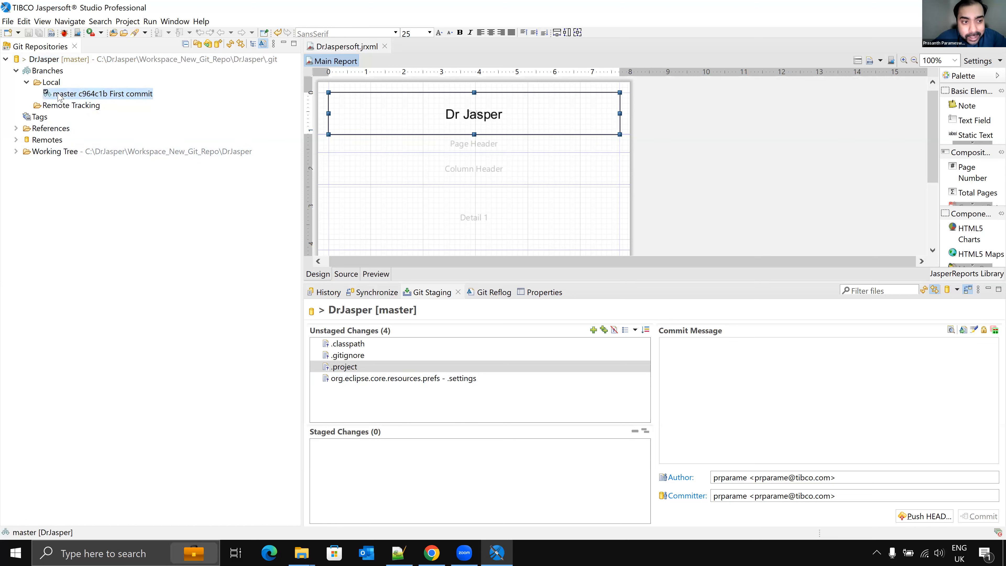
{"action": "key", "text": "alt+Tab"}
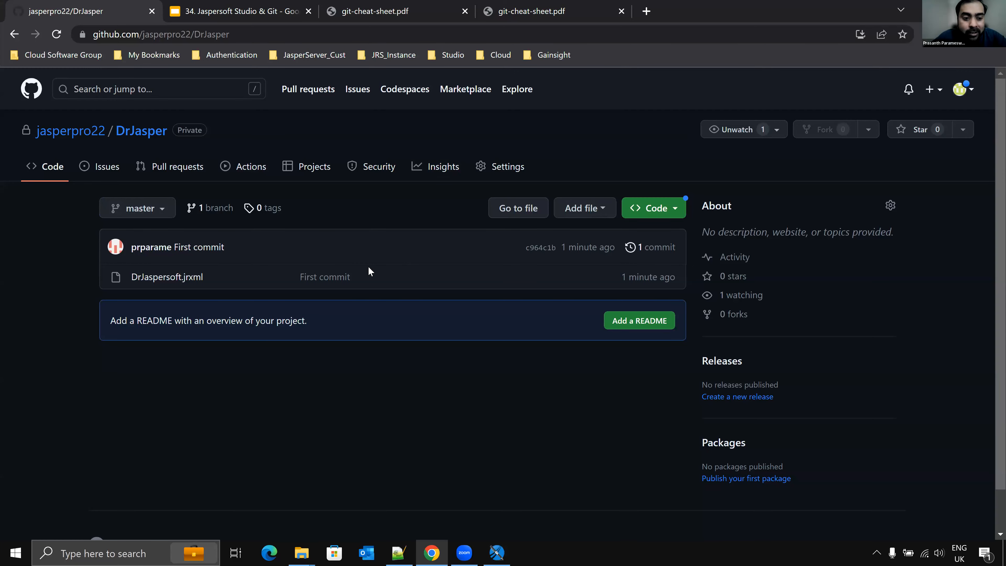
{"action": "key", "text": "alt+Tab"}
{"action": "key", "text": "alt+Tab"}
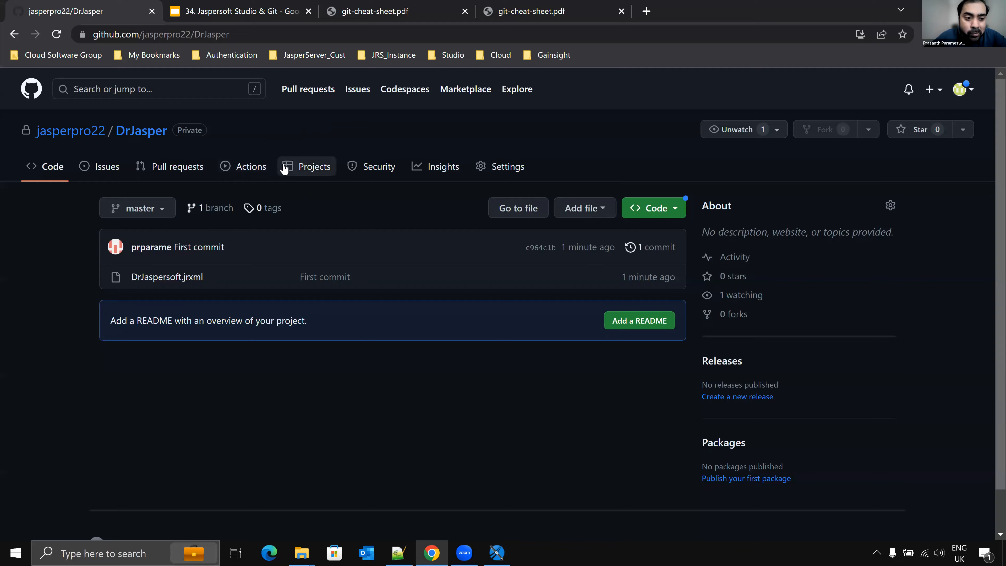
{"action": "key", "text": "alt+Tab"}
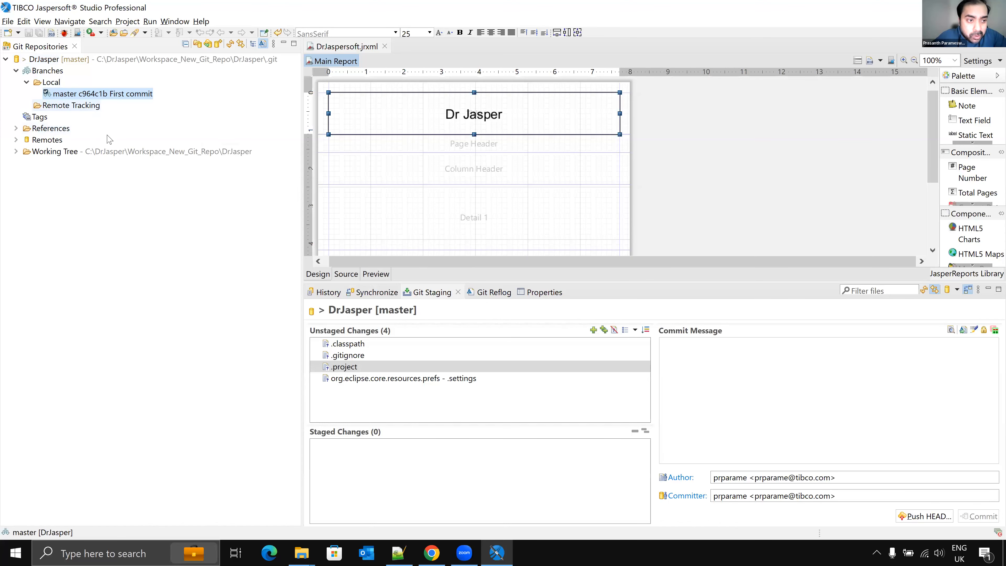
Step: Pull the repository's master branch from origin, close the result, and expand Remote Tracking to select origin/master
{"action": "right_click", "coordinate": [137, 61]}
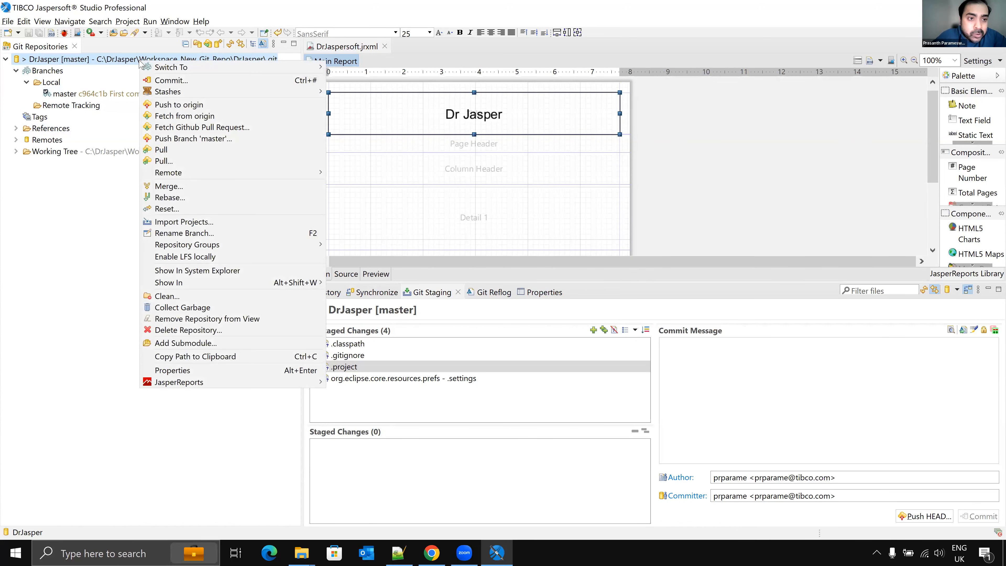
{"action": "left_click", "coordinate": [176, 151]}
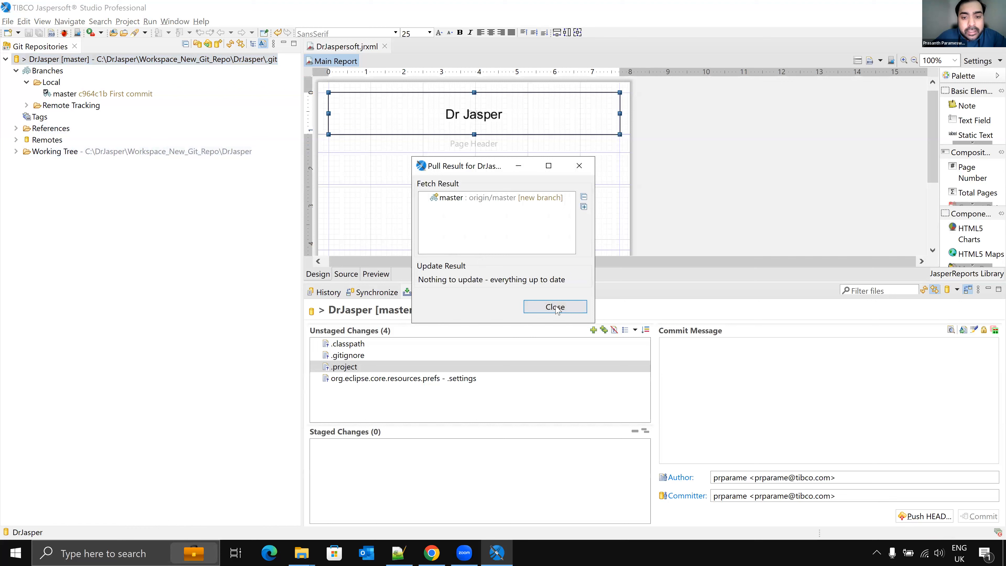
{"action": "key", "text": "Return"}
{"action": "double_click", "coordinate": [75, 106]}
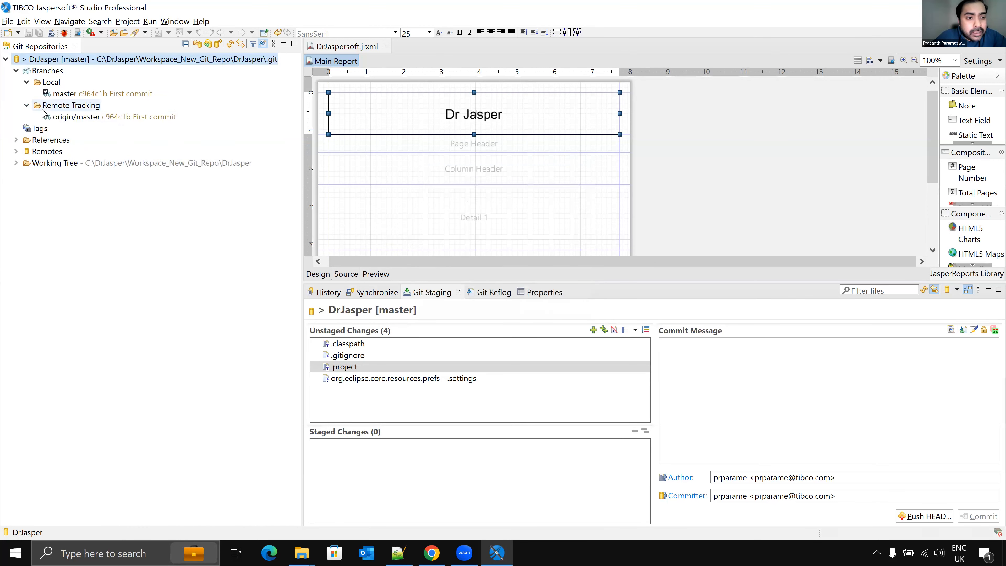
{"action": "left_click", "coordinate": [78, 118]}
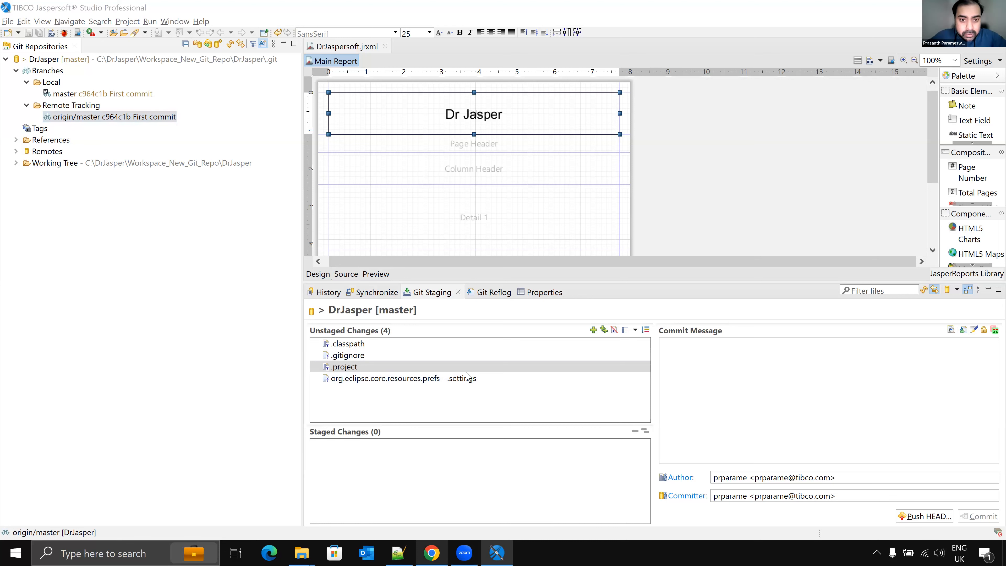
Step: Switch to the Jaspersoft Studio & Git slides in the browser and start the slideshow
{"action": "left_click", "coordinate": [429, 553]}
{"action": "left_click", "coordinate": [282, 11]}
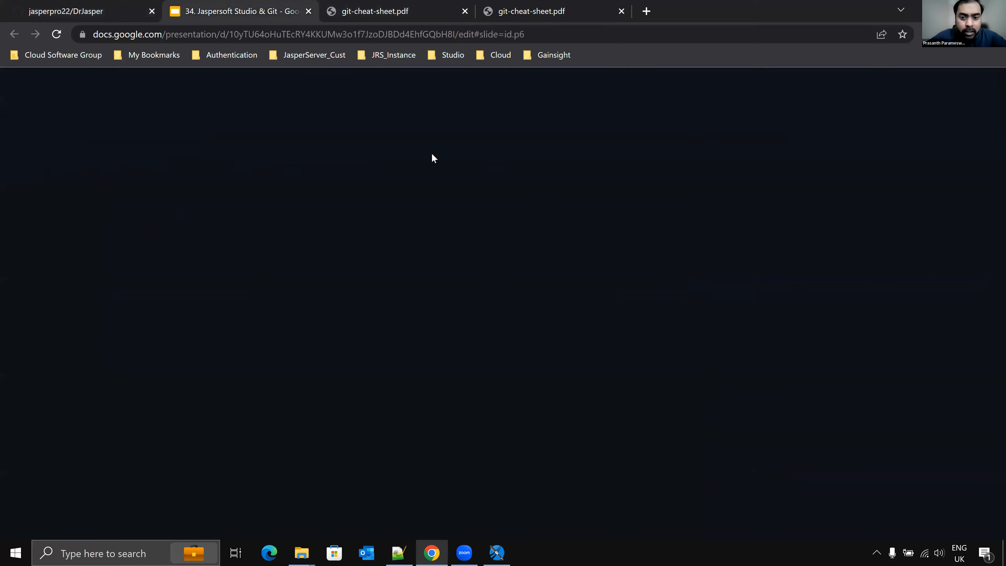
{"action": "left_click", "coordinate": [825, 88]}
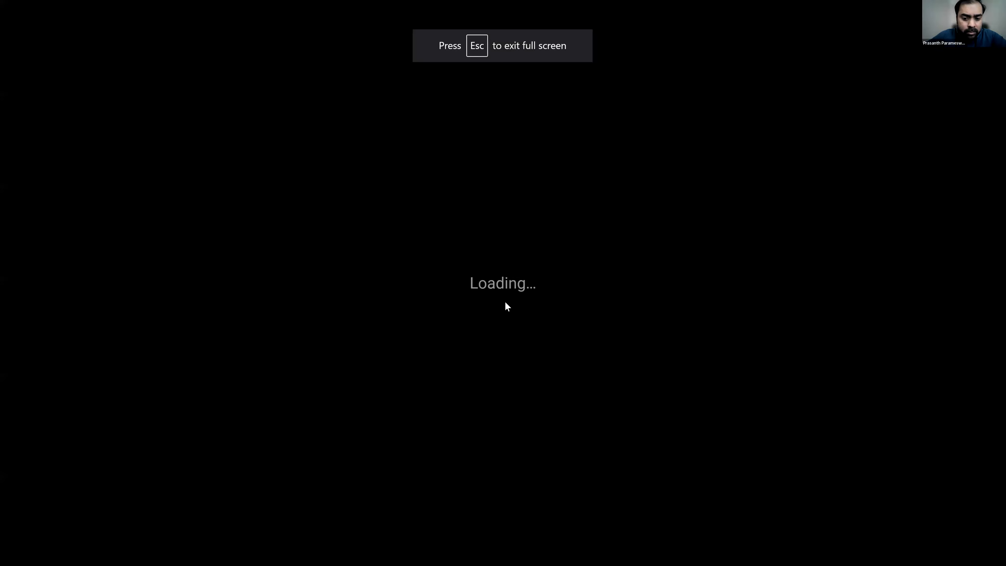